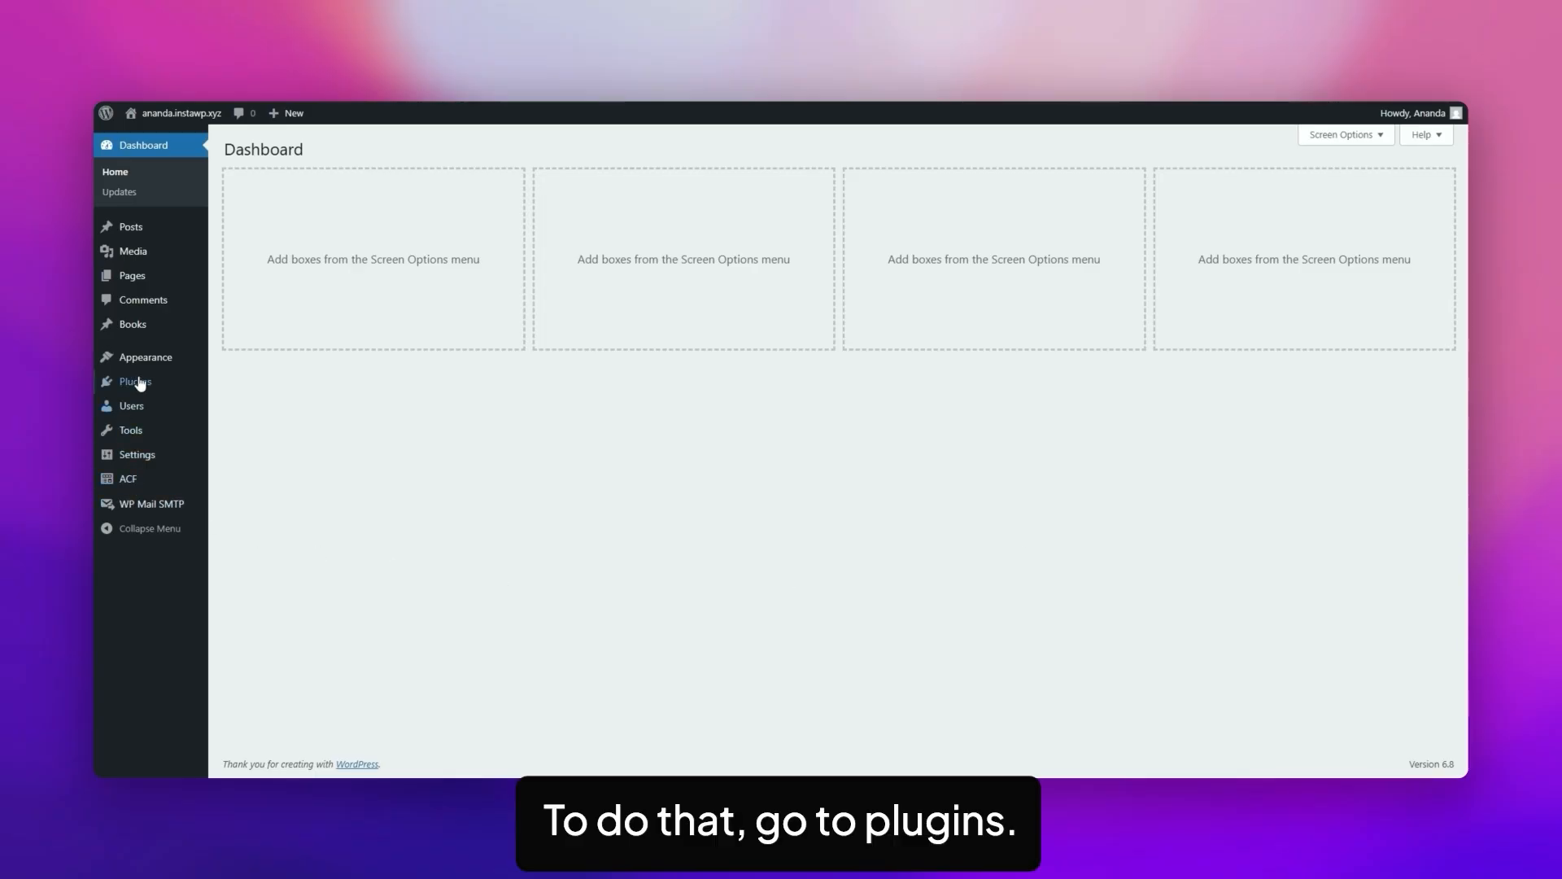
Find the Nexter Blocks plugin by searching for "nexter blocks", and install and activate it.
{"action": "mouse_move", "coordinate": [141, 383]}
{"action": "left_click", "coordinate": [232, 405]}
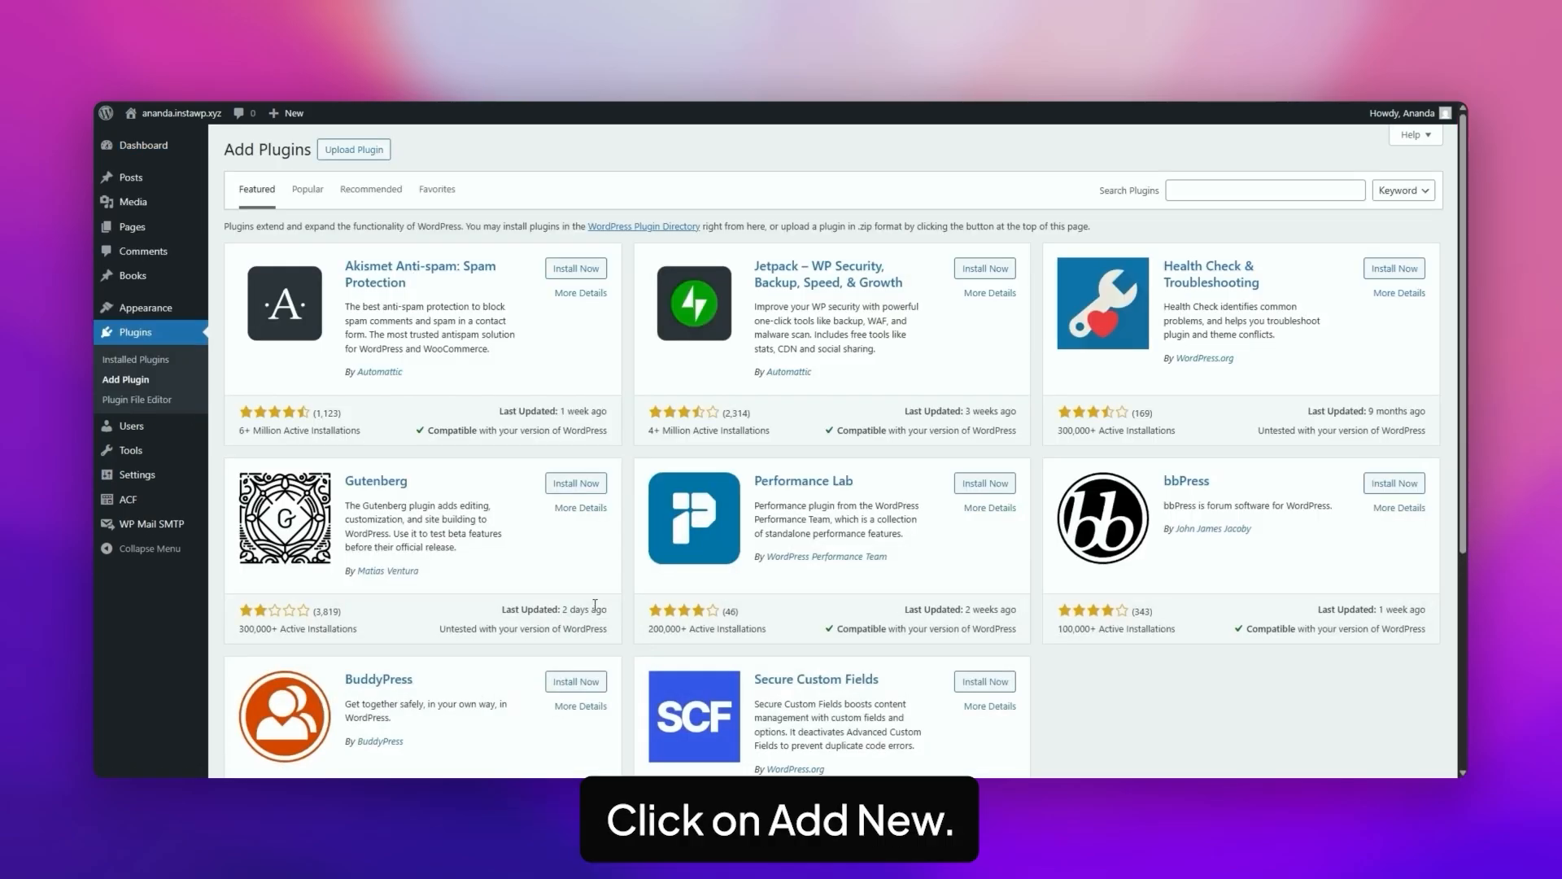
{"action": "left_click", "coordinate": [1214, 188]}
{"action": "type", "text": "n"}
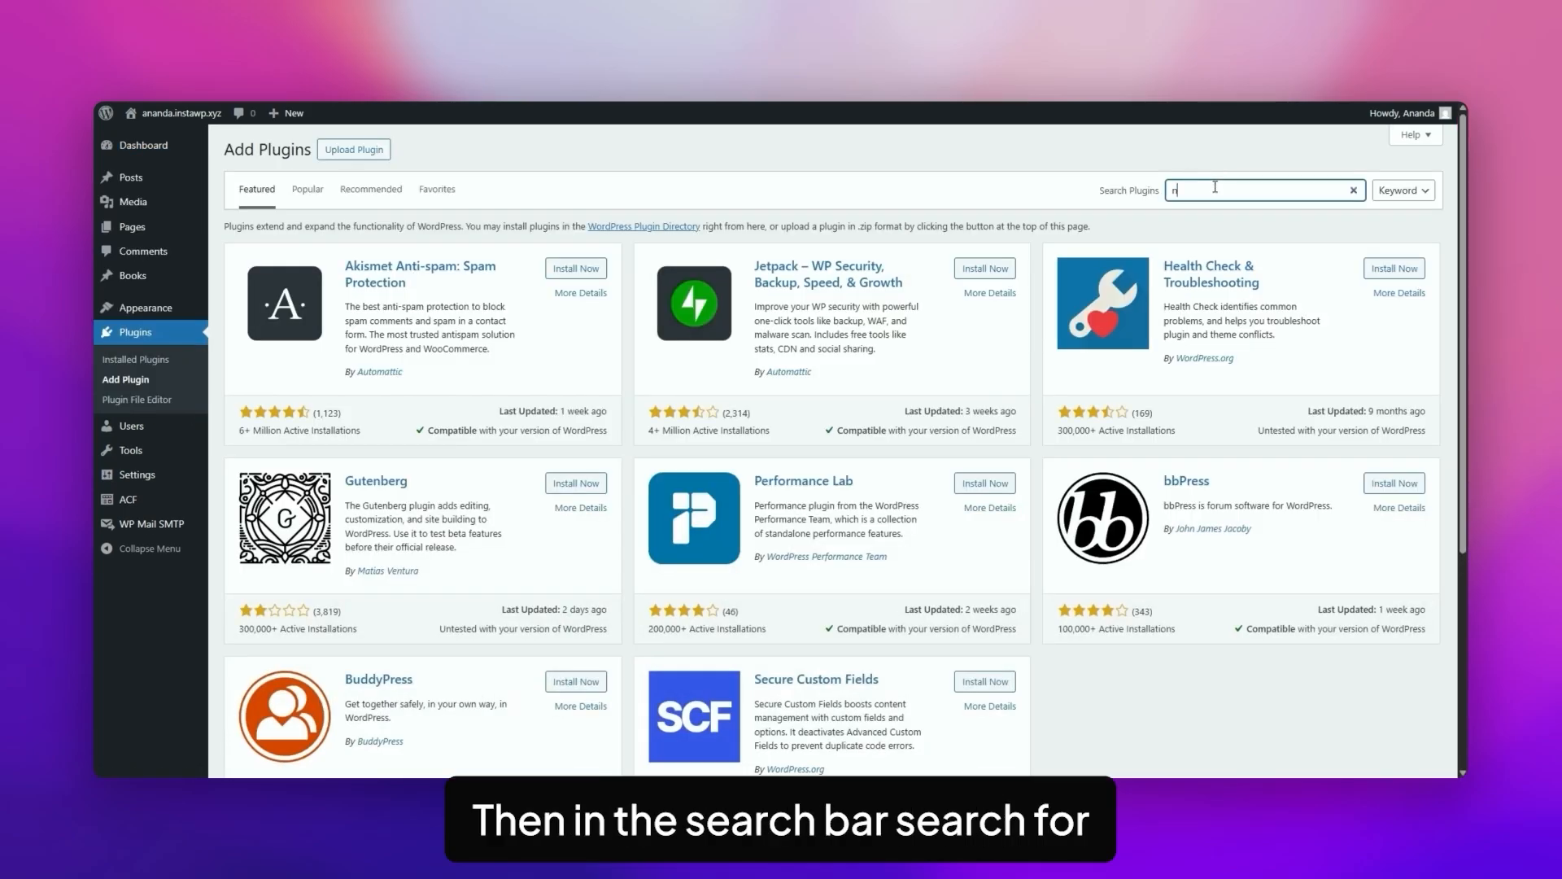
{"action": "type", "text": "exter blocks"}
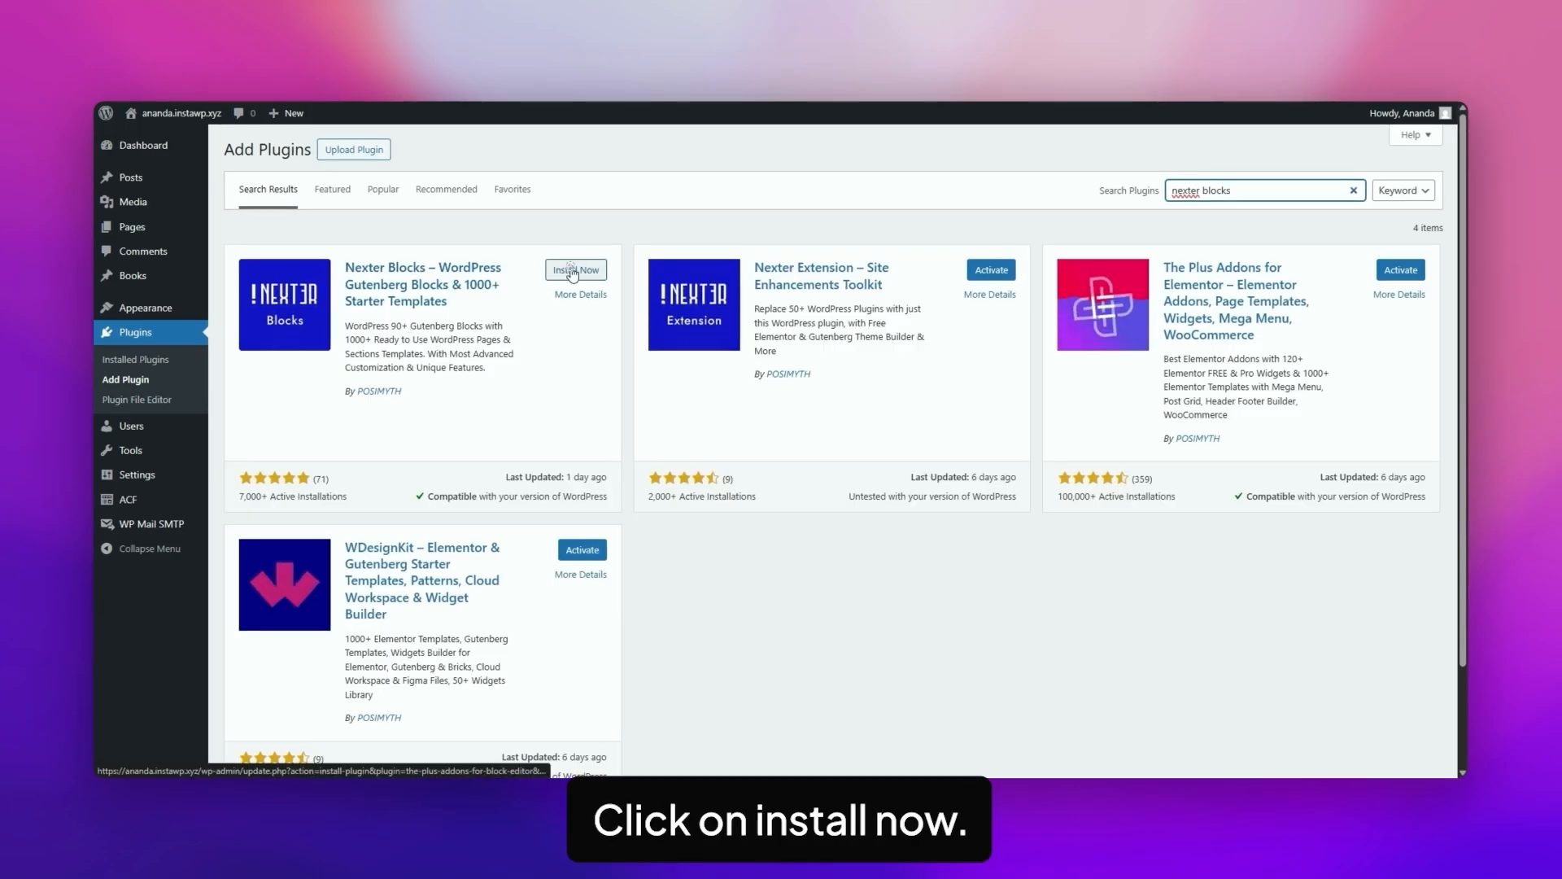
{"action": "left_click", "coordinate": [573, 272]}
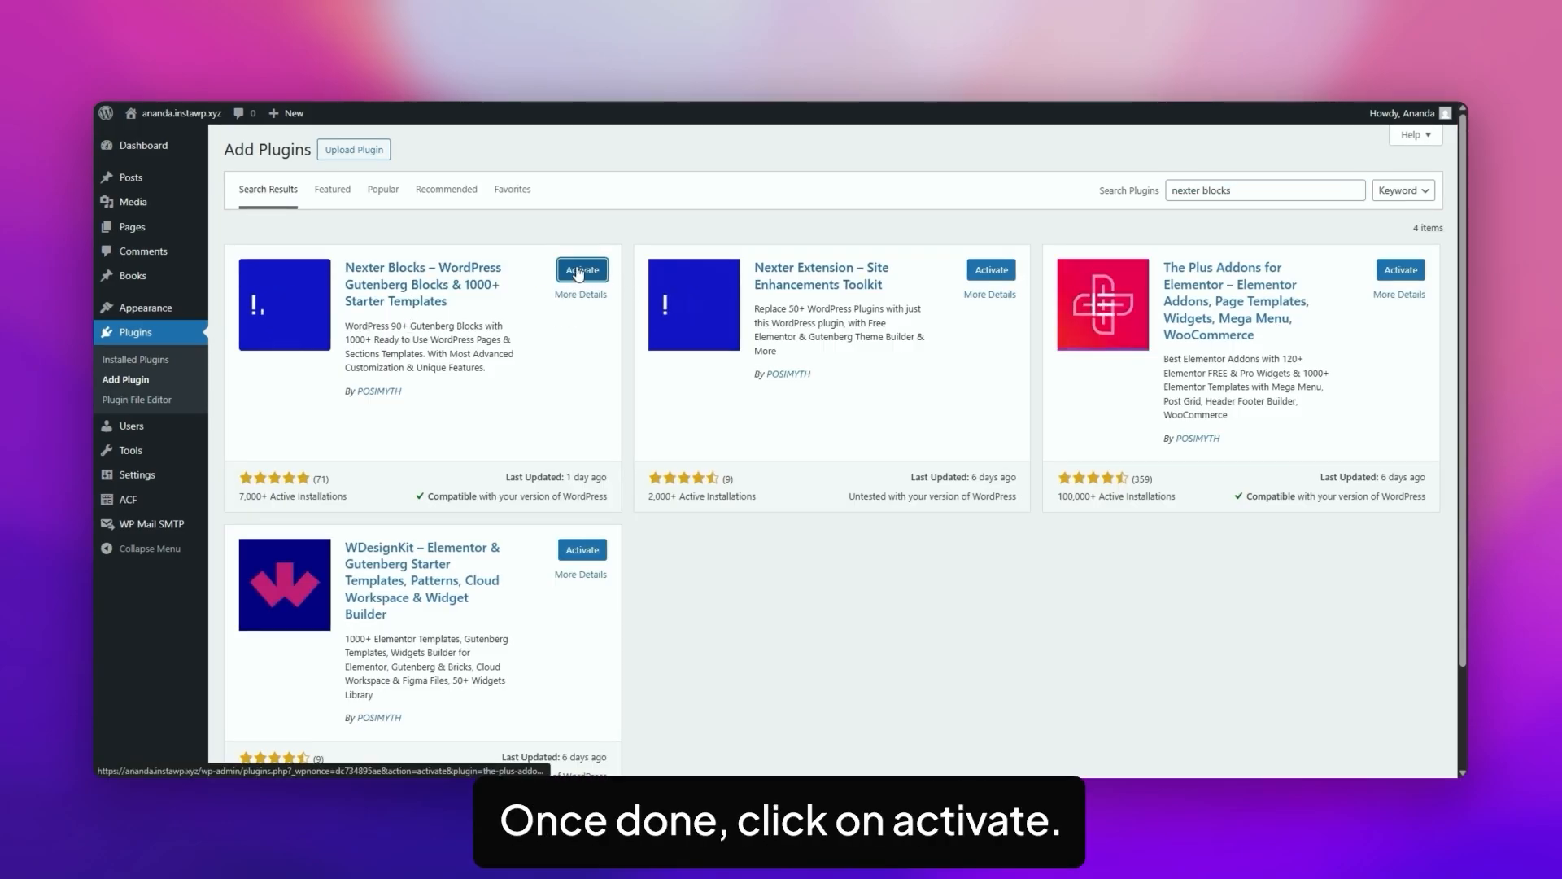
{"action": "left_click", "coordinate": [579, 271]}
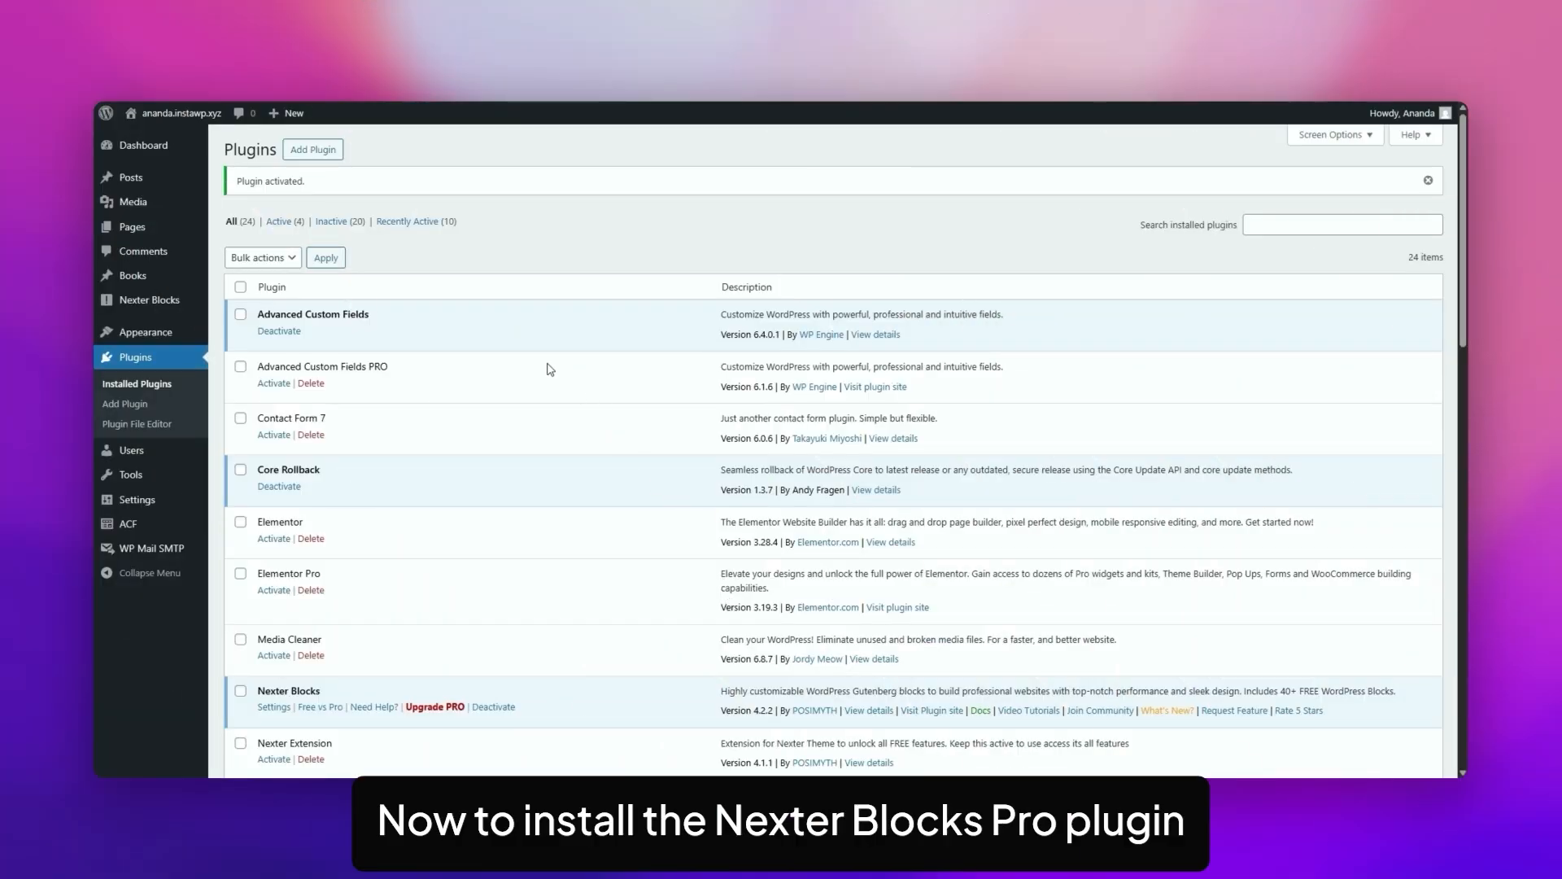
Review the free versus Pro feature comparison for Nexter Blocks and open the upgrade offer.
{"action": "mouse_move", "coordinate": [162, 305]}
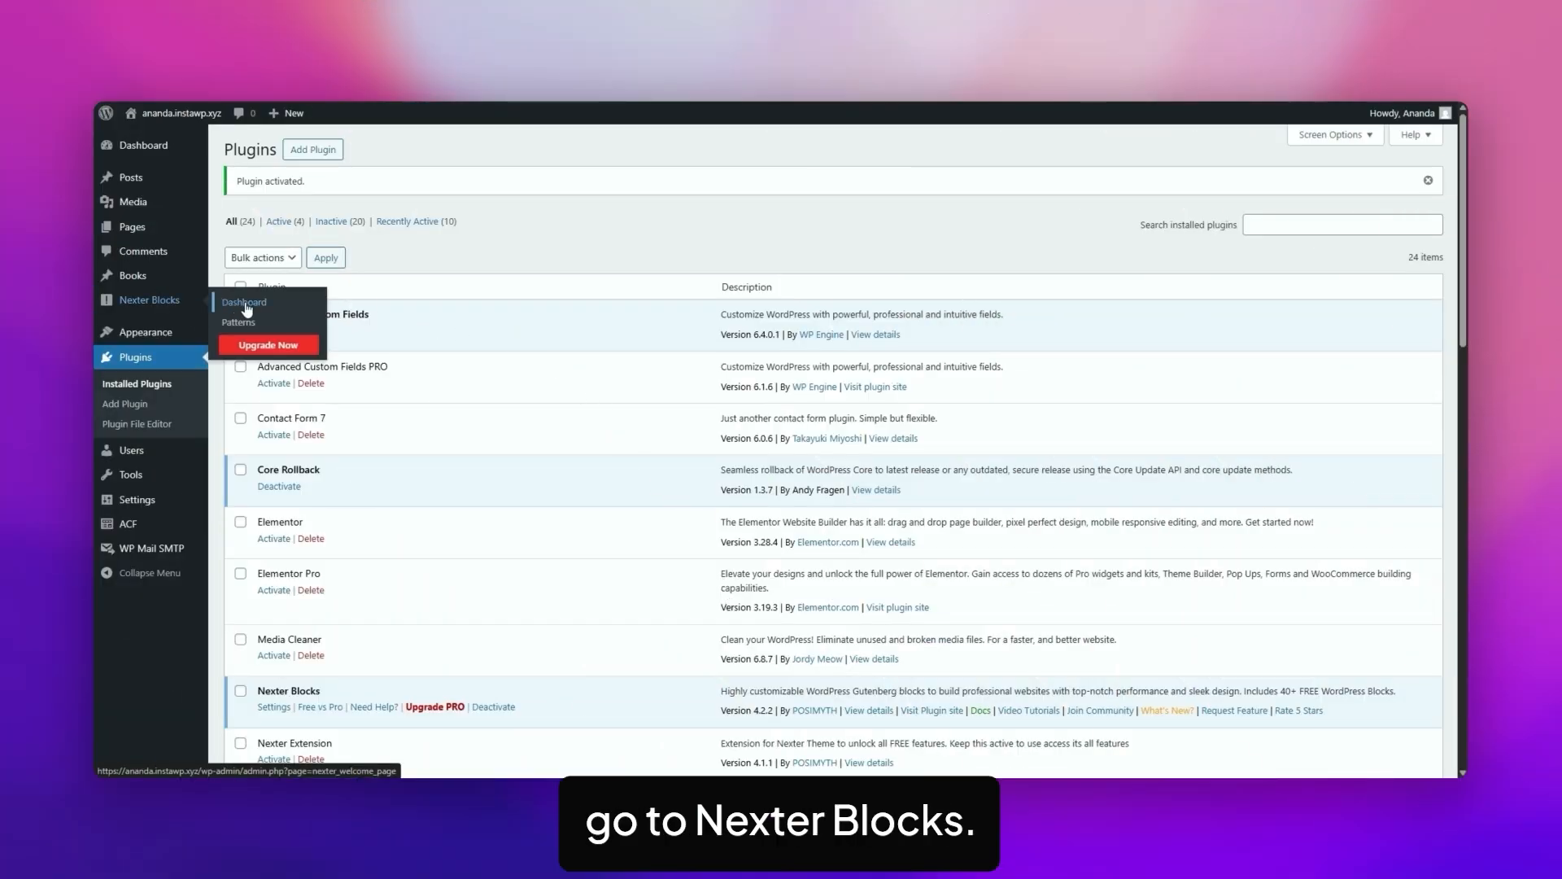
{"action": "left_click", "coordinate": [246, 306]}
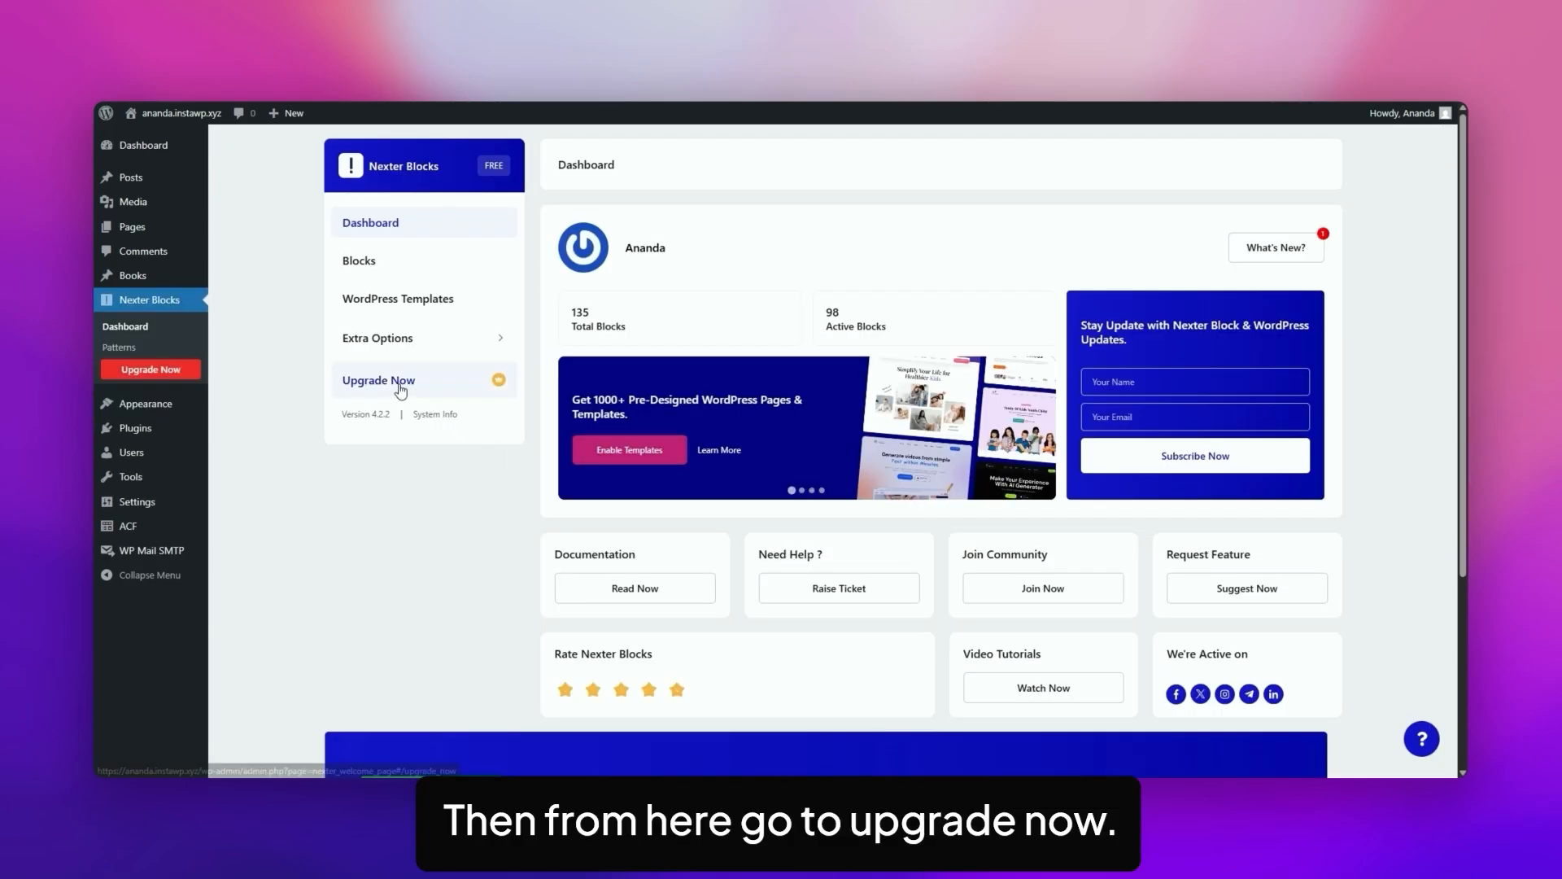
{"action": "left_click", "coordinate": [399, 386]}
{"action": "scroll", "coordinate": [1067, 393], "scroll_direction": "down", "scroll_amount": 6}
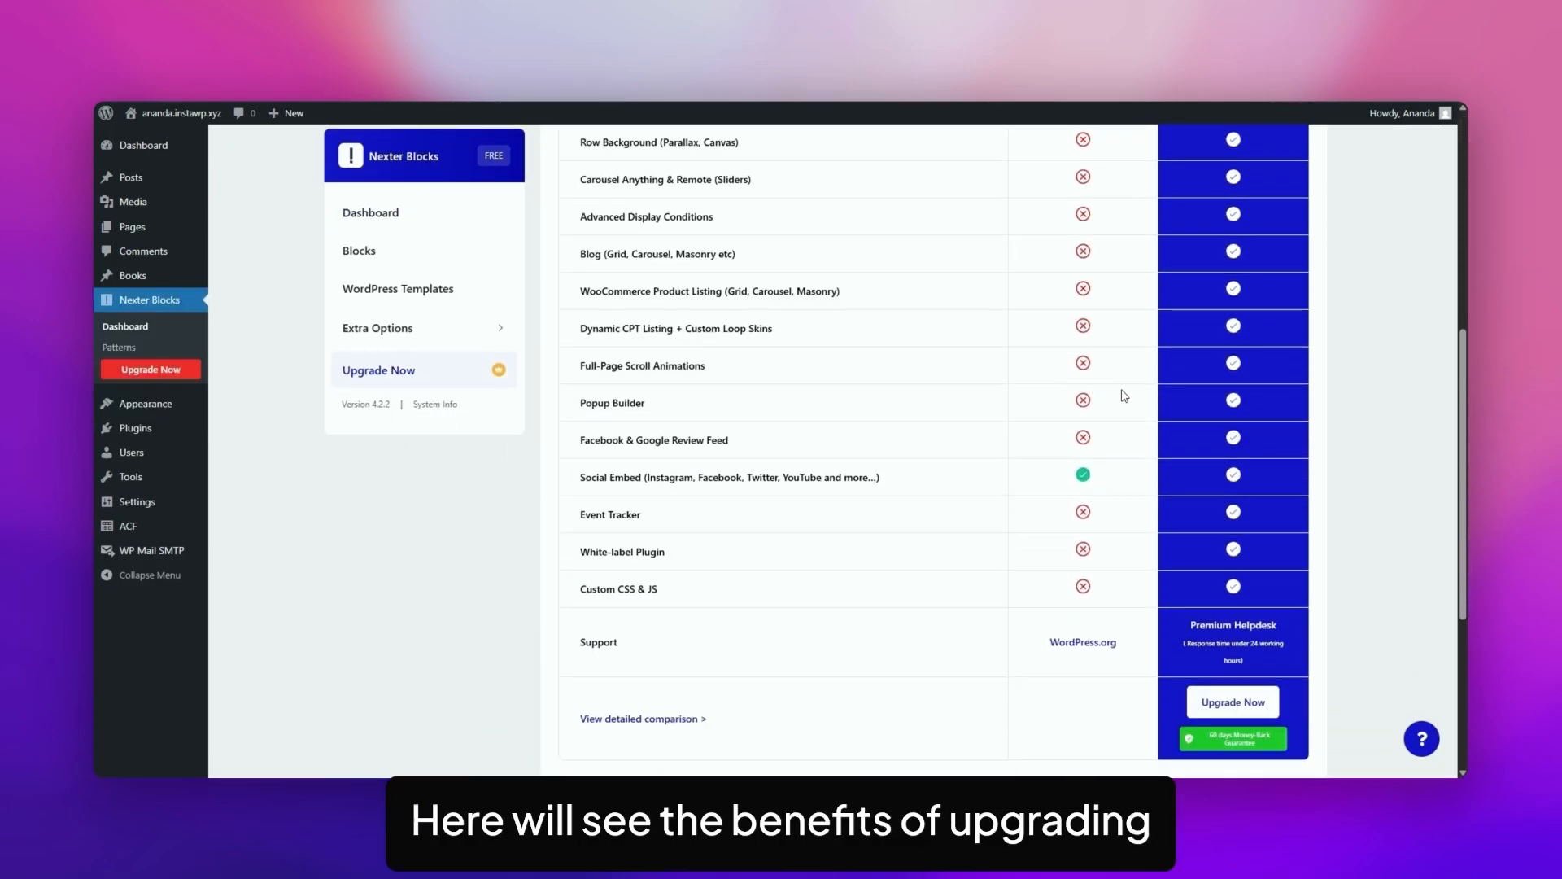
{"action": "left_click", "coordinate": [1240, 704]}
{"action": "scroll", "coordinate": [977, 537], "scroll_direction": "down", "scroll_amount": 3}
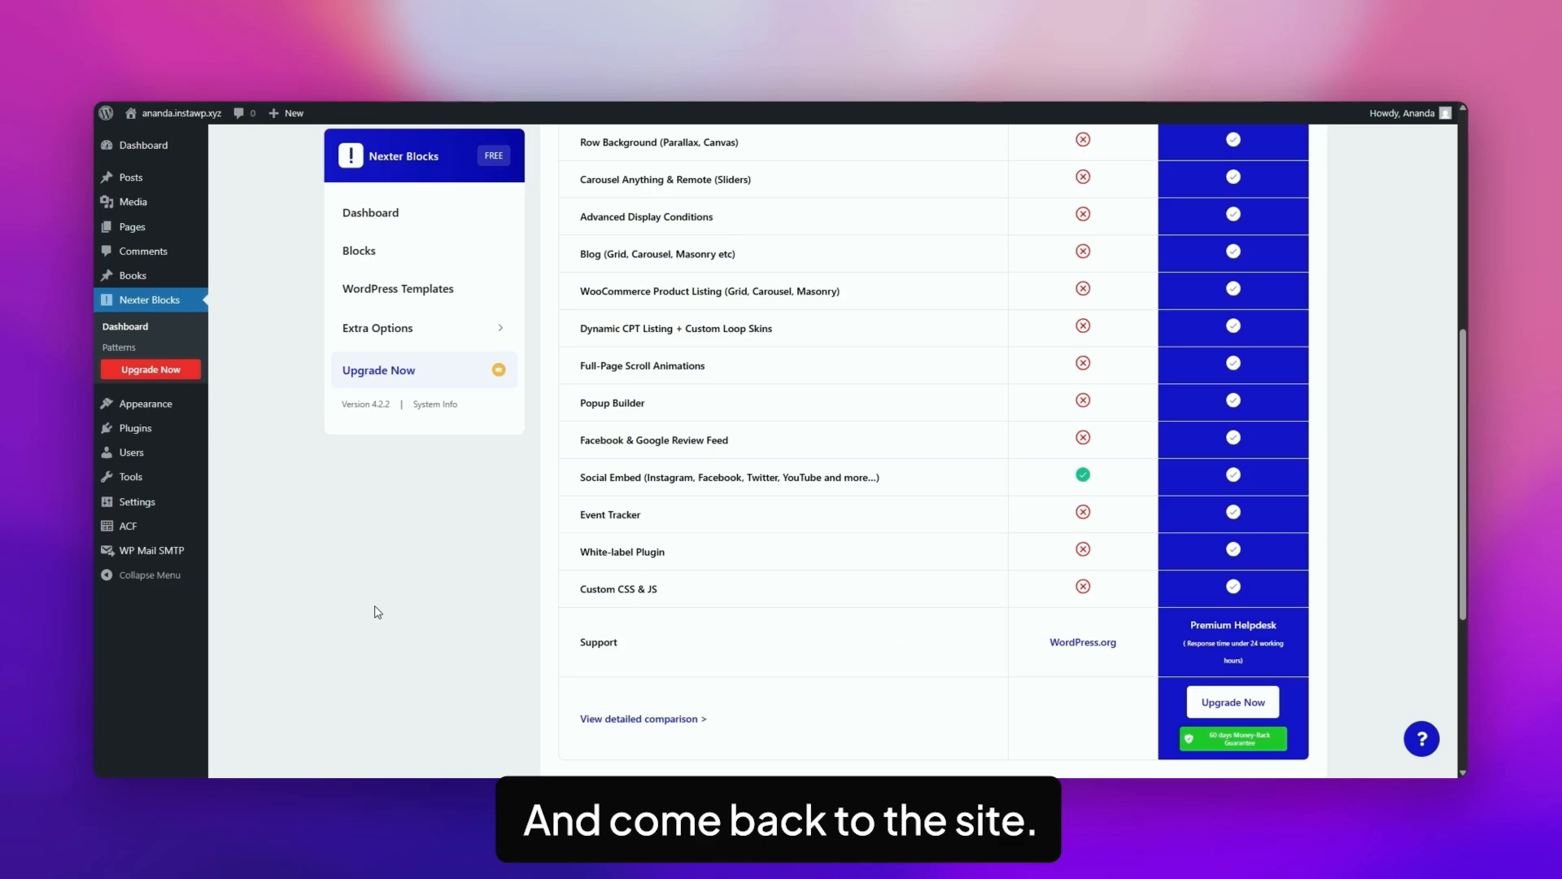
Install and activate the Pro plugin from the the-plus-addons-for-block-editor-pro-store-V4.2.1 zip file, and open the Nexter Blocks PRO activation page.
{"action": "mouse_move", "coordinate": [135, 428]}
{"action": "left_click", "coordinate": [247, 452]}
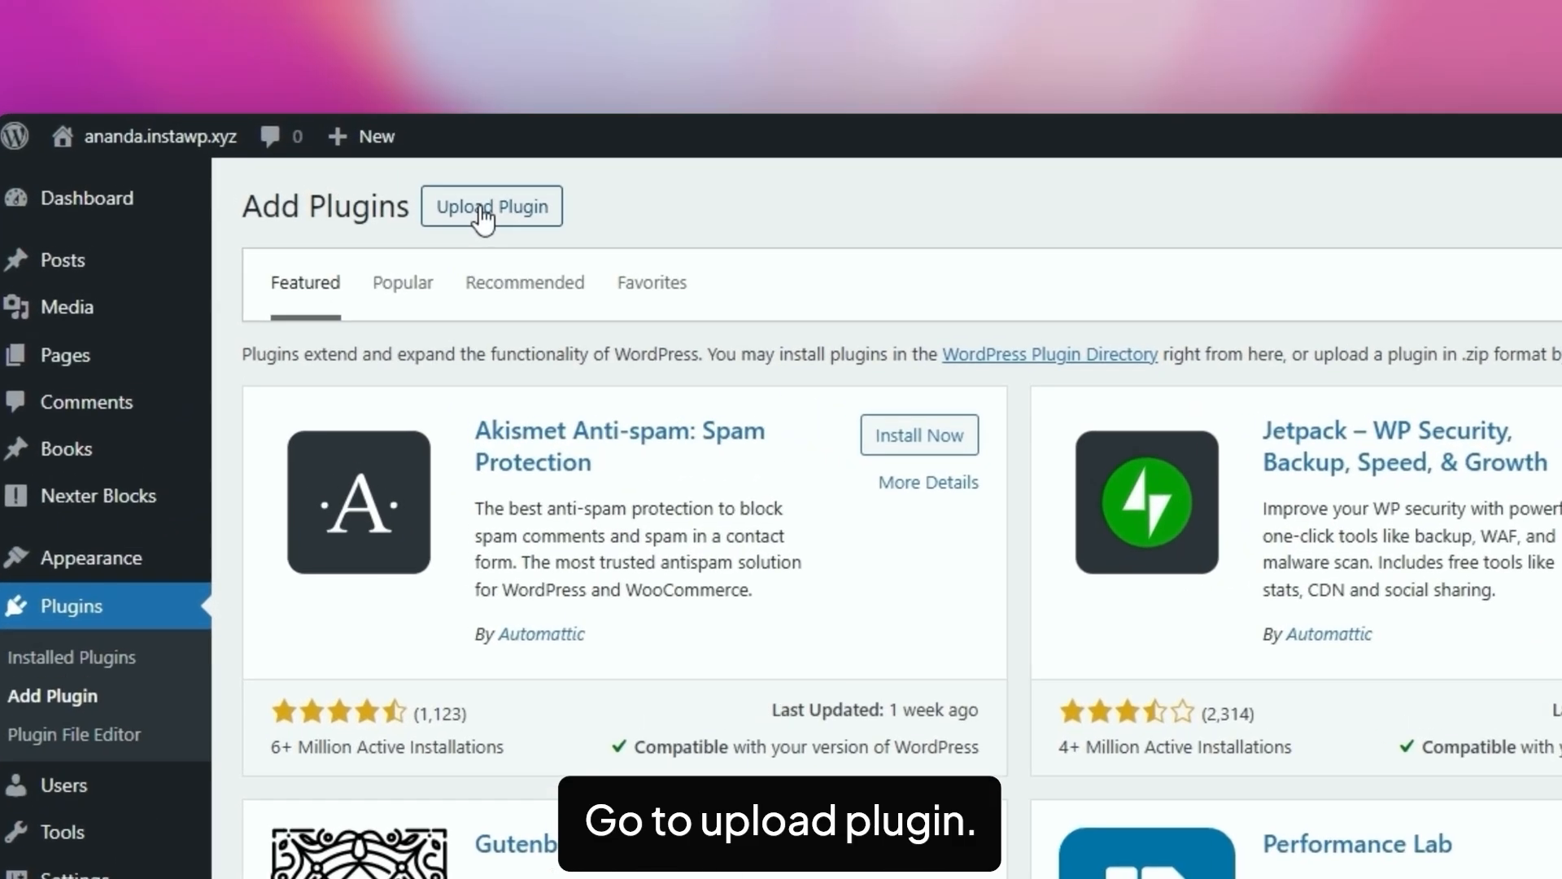
{"action": "left_click", "coordinate": [366, 151]}
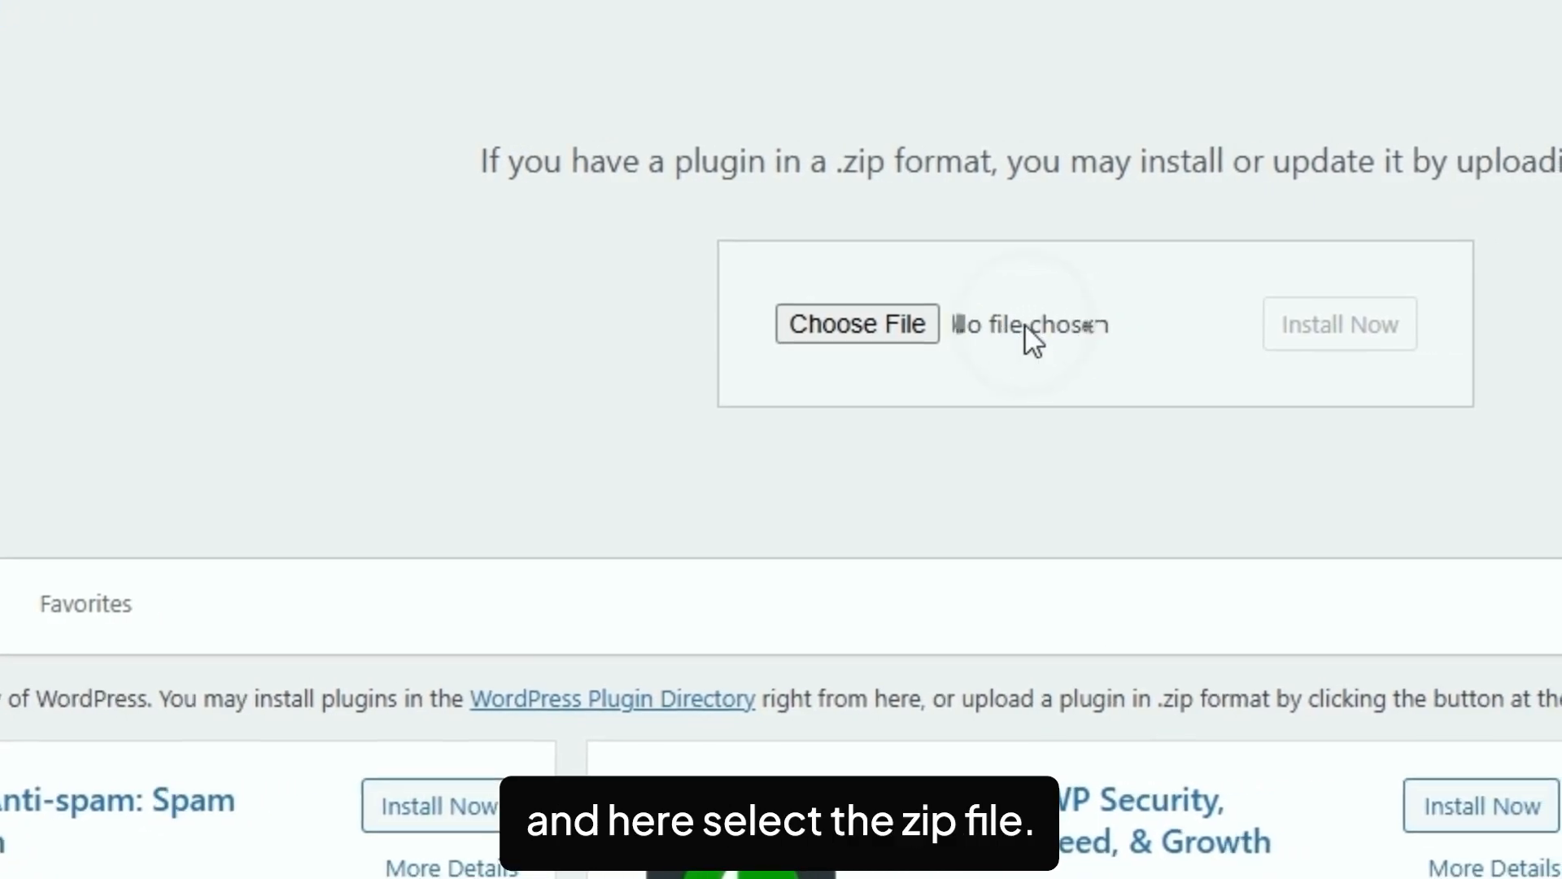
{"action": "left_click", "coordinate": [1027, 326]}
{"action": "left_click", "coordinate": [529, 194]}
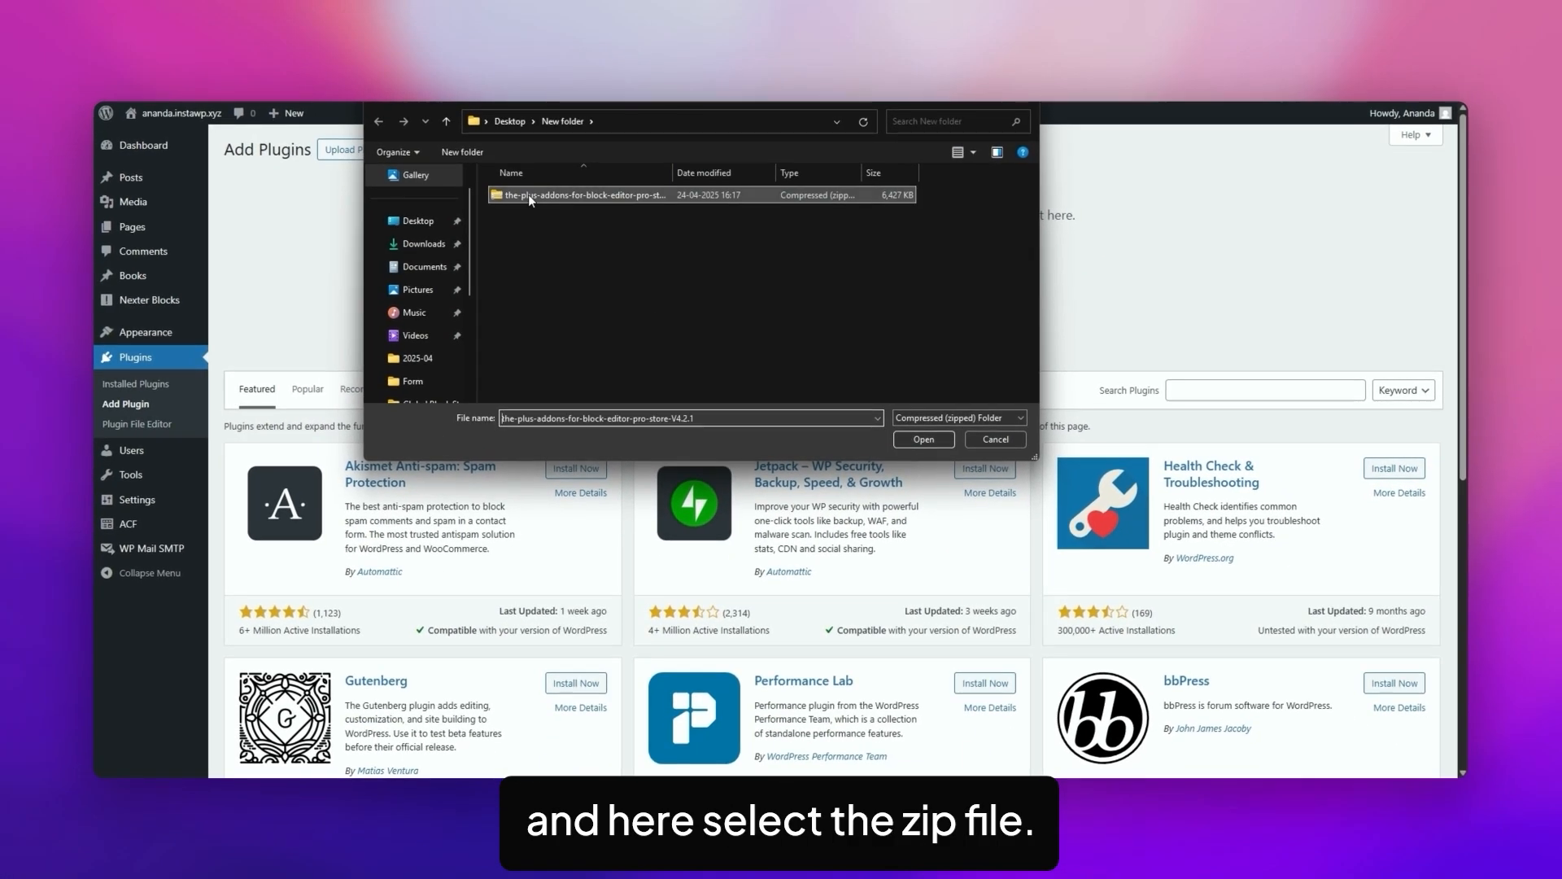
{"action": "left_click", "coordinate": [925, 438]}
{"action": "left_click", "coordinate": [929, 279]}
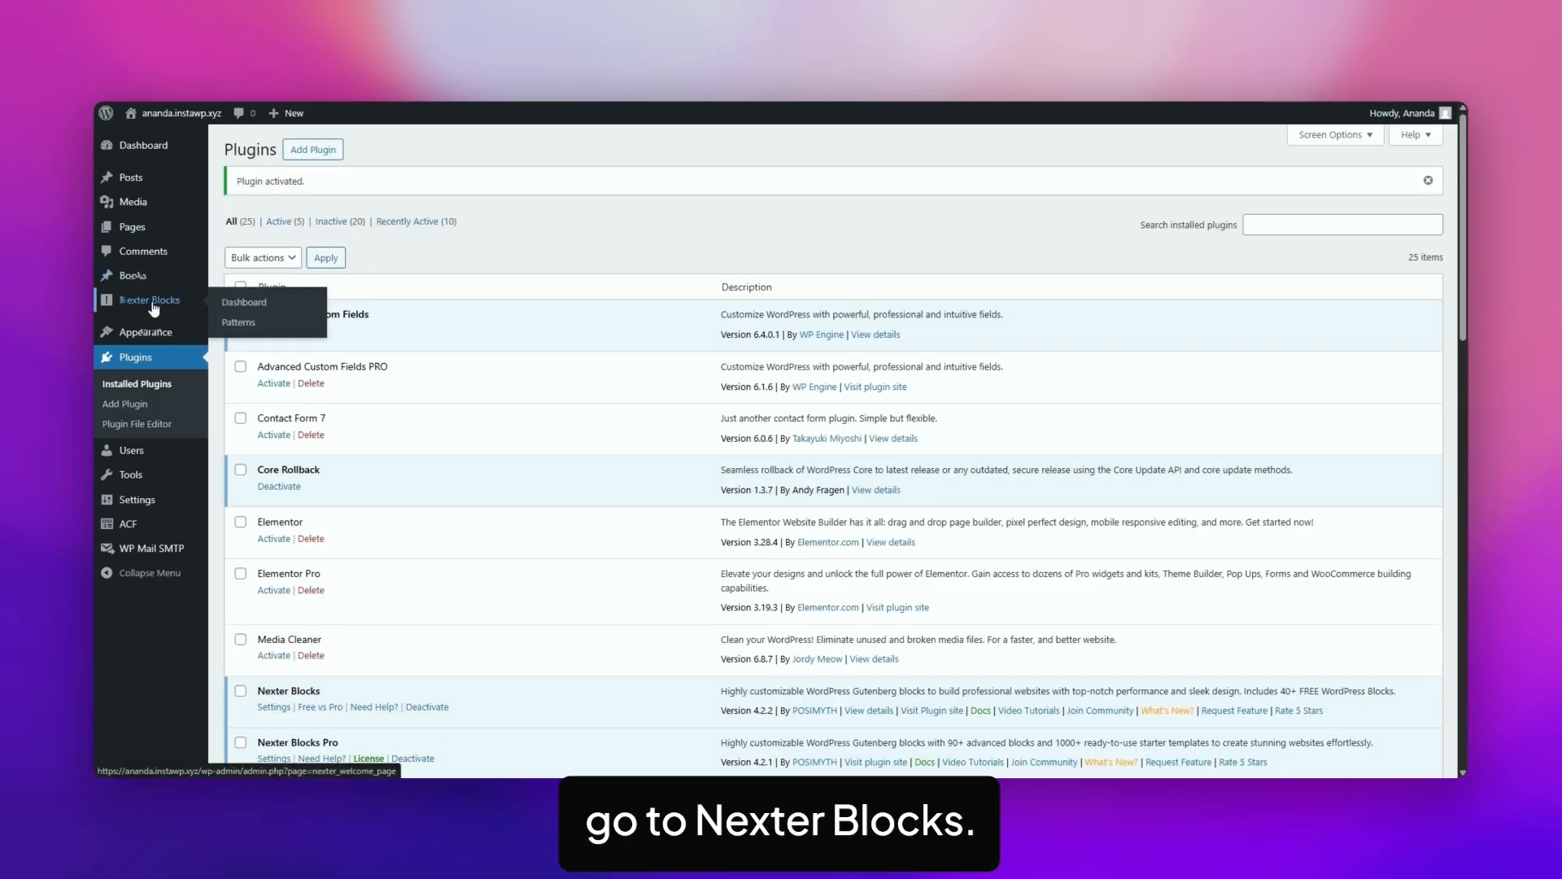
{"action": "left_click", "coordinate": [151, 303]}
{"action": "left_click", "coordinate": [374, 379]}
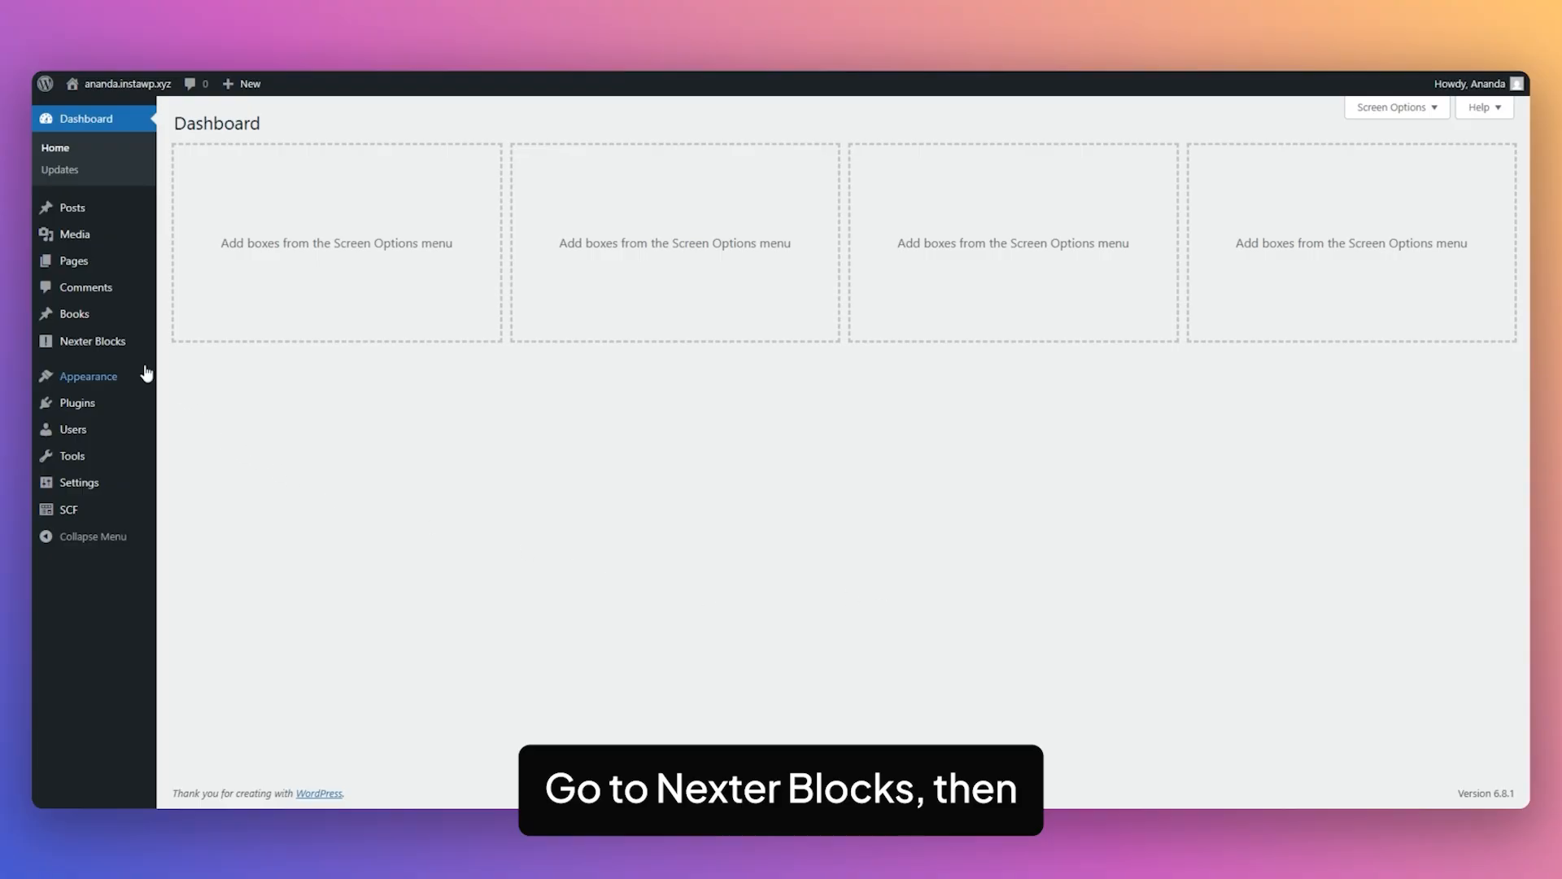
Find the Pre Loader block in the Nexter Blocks list by searching for "preloader", enable it and save the settings.
{"action": "left_click", "coordinate": [104, 345]}
{"action": "left_click", "coordinate": [348, 253]}
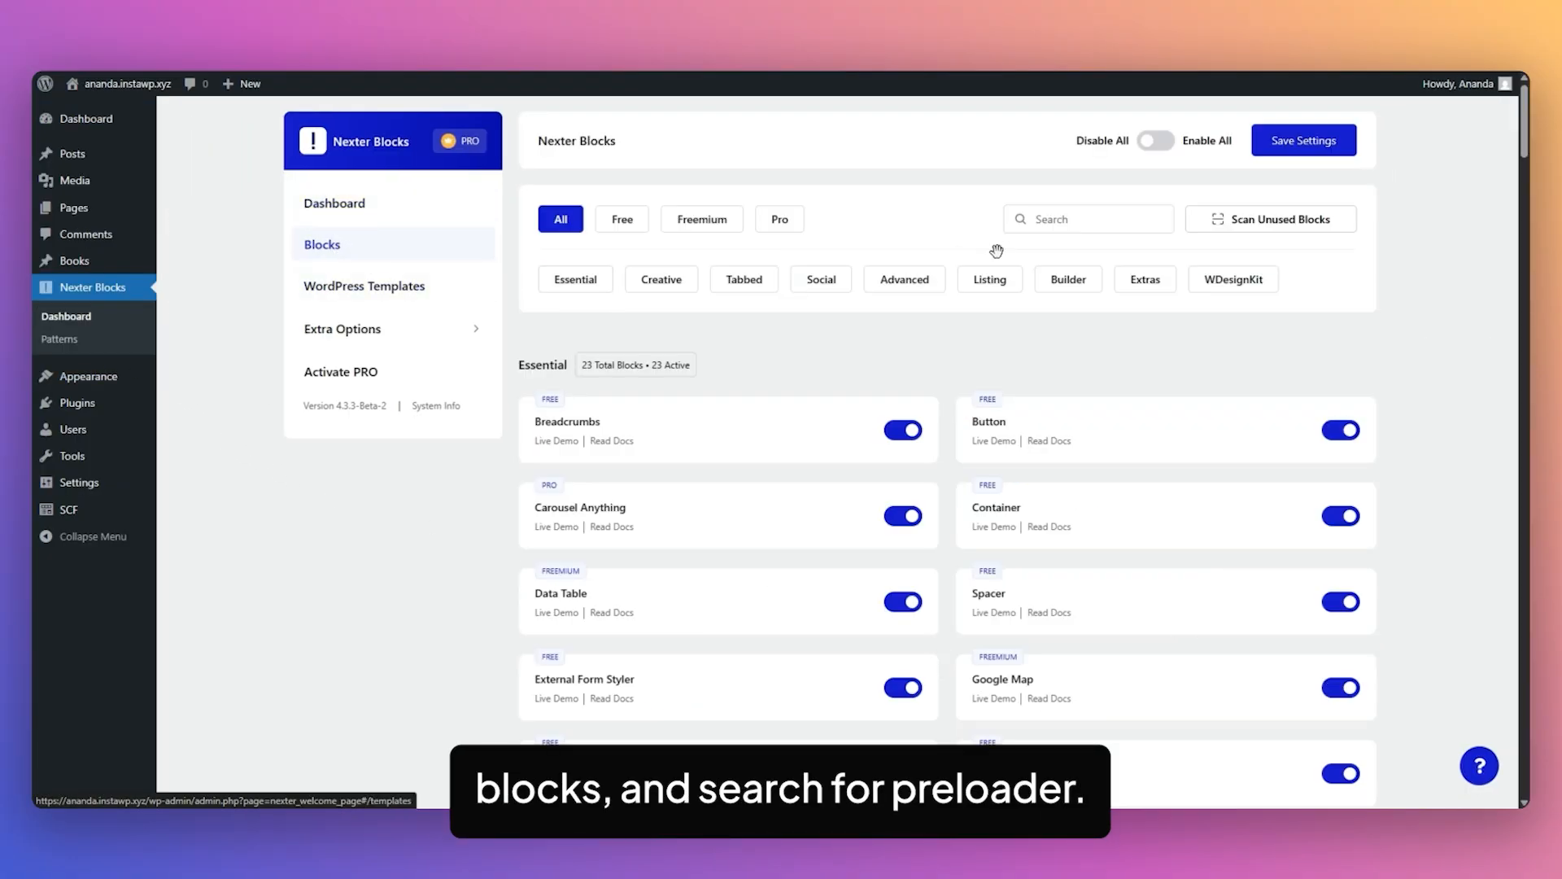
{"action": "left_click", "coordinate": [1050, 219]}
{"action": "type", "text": "preloader"}
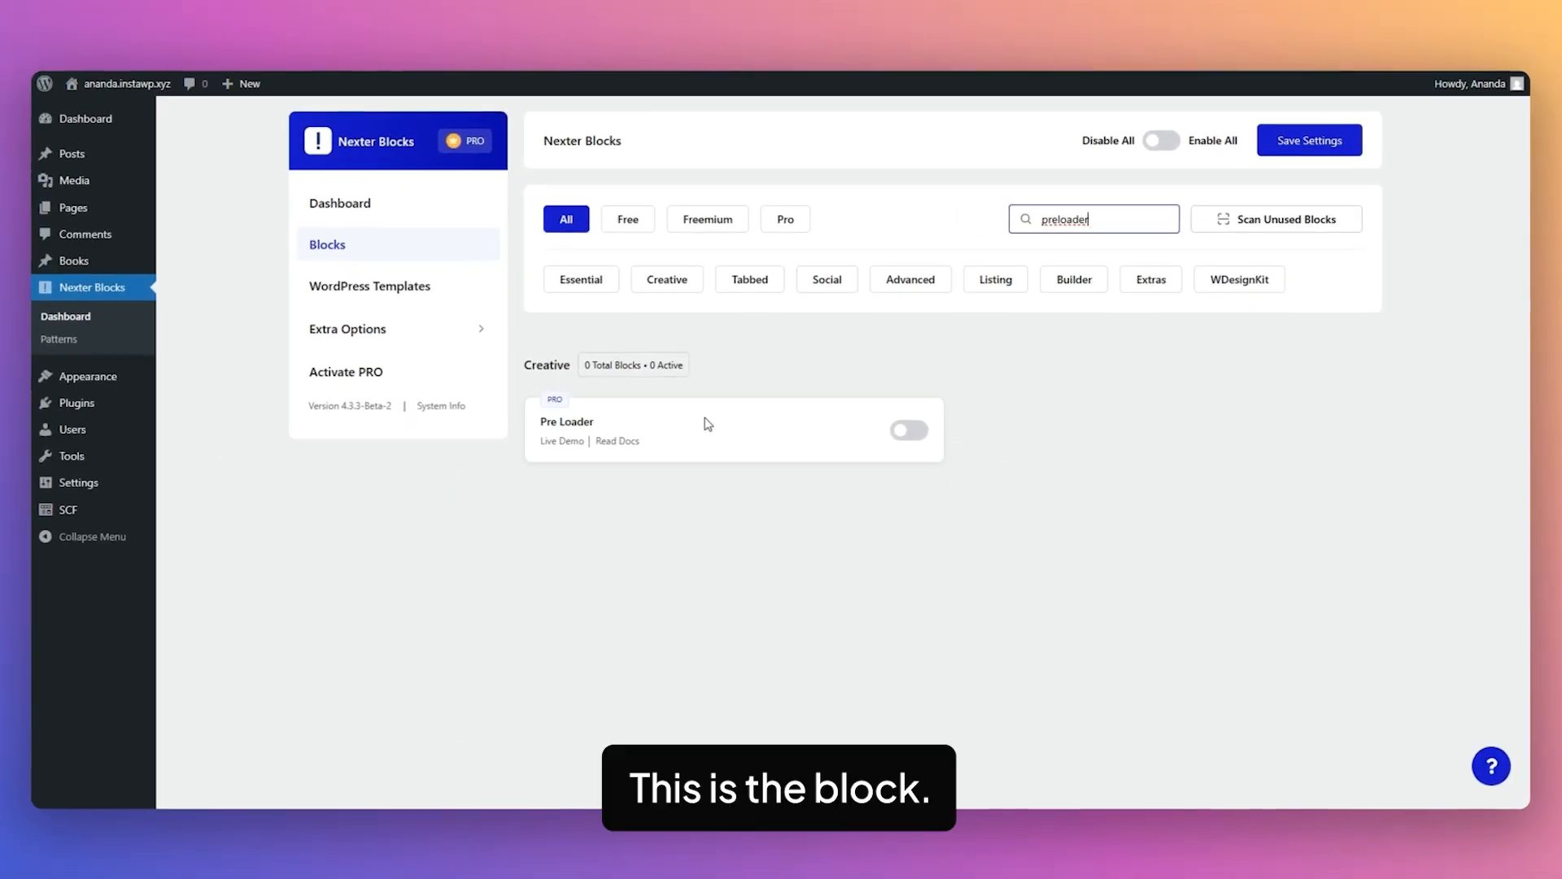
{"action": "left_click", "coordinate": [691, 715]}
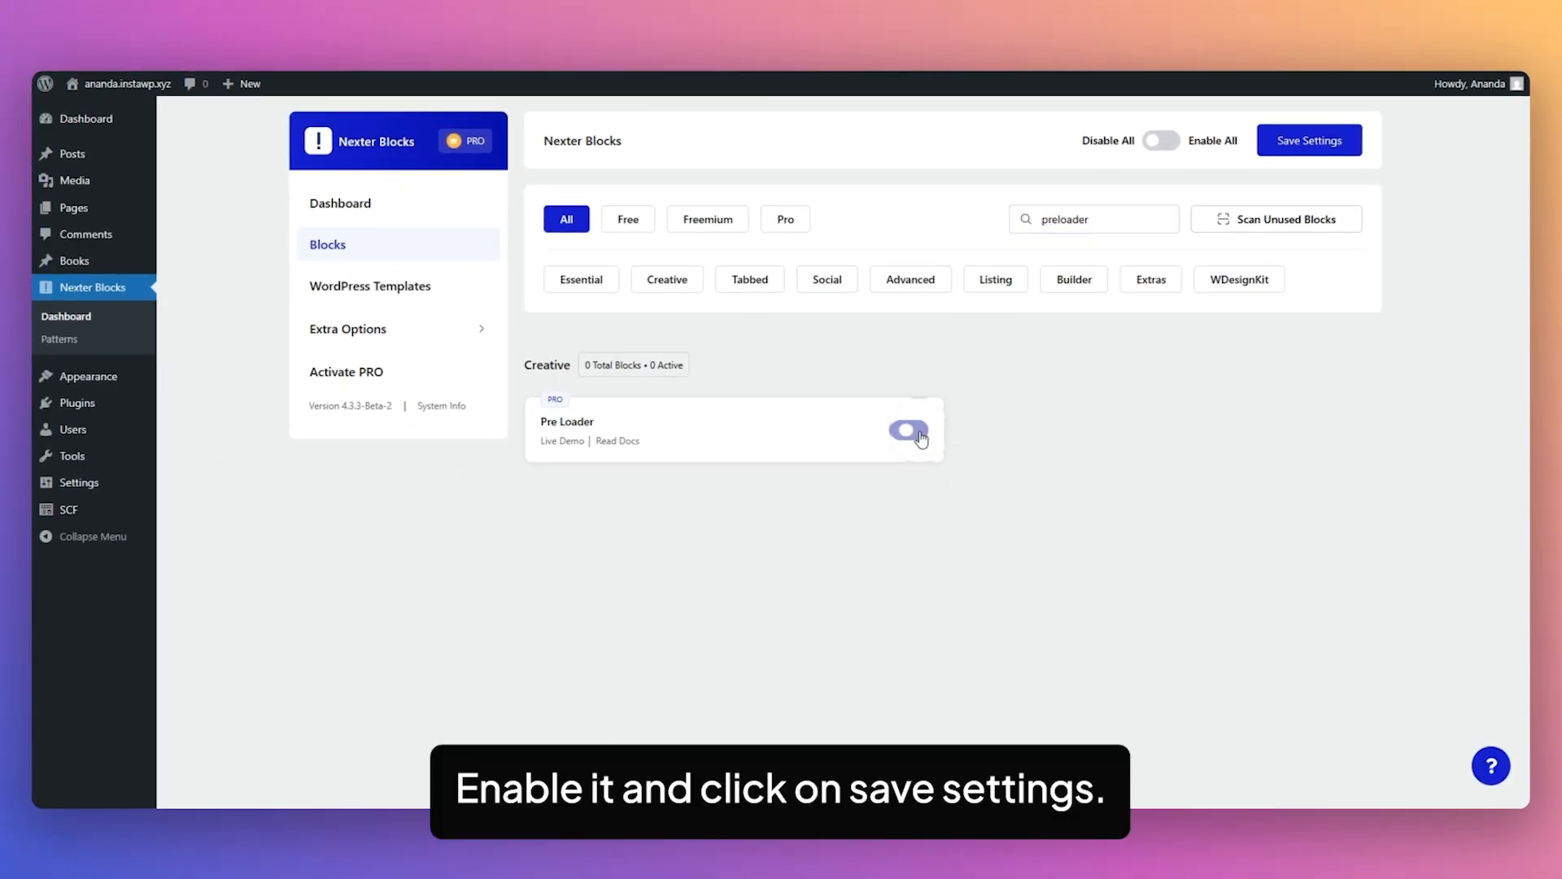
{"action": "left_click", "coordinate": [1301, 148]}
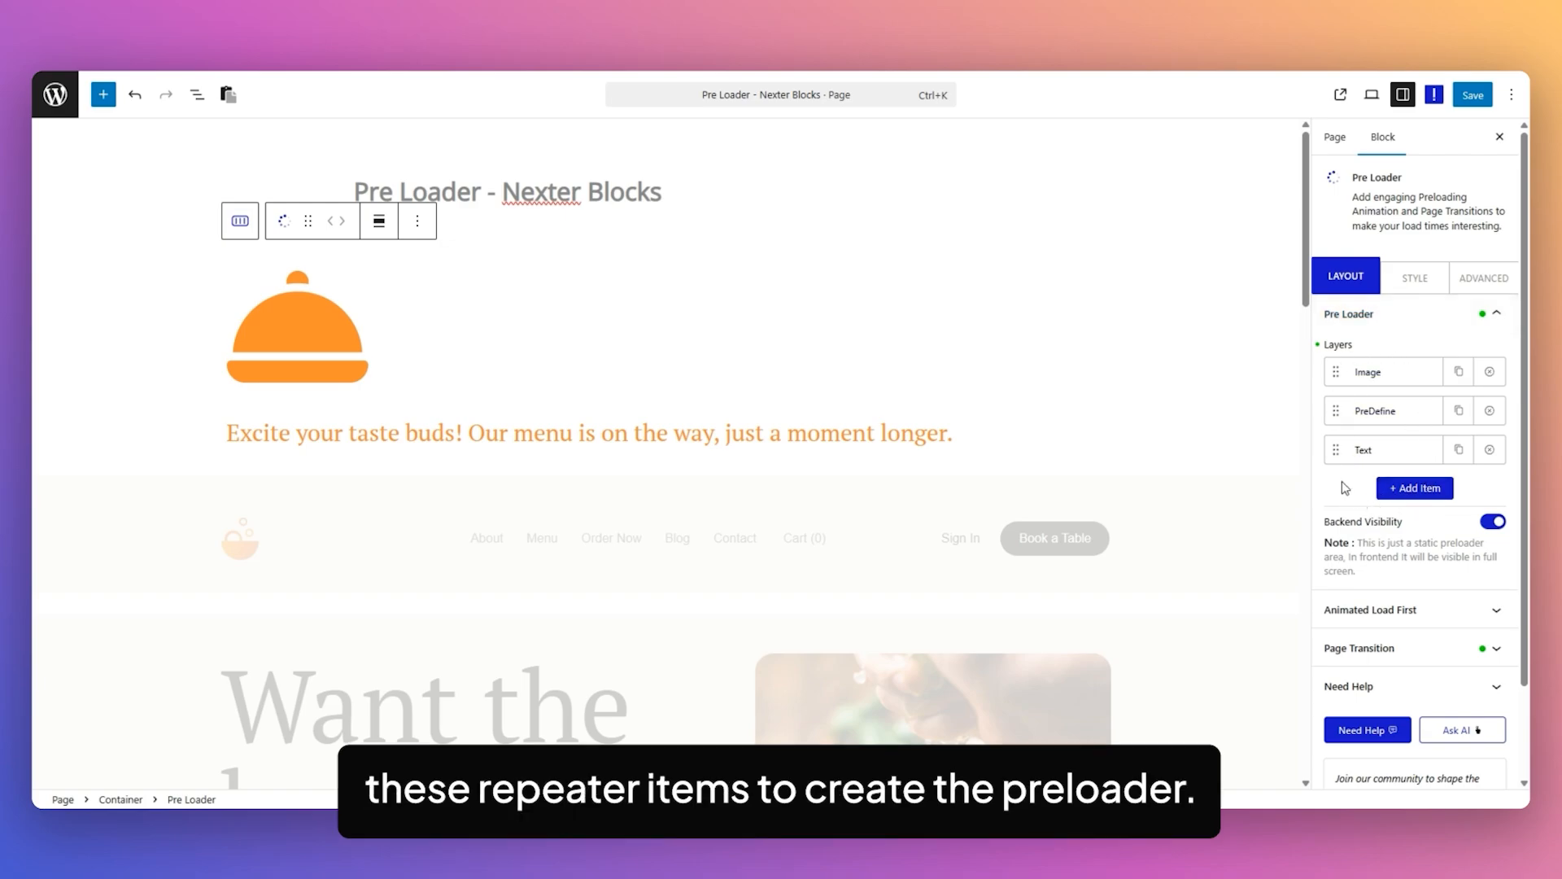
Expand the Pre Loader's first layer, keep its type as Image, and enable Image as Loader.
{"action": "left_click", "coordinate": [1387, 373]}
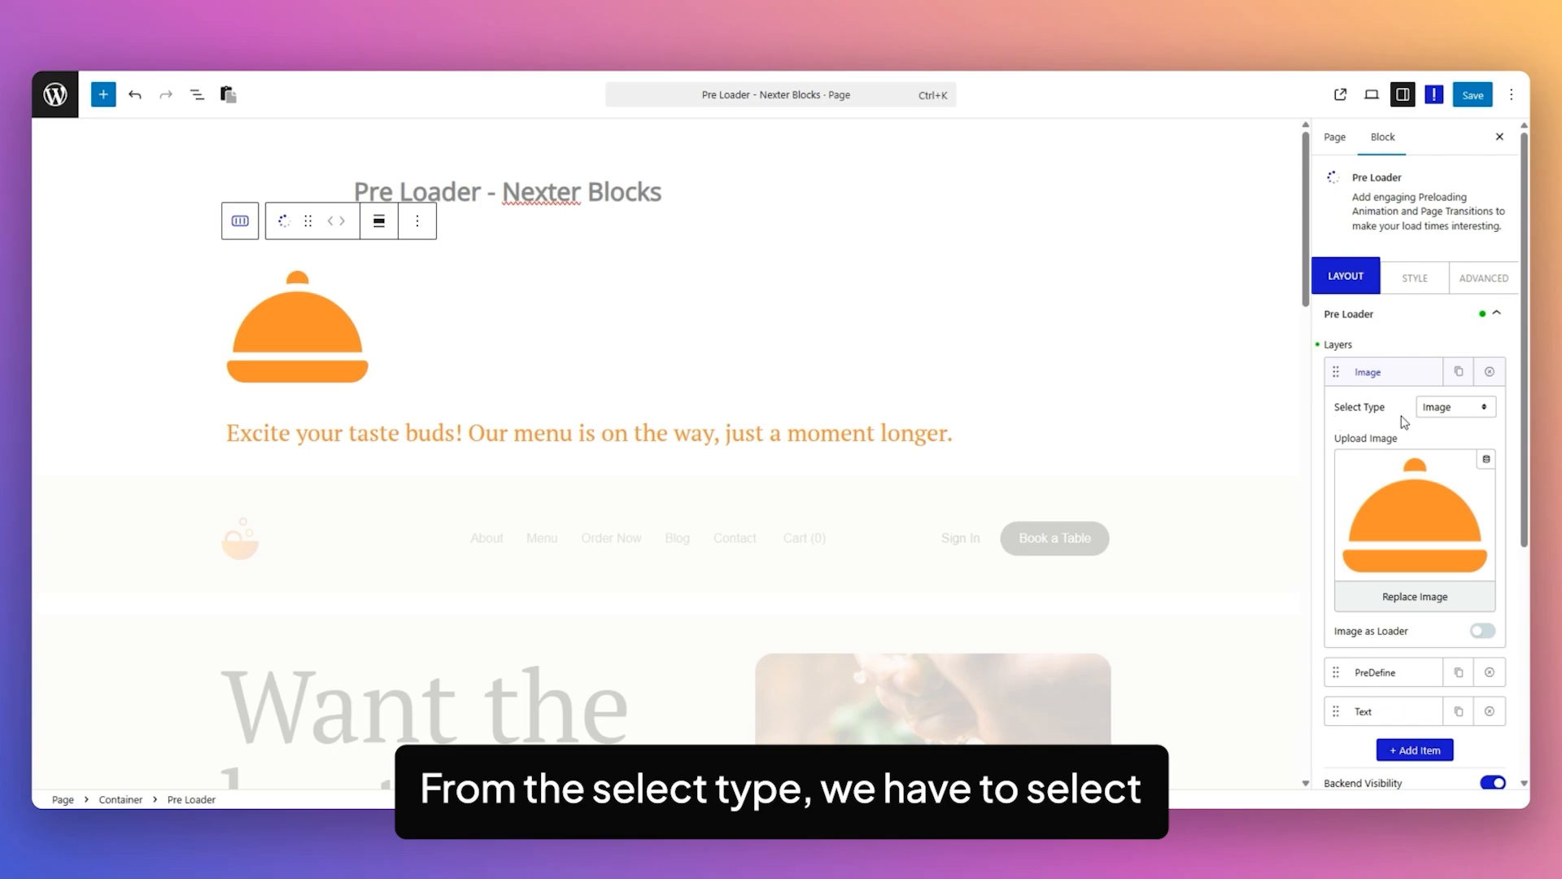
{"action": "left_click", "coordinate": [1461, 409]}
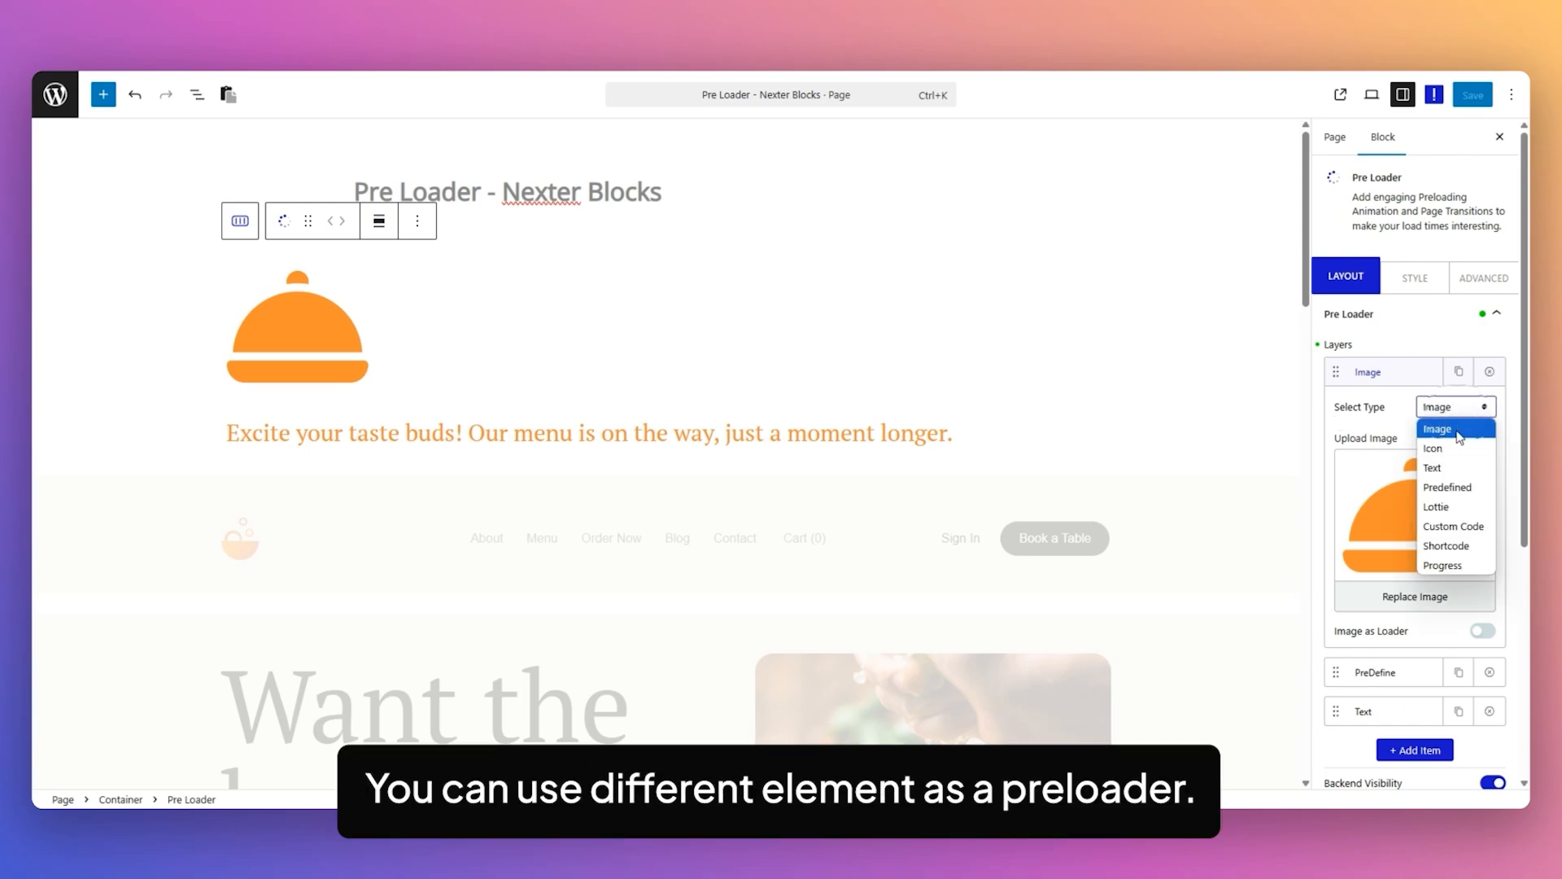
{"action": "left_click", "coordinate": [1408, 411]}
{"action": "left_click", "coordinate": [1439, 411]}
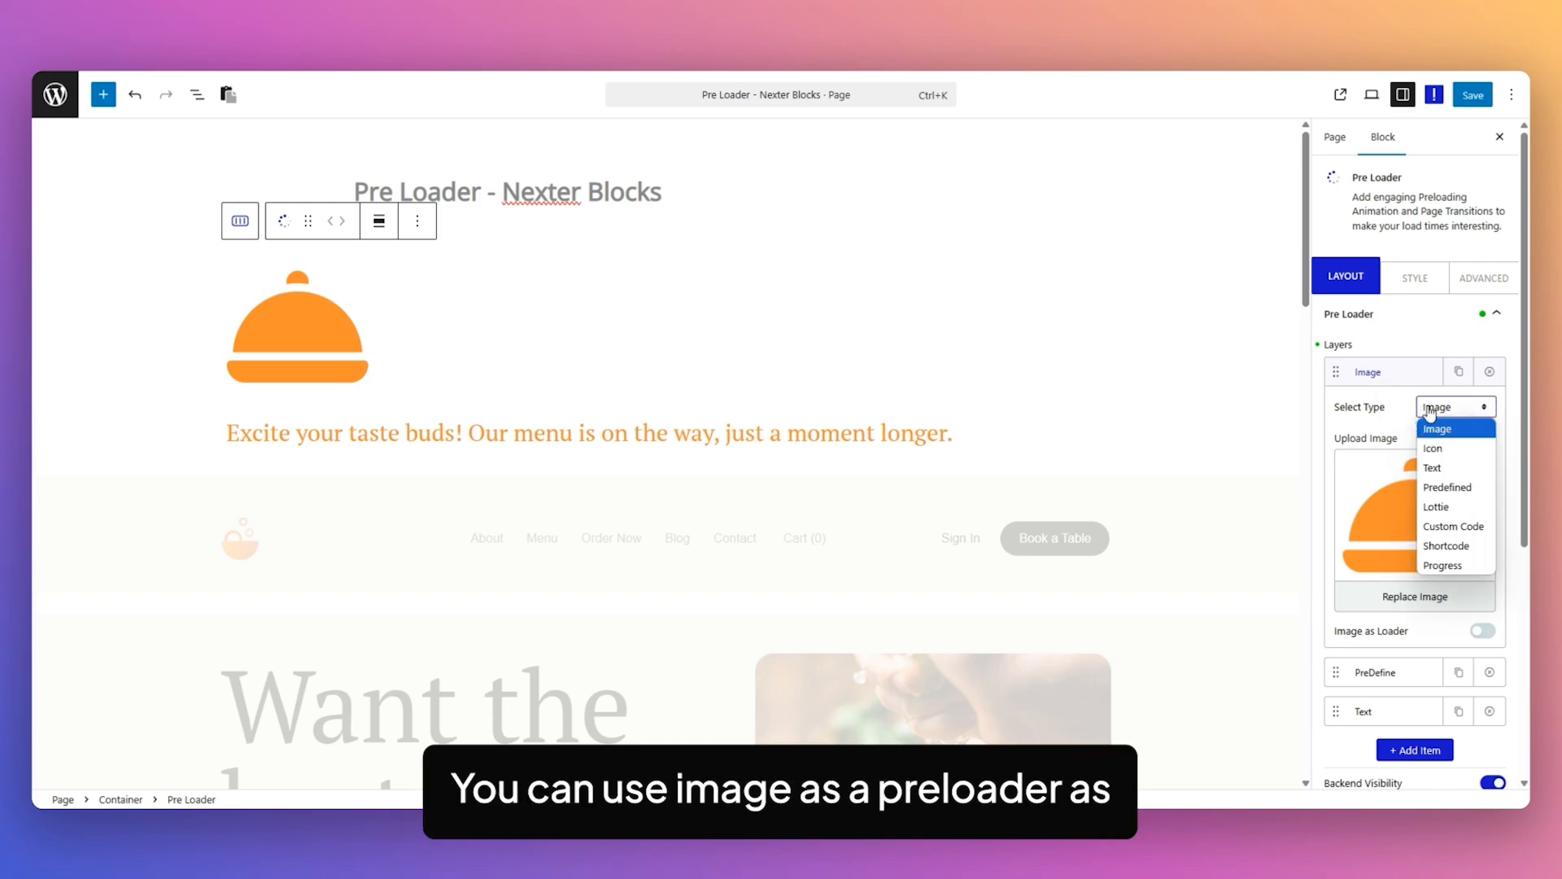
{"action": "left_click", "coordinate": [1411, 406]}
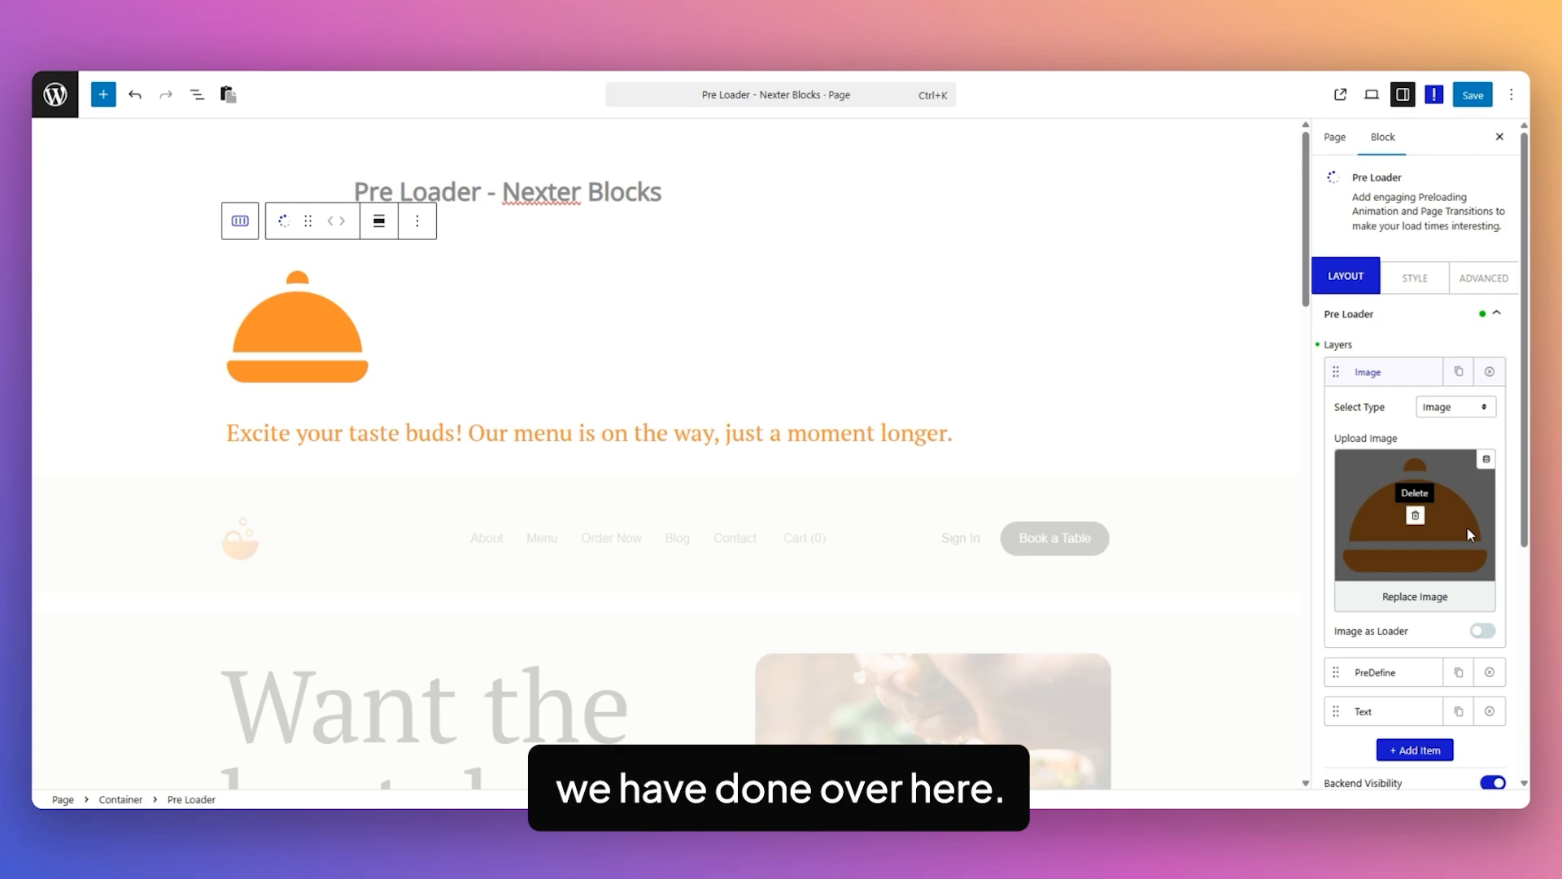
{"action": "left_click", "coordinate": [1489, 634]}
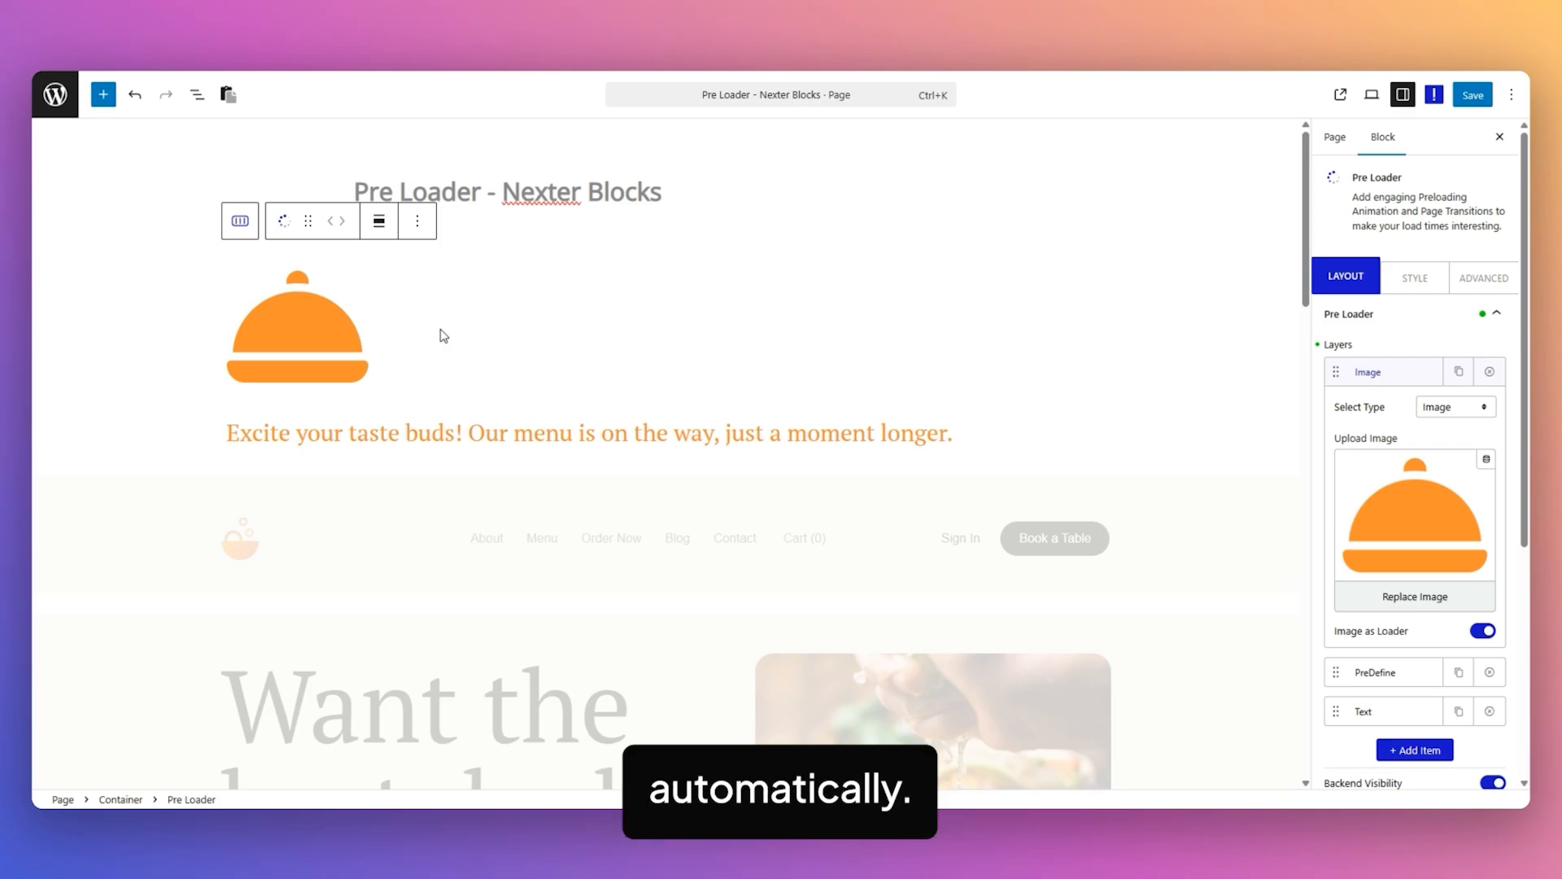
Switch the first Pre Loader layer's type to Icon and look through the Font Awesome icon choices.
{"action": "left_click", "coordinate": [1456, 407]}
{"action": "left_click", "coordinate": [1457, 446]}
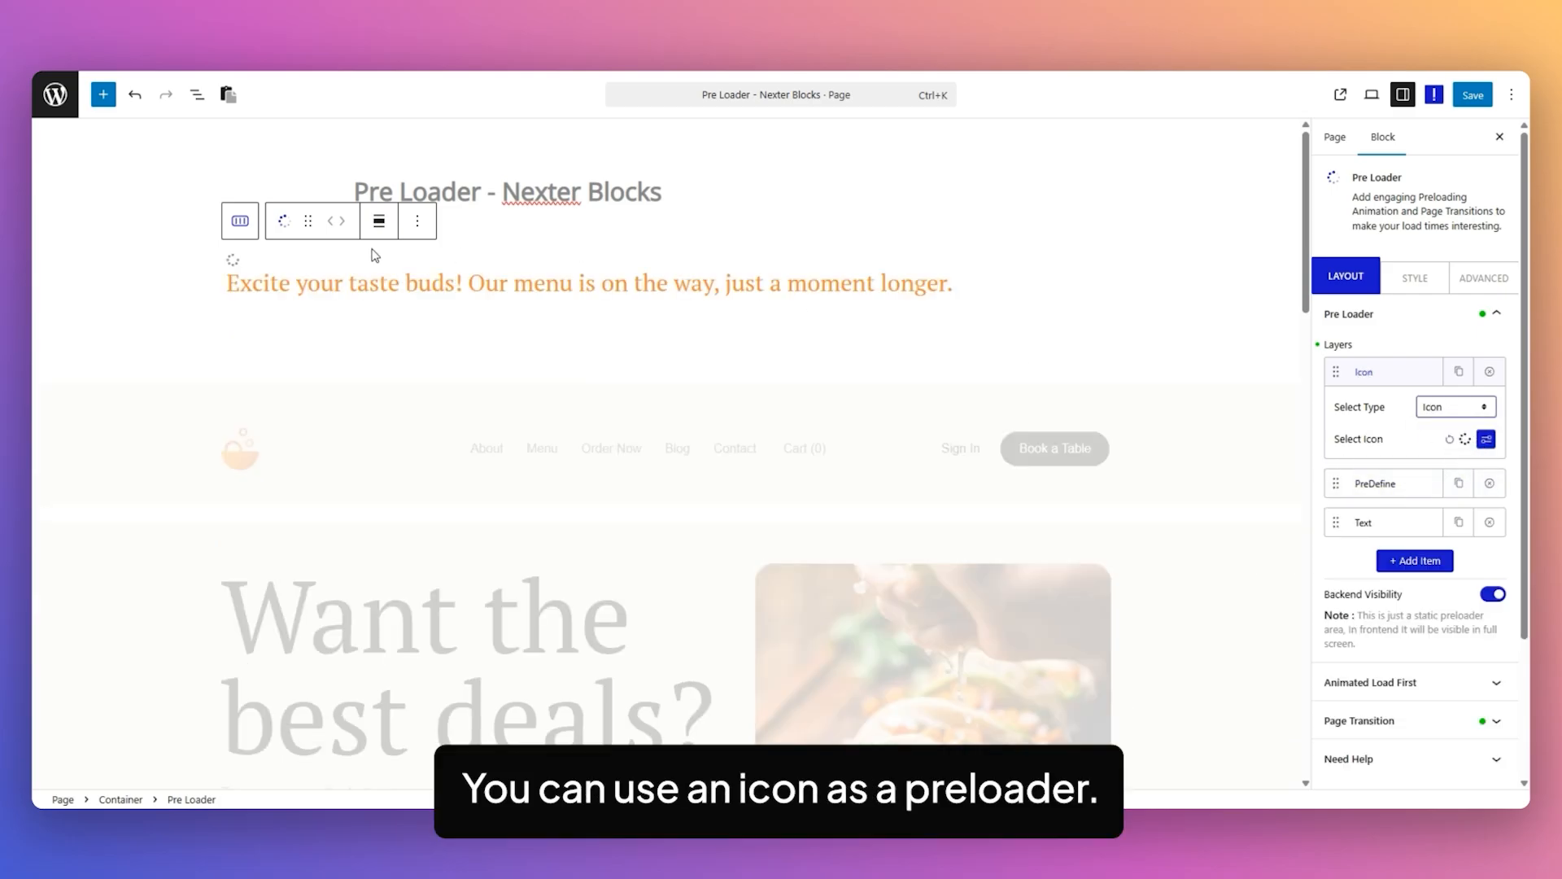
{"action": "left_click", "coordinate": [1486, 440]}
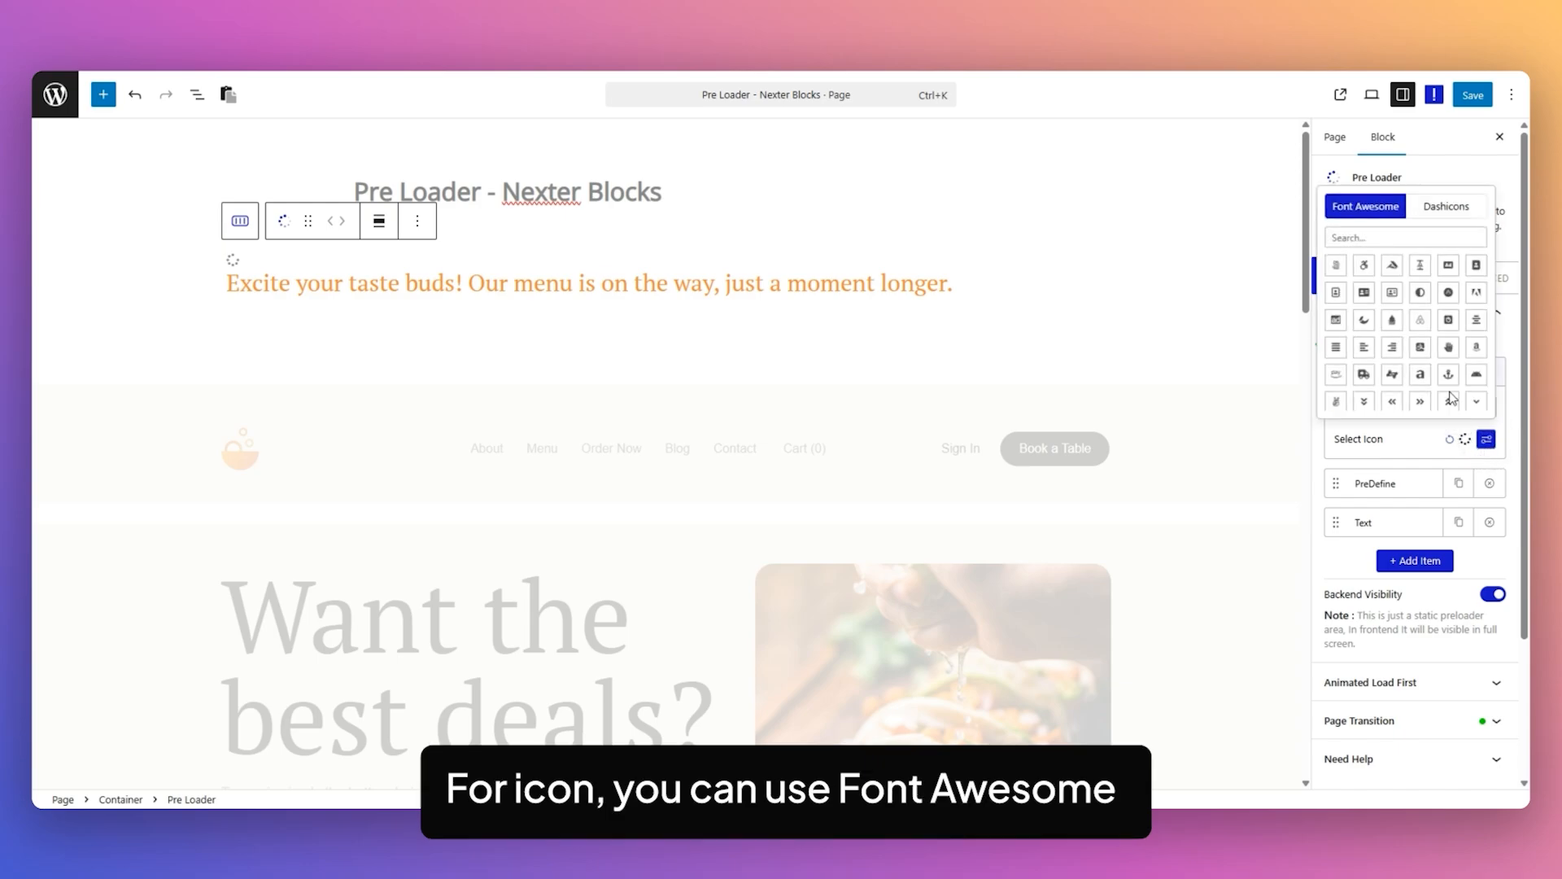
{"action": "left_click", "coordinate": [1422, 437]}
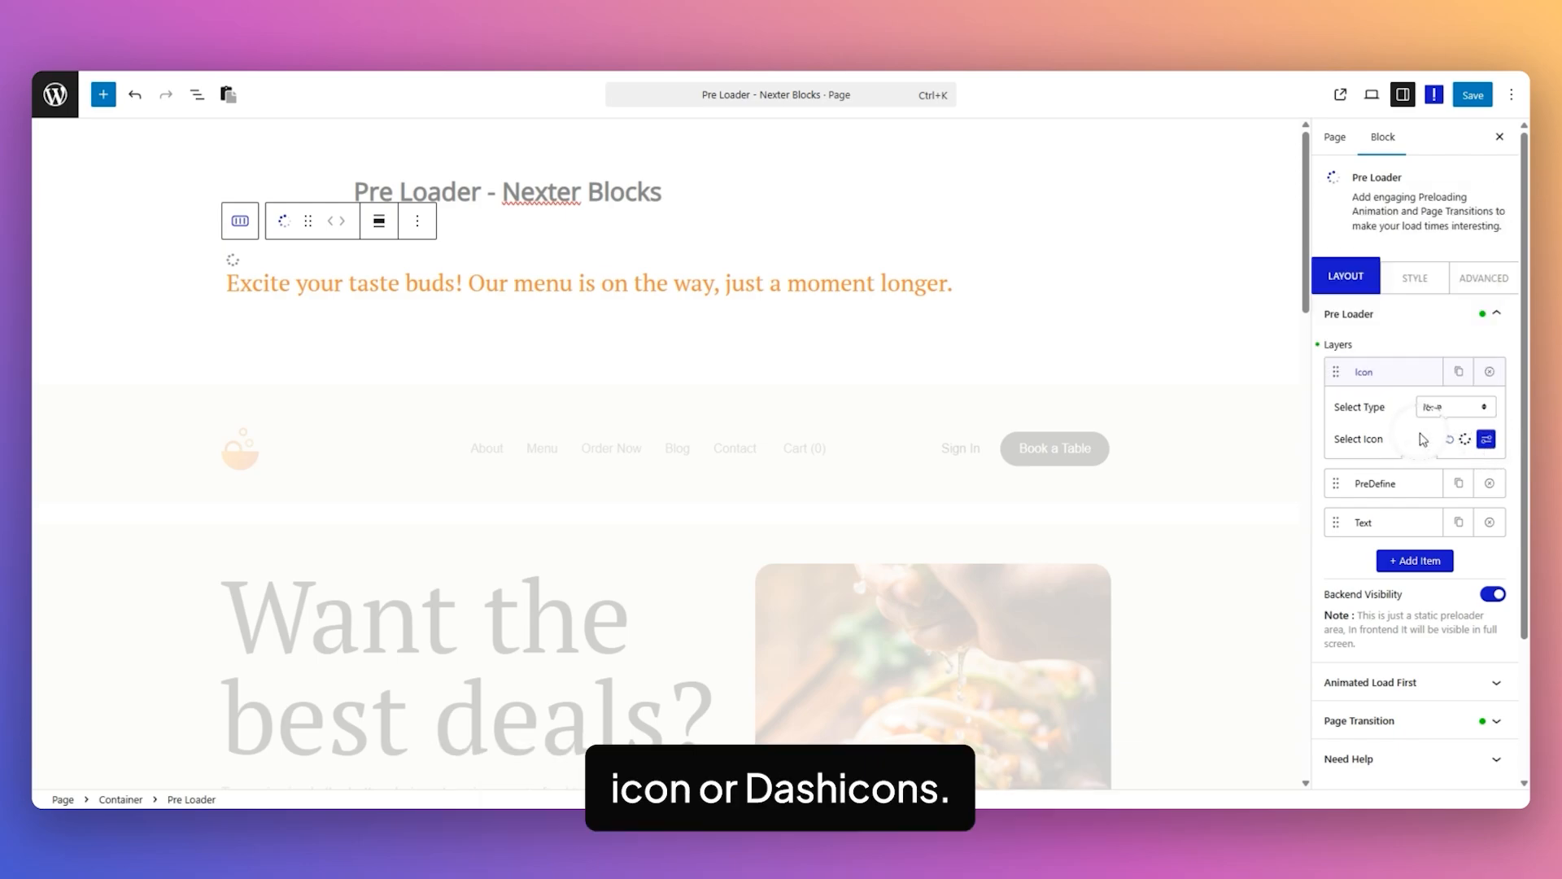
Switch the first layer's type to Text, view its custom and global typography options, and enable Text as Loader.
{"action": "left_click", "coordinate": [1487, 409]}
{"action": "left_click", "coordinate": [1443, 467]}
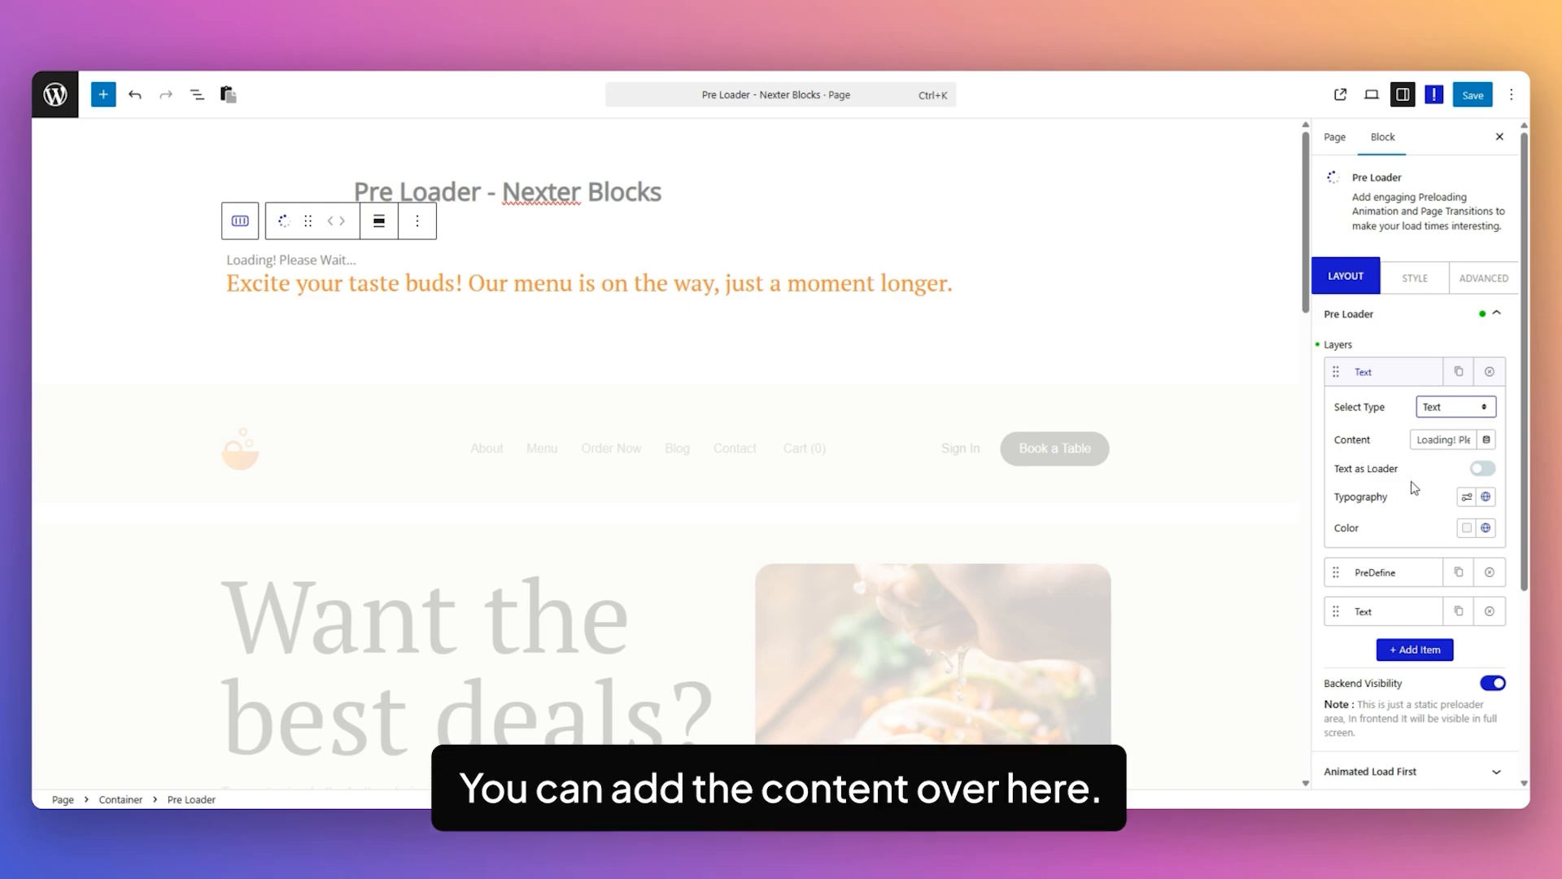
{"action": "left_click", "coordinate": [1466, 497]}
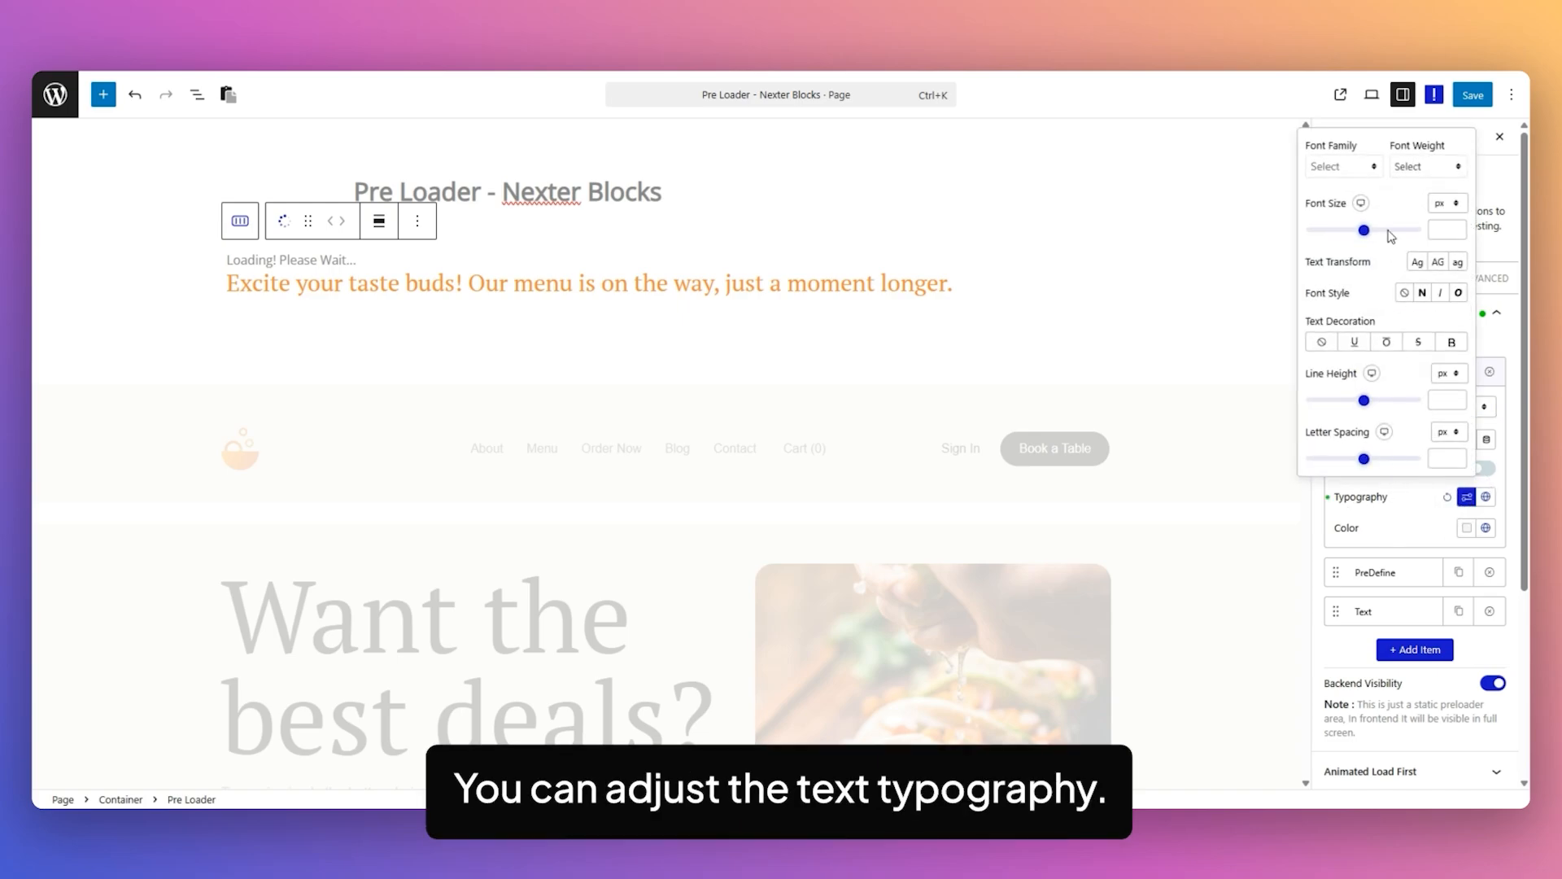
{"action": "left_click", "coordinate": [1486, 497]}
{"action": "left_click", "coordinate": [1395, 460]}
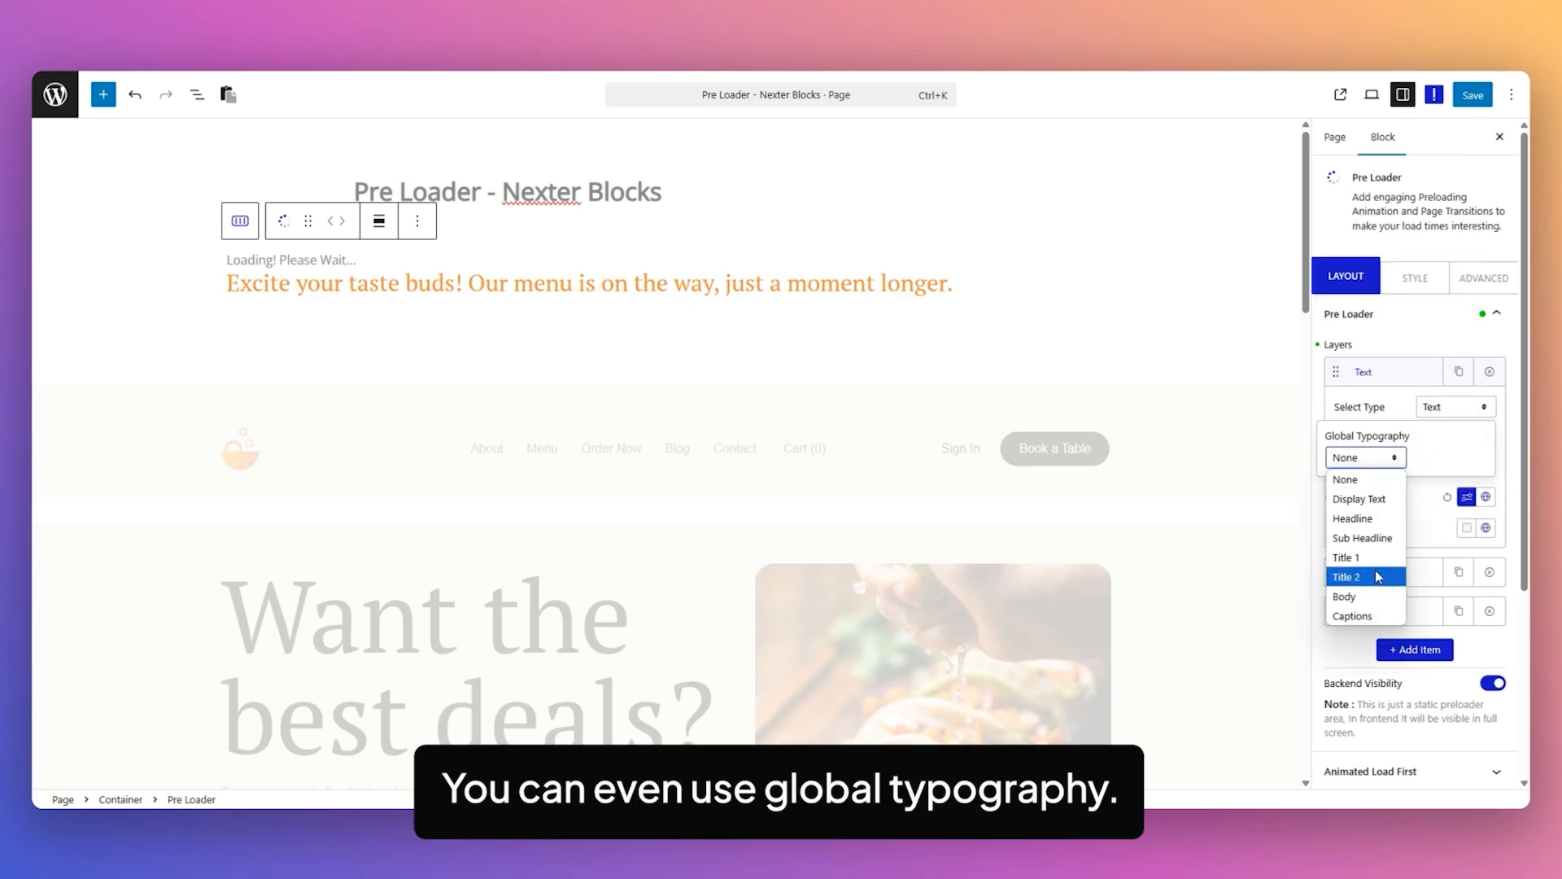
{"action": "left_click", "coordinate": [1418, 498]}
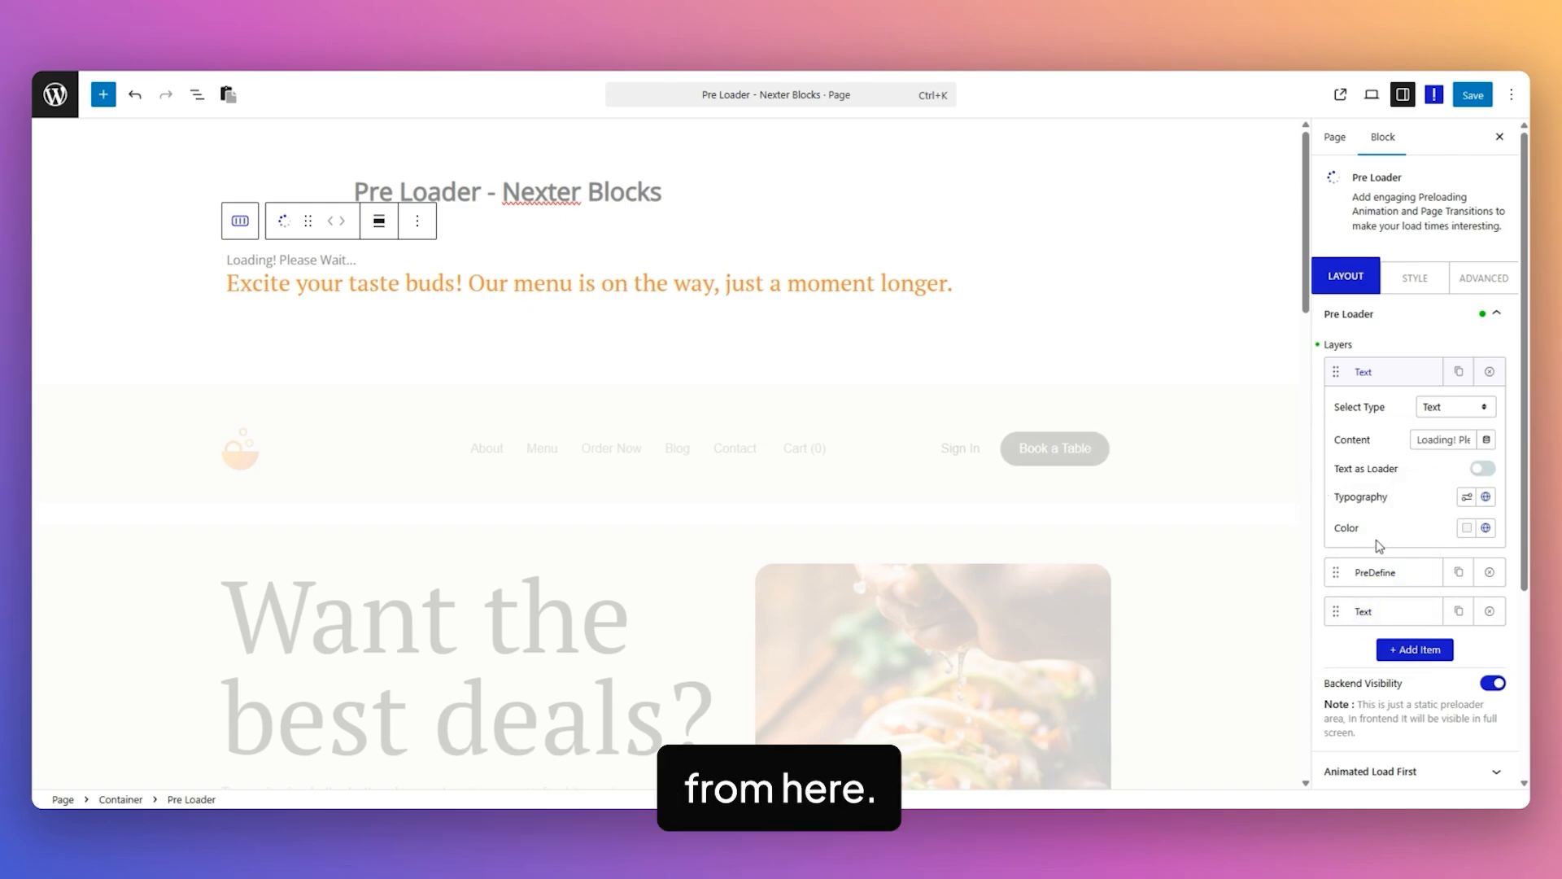
{"action": "left_click", "coordinate": [1483, 468]}
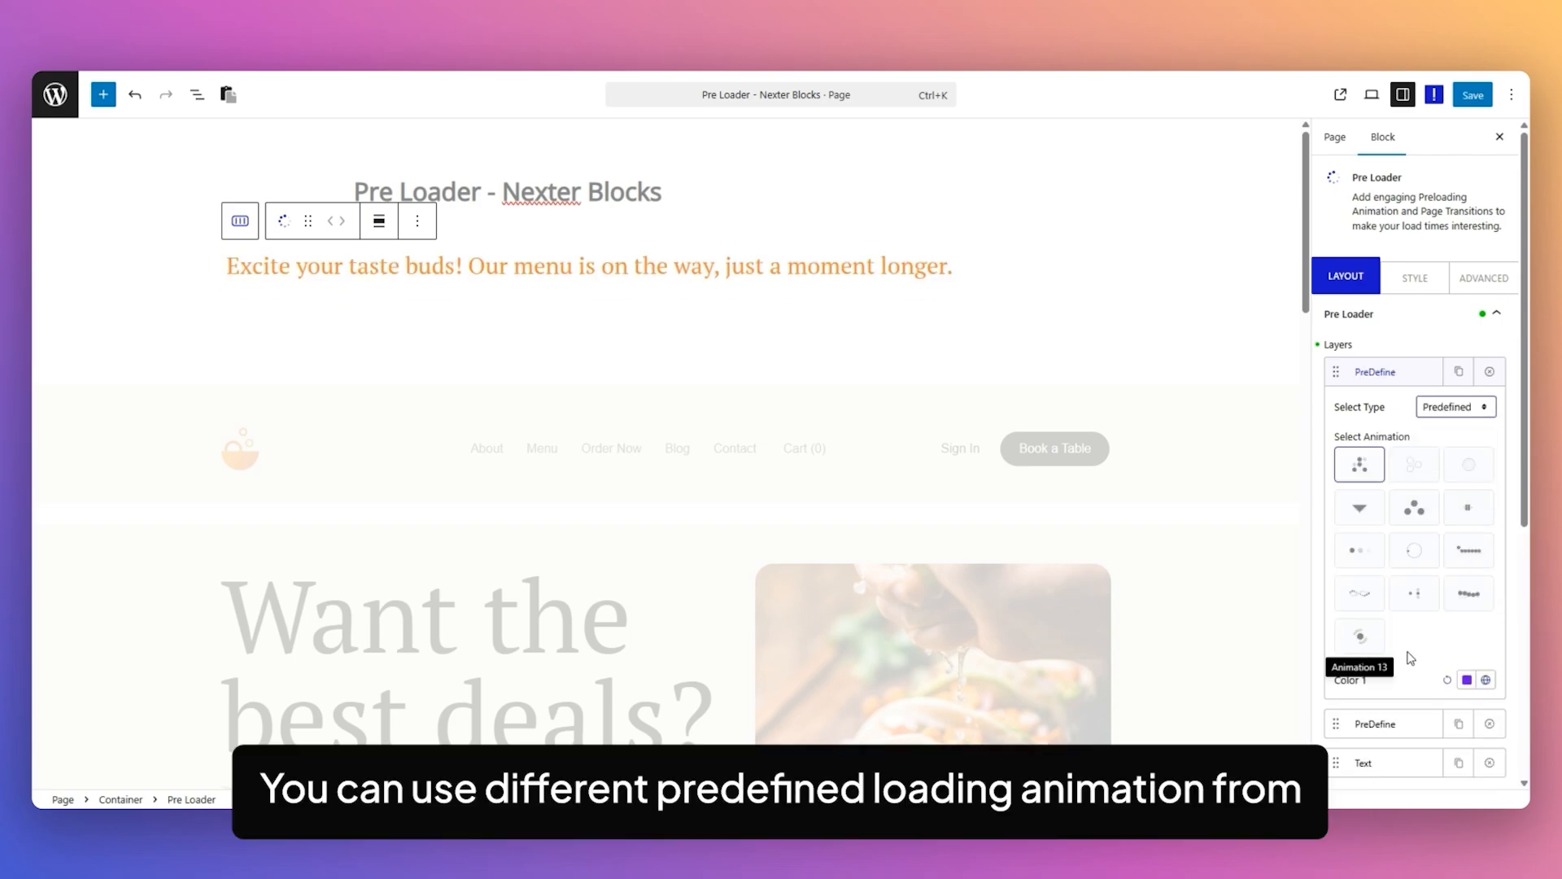
Try the ring-shaped predefined animation for the first layer, and the Lottie type with Loop Animation enabled.
{"action": "left_click", "coordinate": [1415, 550]}
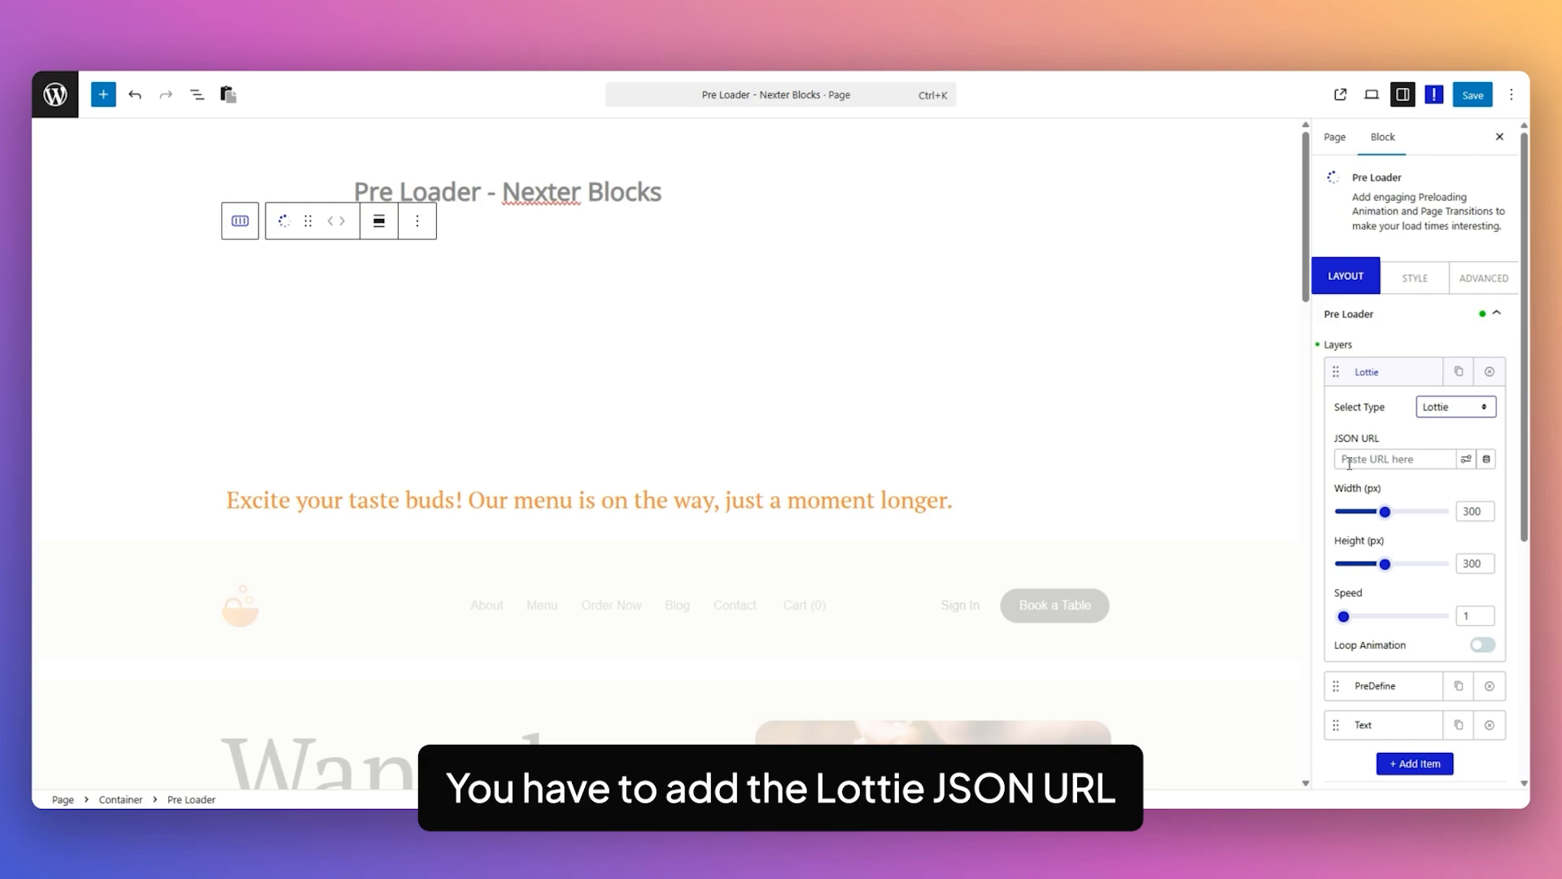
{"action": "left_click", "coordinate": [1426, 457]}
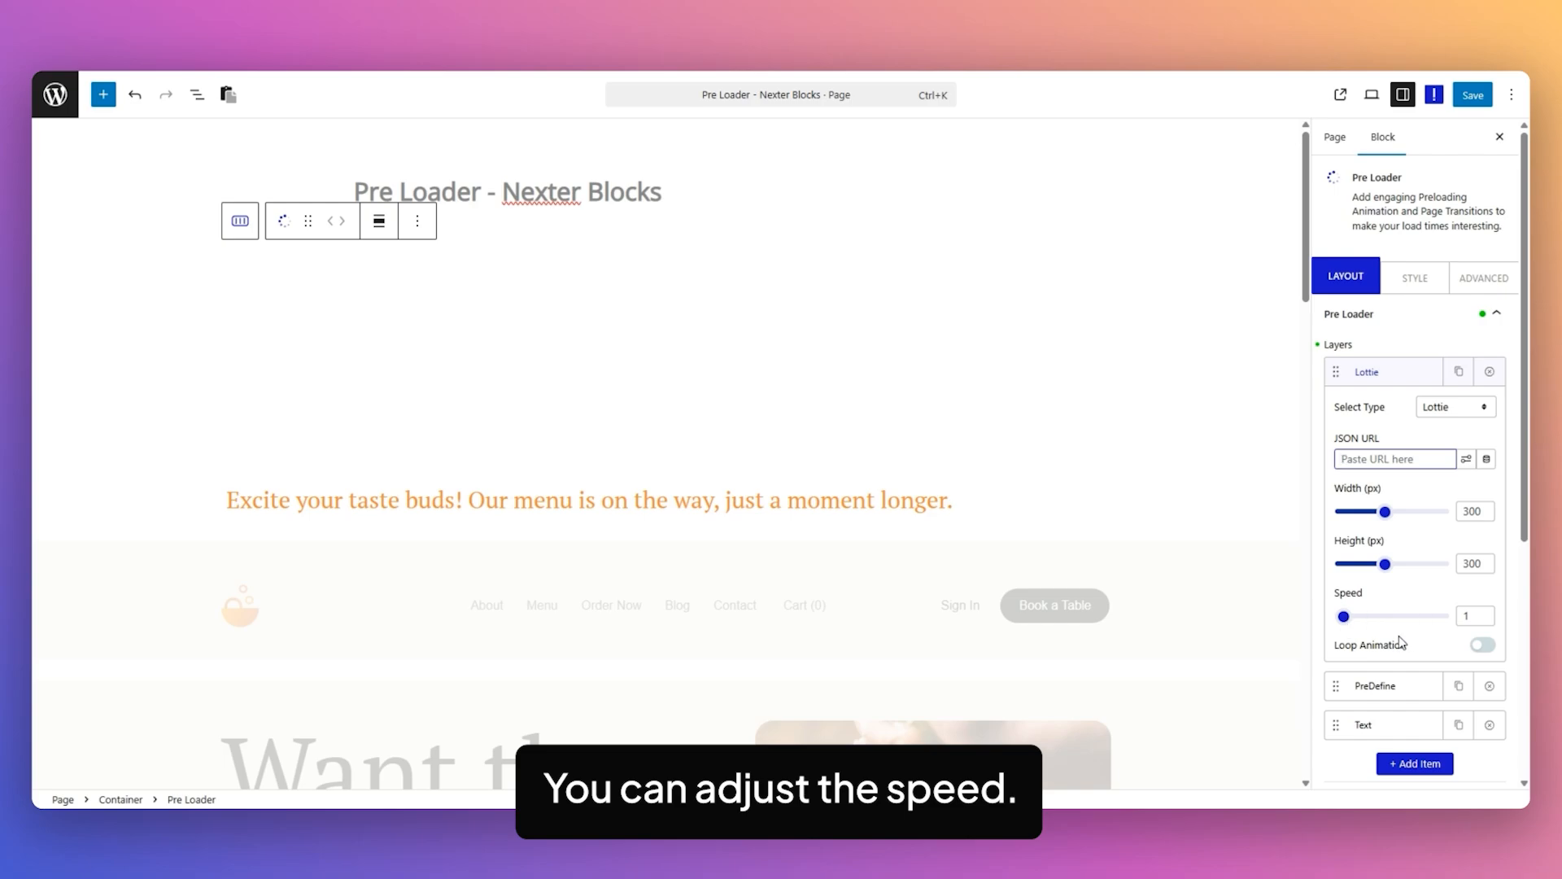
{"action": "left_click", "coordinate": [1483, 644]}
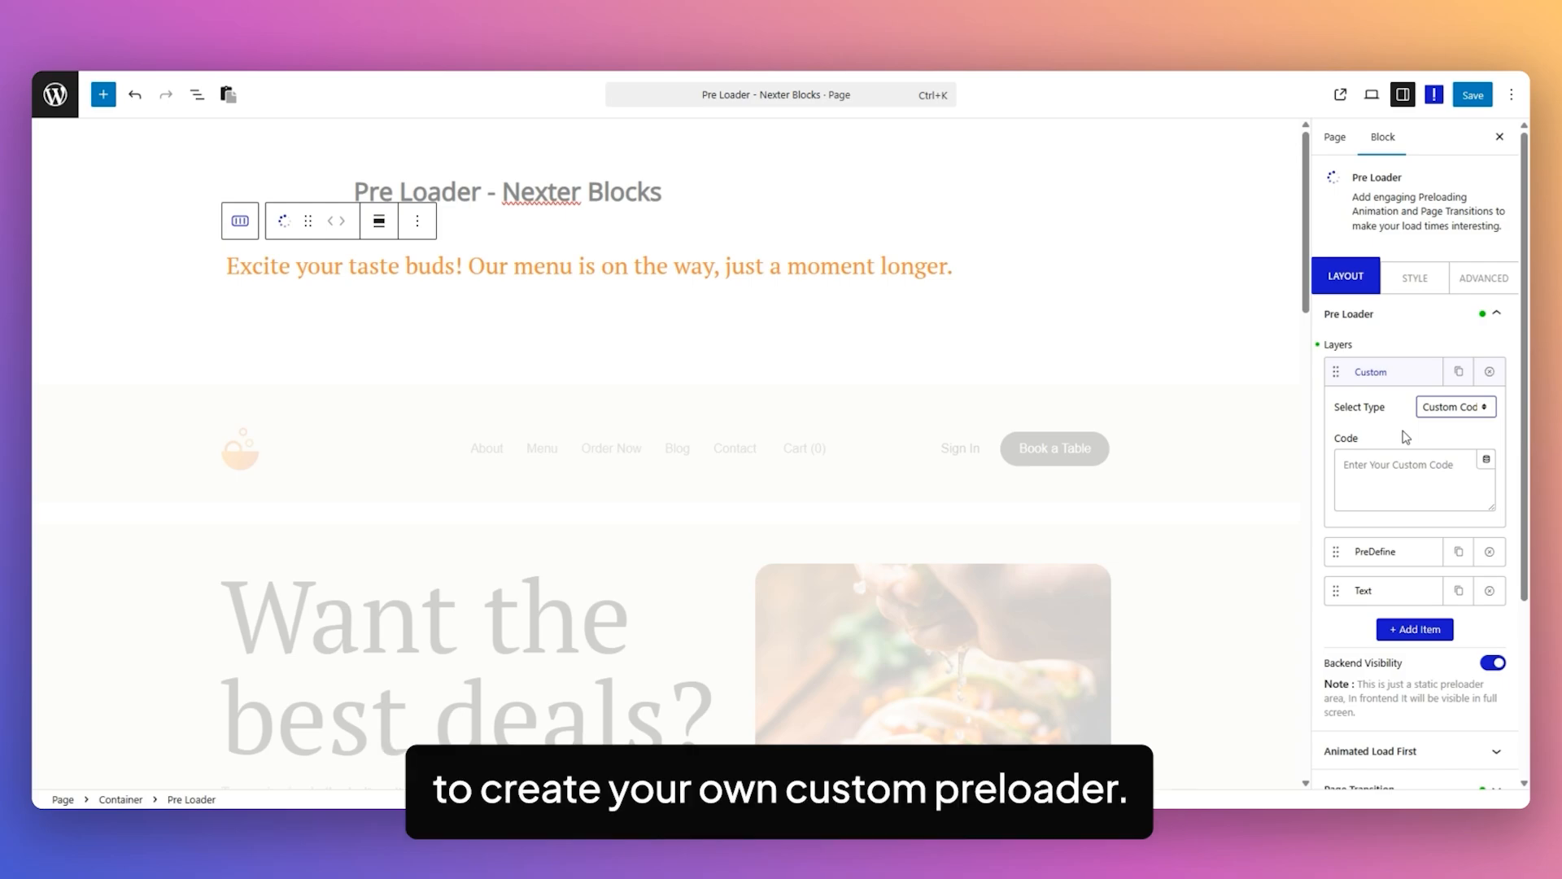
Switch the first layer's type to Custom Code and open its code field for editing.
{"action": "left_click", "coordinate": [1392, 469]}
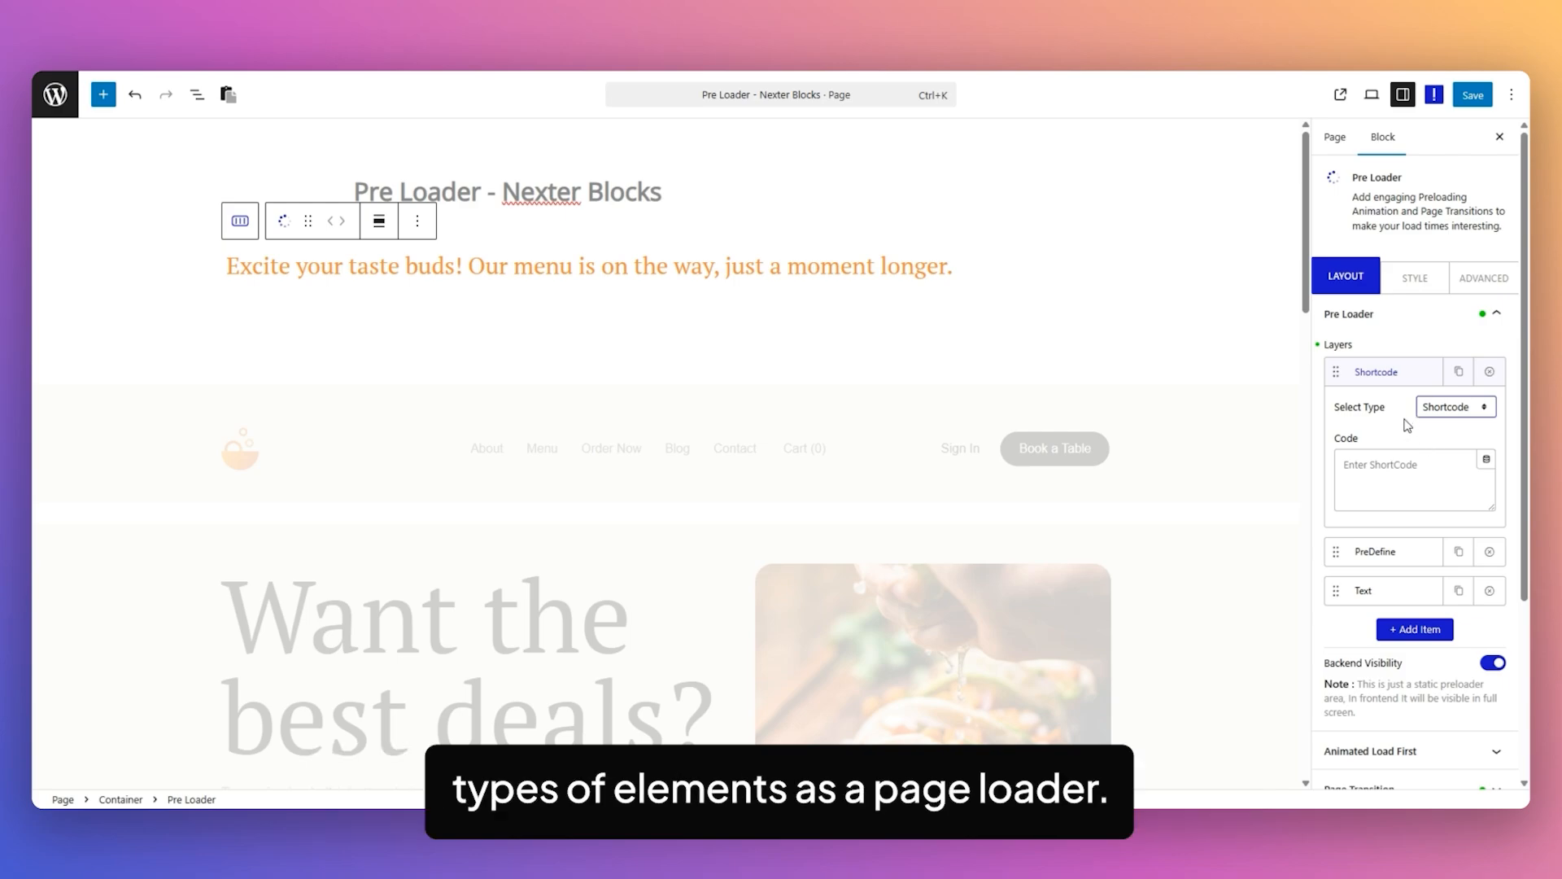
Open the first layer's shortcode field, and try the Progress type with several bar layouts and the circular one before returning to Layout 1.
{"action": "left_click", "coordinate": [1413, 461]}
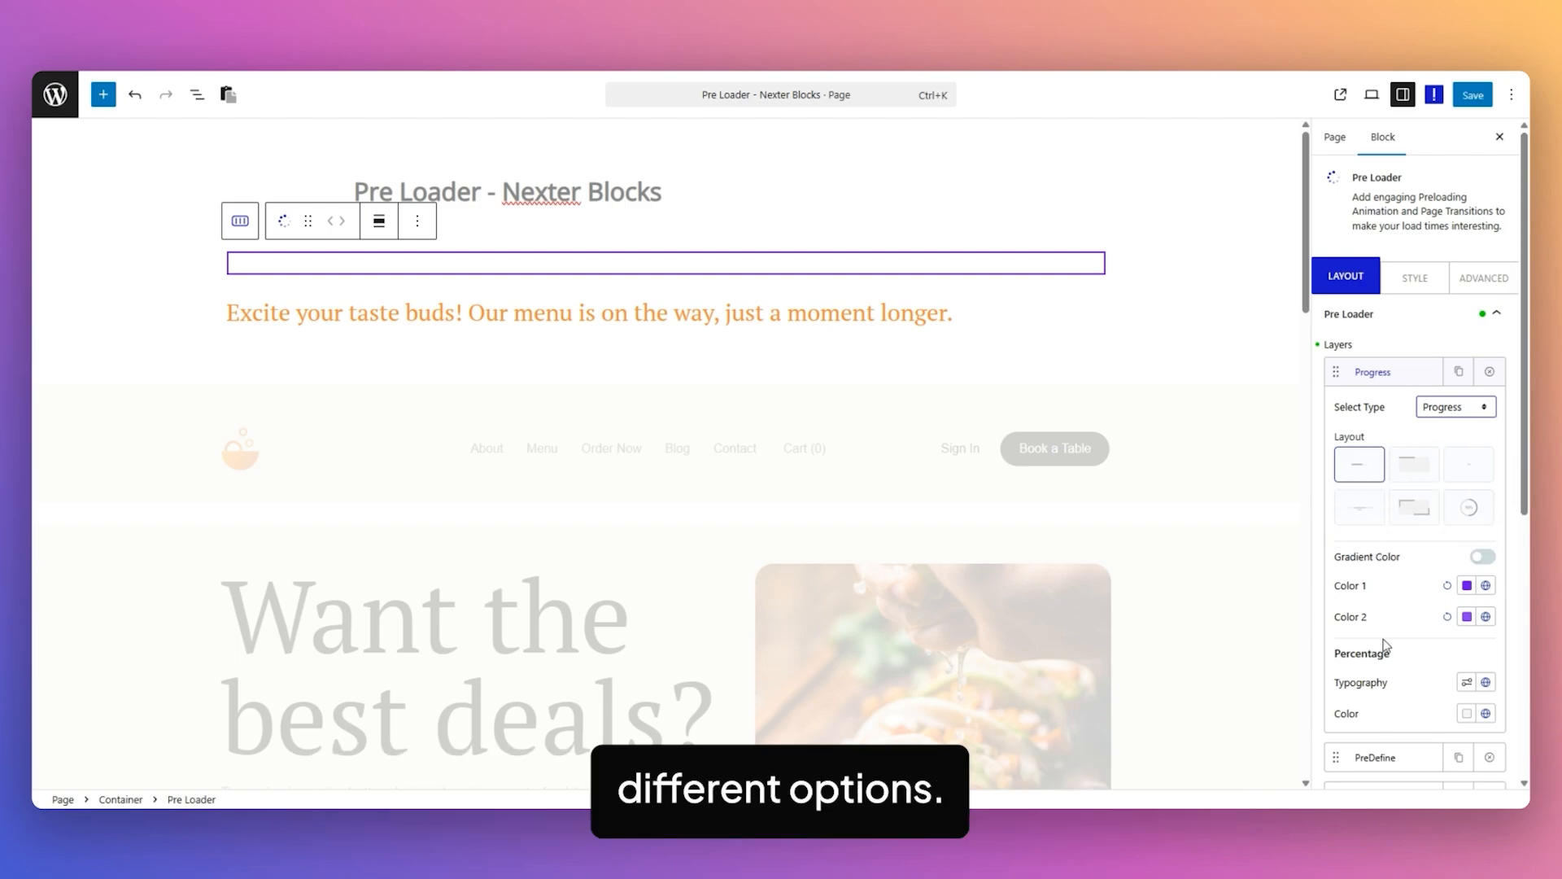
{"action": "left_click", "coordinate": [1469, 464]}
{"action": "left_click", "coordinate": [1373, 513]}
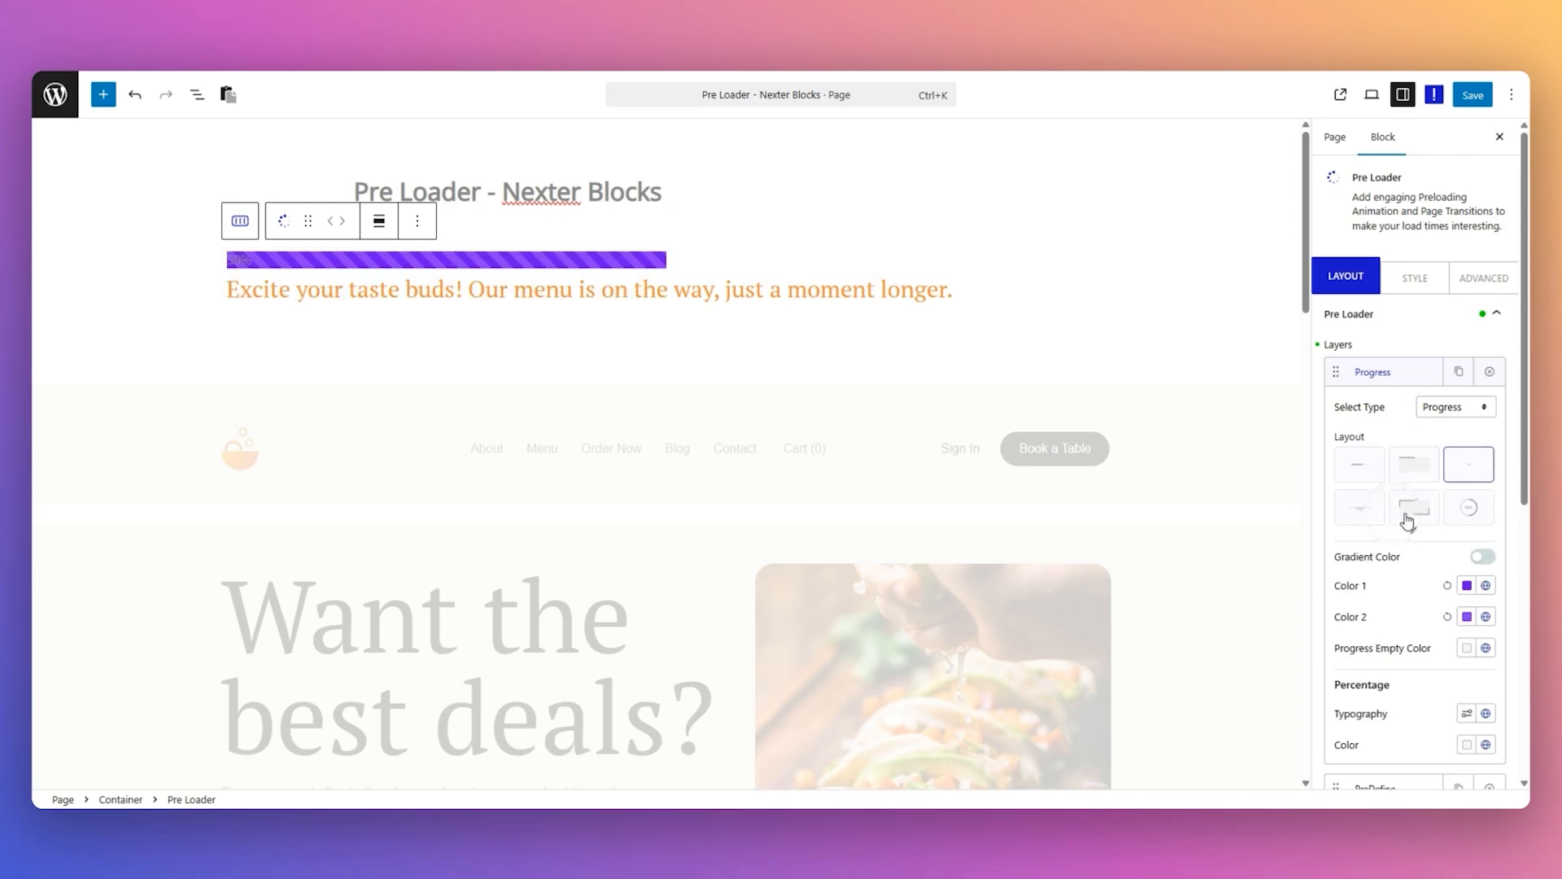
{"action": "left_click", "coordinate": [1415, 508]}
{"action": "left_click", "coordinate": [1469, 511]}
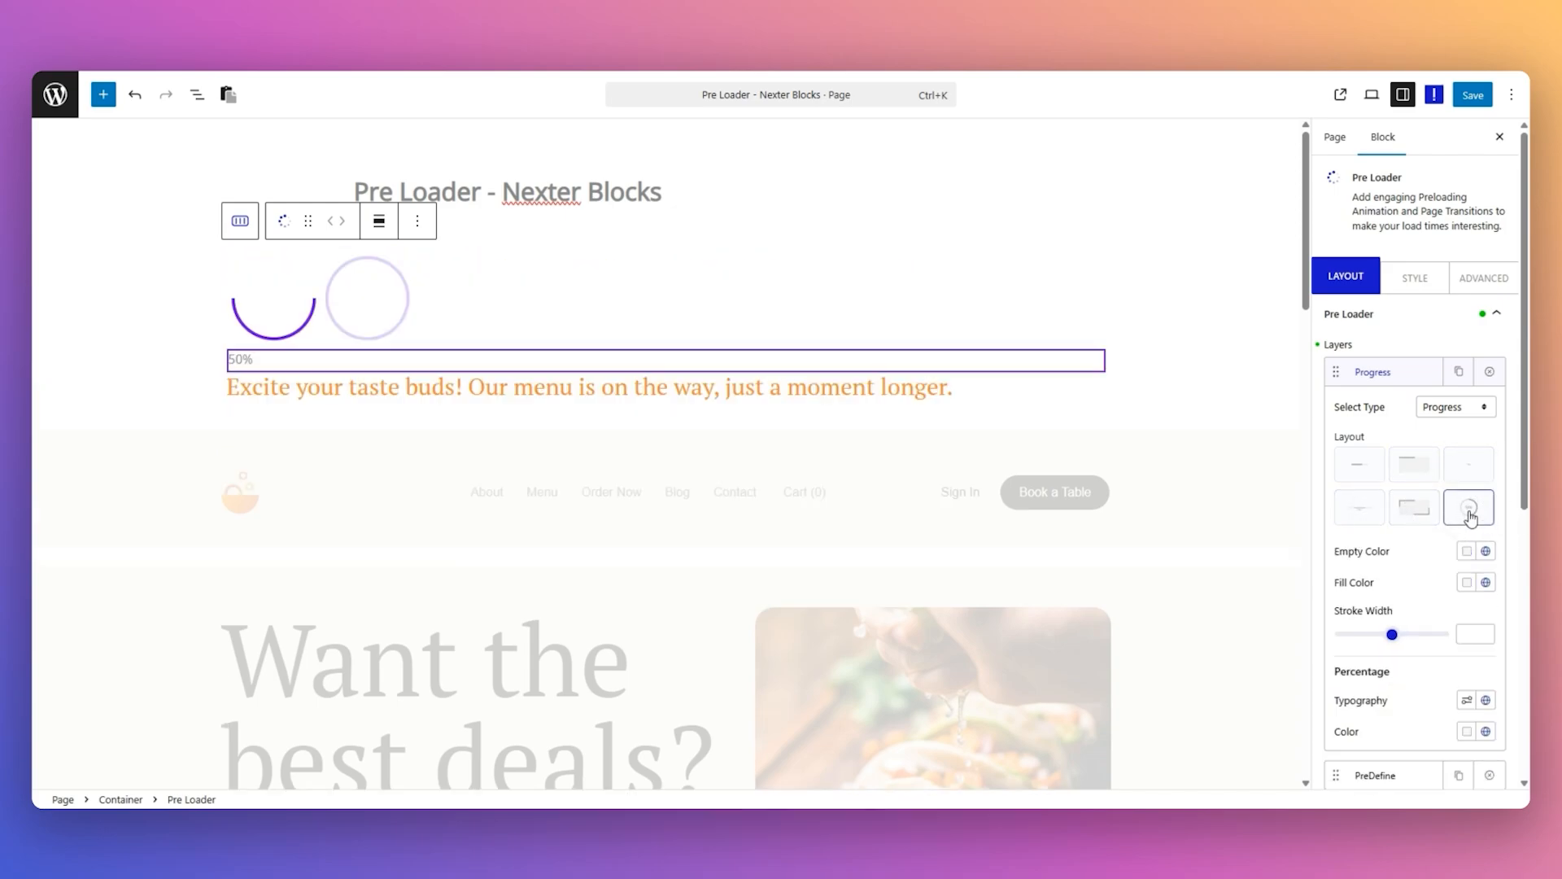
{"action": "left_click", "coordinate": [1359, 464]}
Set the first Pre Loader layer's type back to Image and collapse that layer's settings.
{"action": "left_click", "coordinate": [1453, 407]}
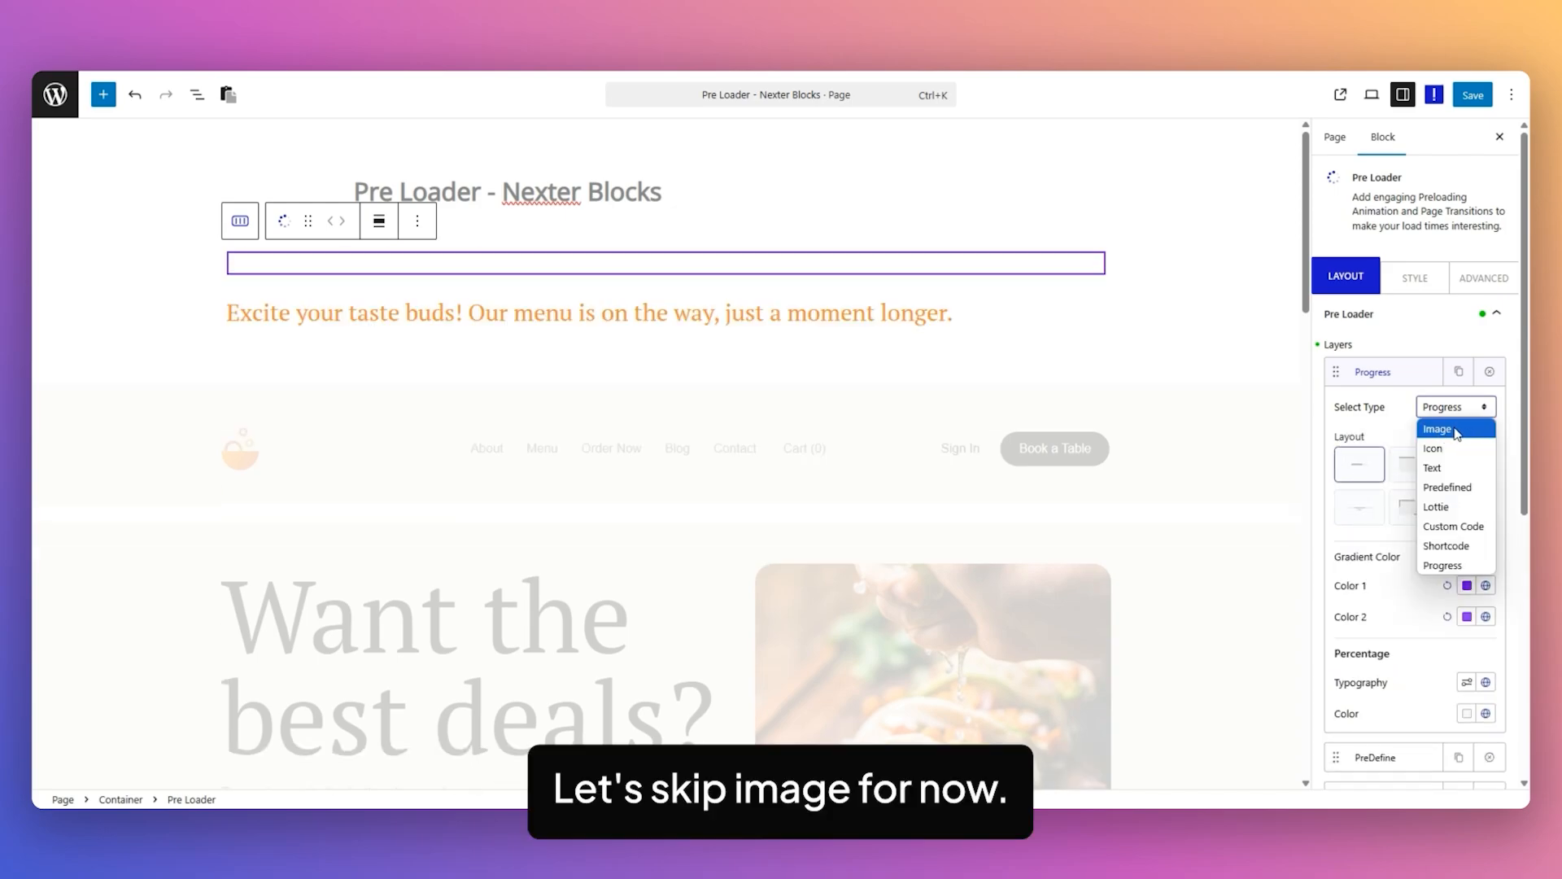
{"action": "left_click", "coordinate": [1454, 431]}
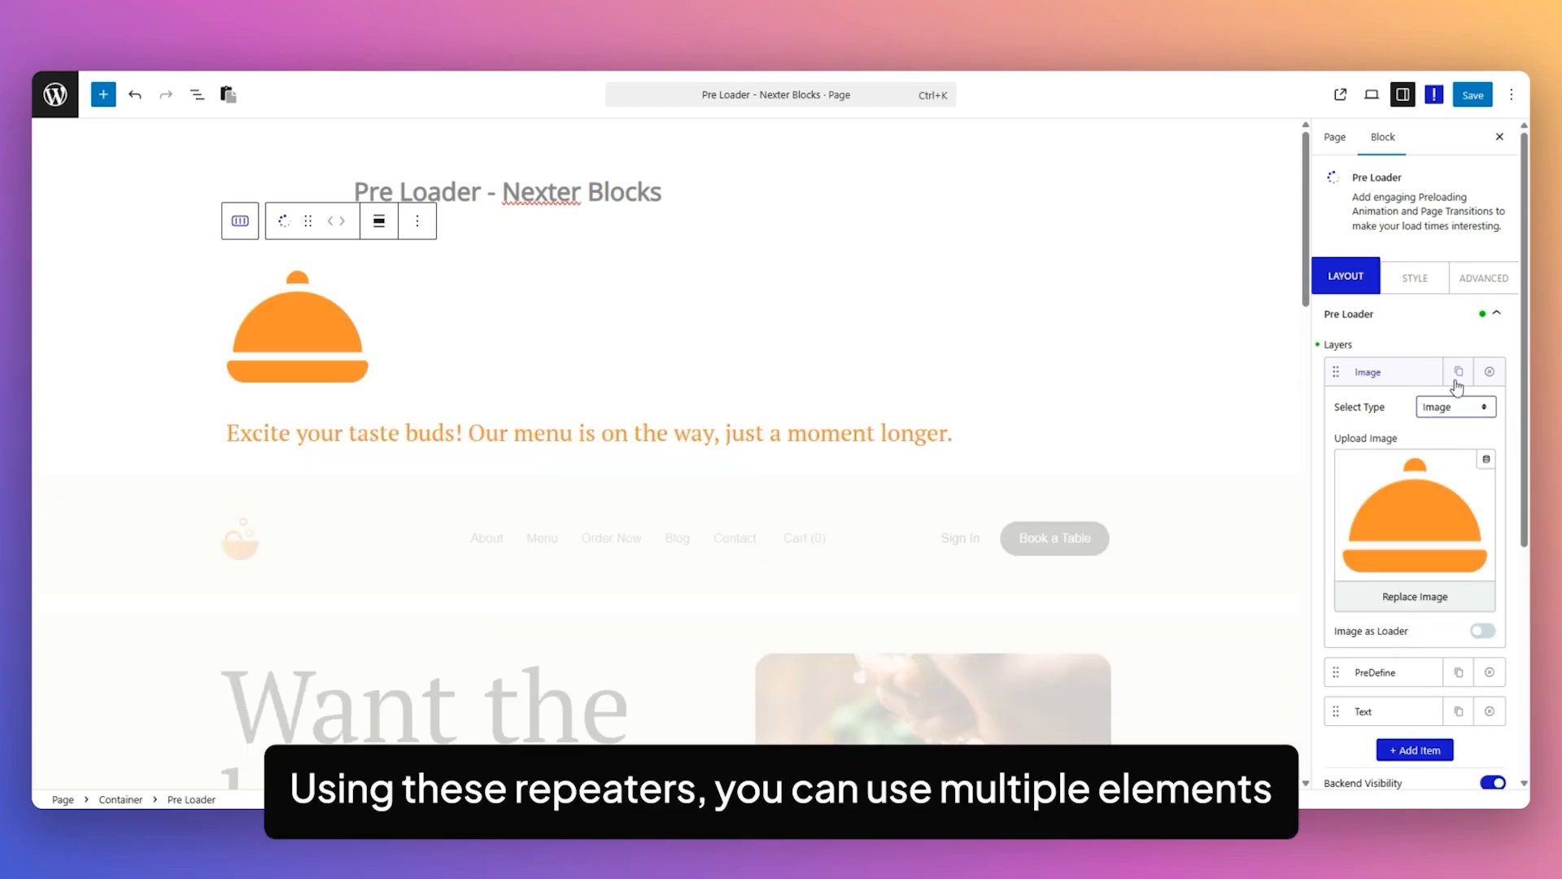
{"action": "left_click", "coordinate": [1402, 376]}
Review the settings of the PreDefine and Text layers, and try the Backend Visibility option.
{"action": "left_click", "coordinate": [1384, 410]}
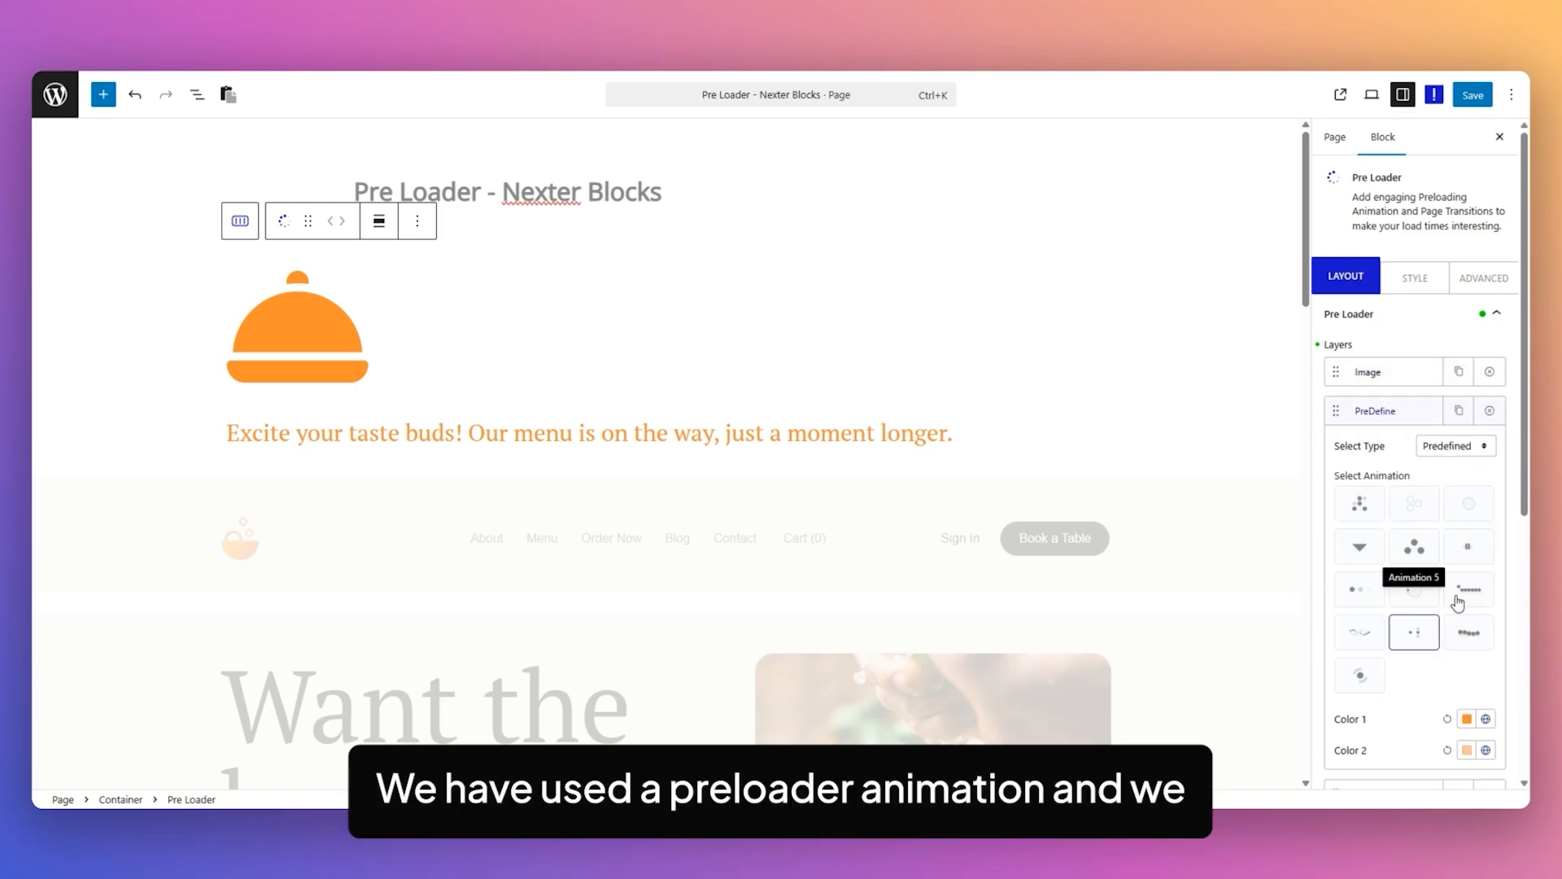
{"action": "left_click", "coordinate": [1408, 411]}
{"action": "left_click", "coordinate": [1390, 451]}
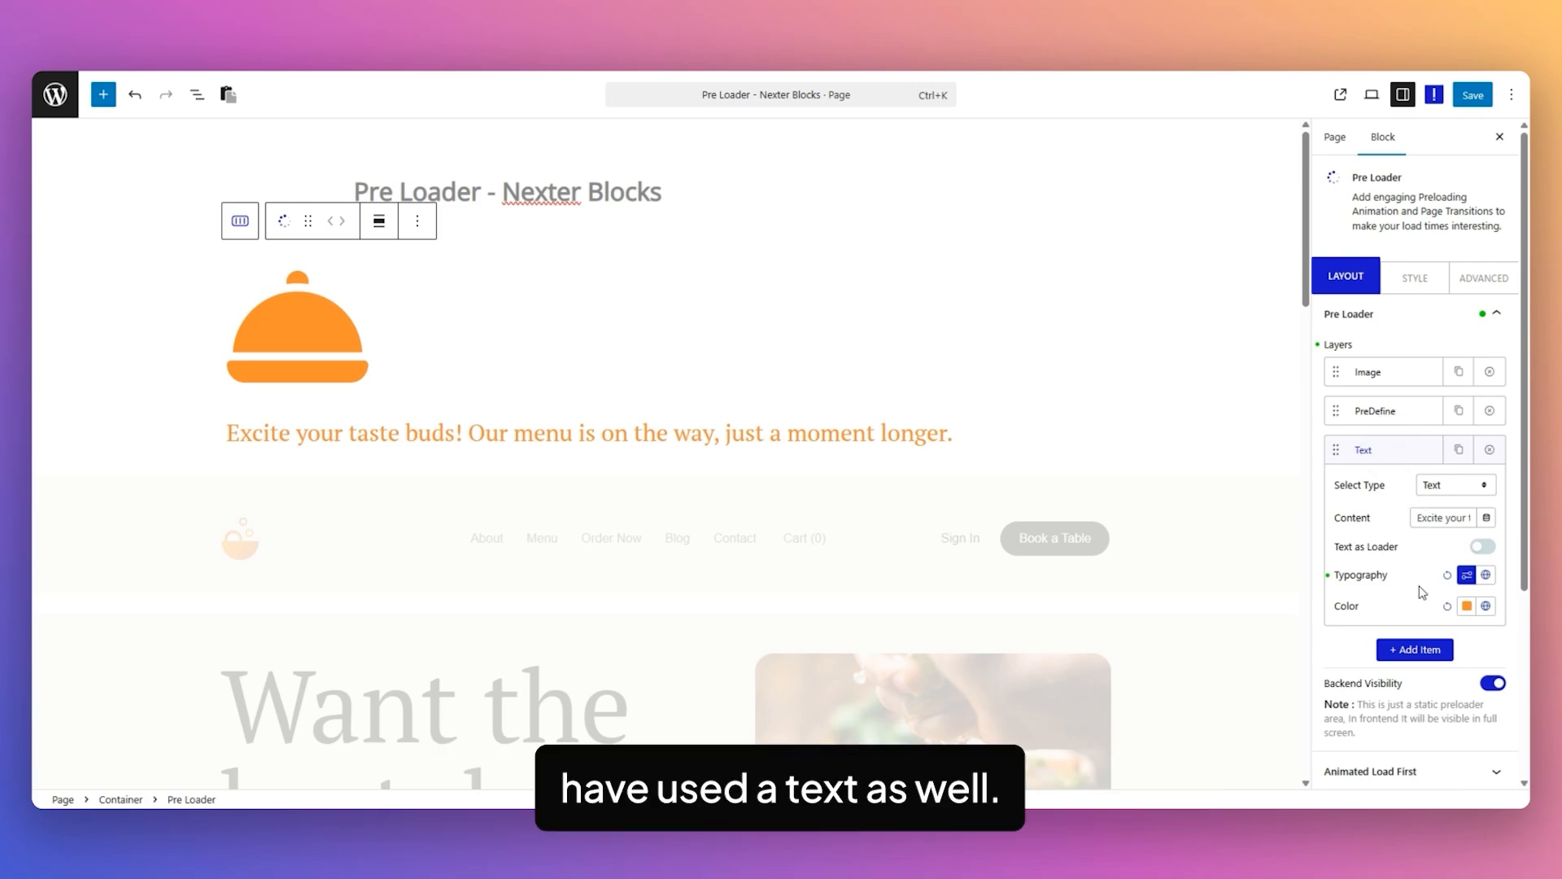
{"action": "left_click", "coordinate": [1391, 450]}
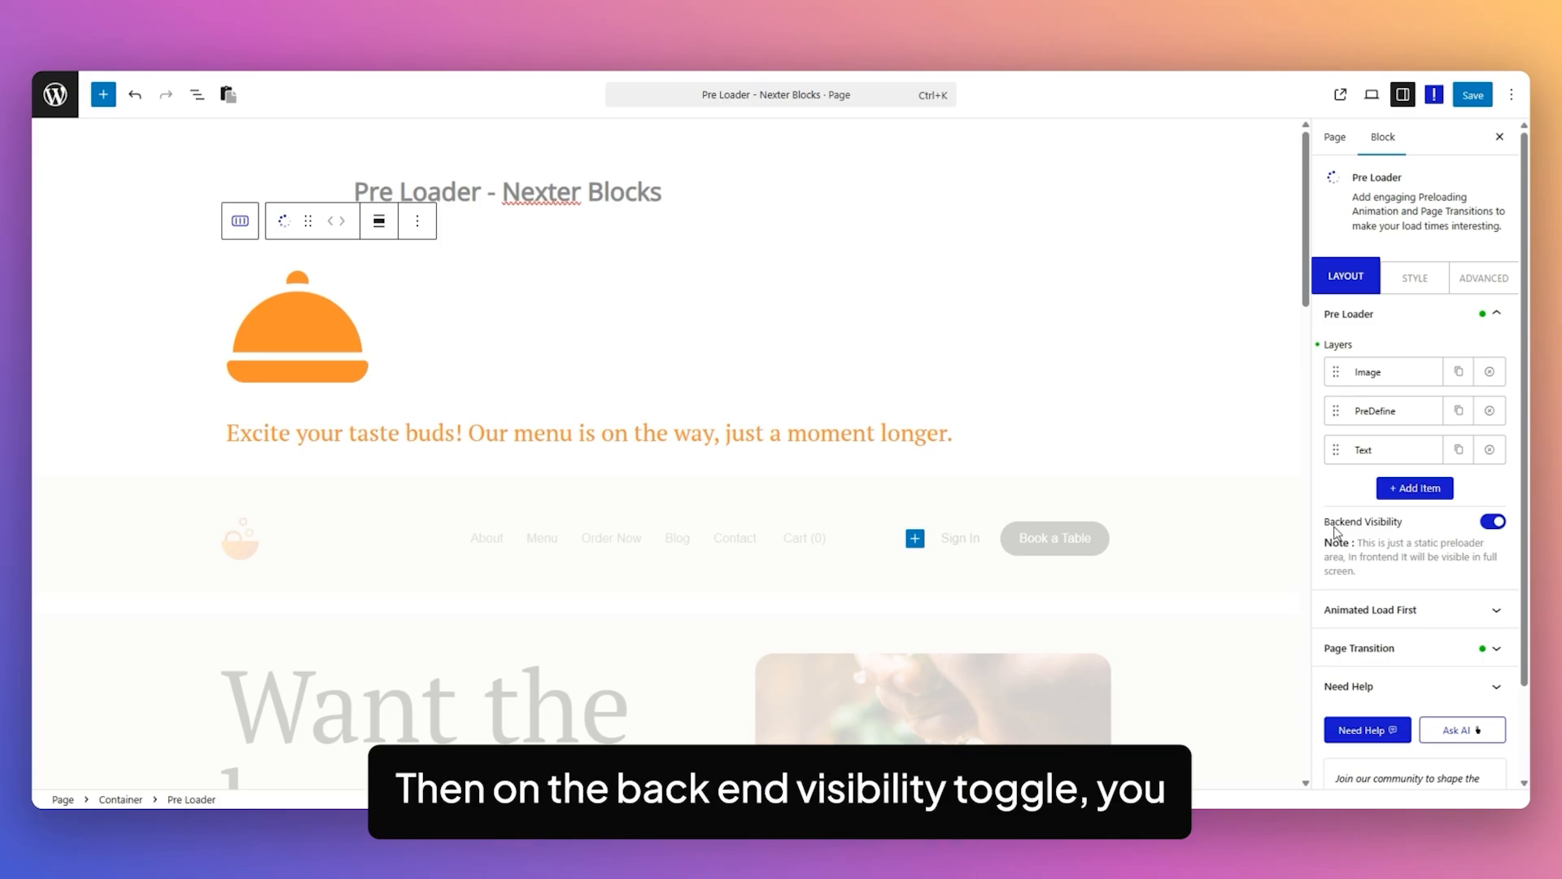
{"action": "left_click", "coordinate": [1494, 523]}
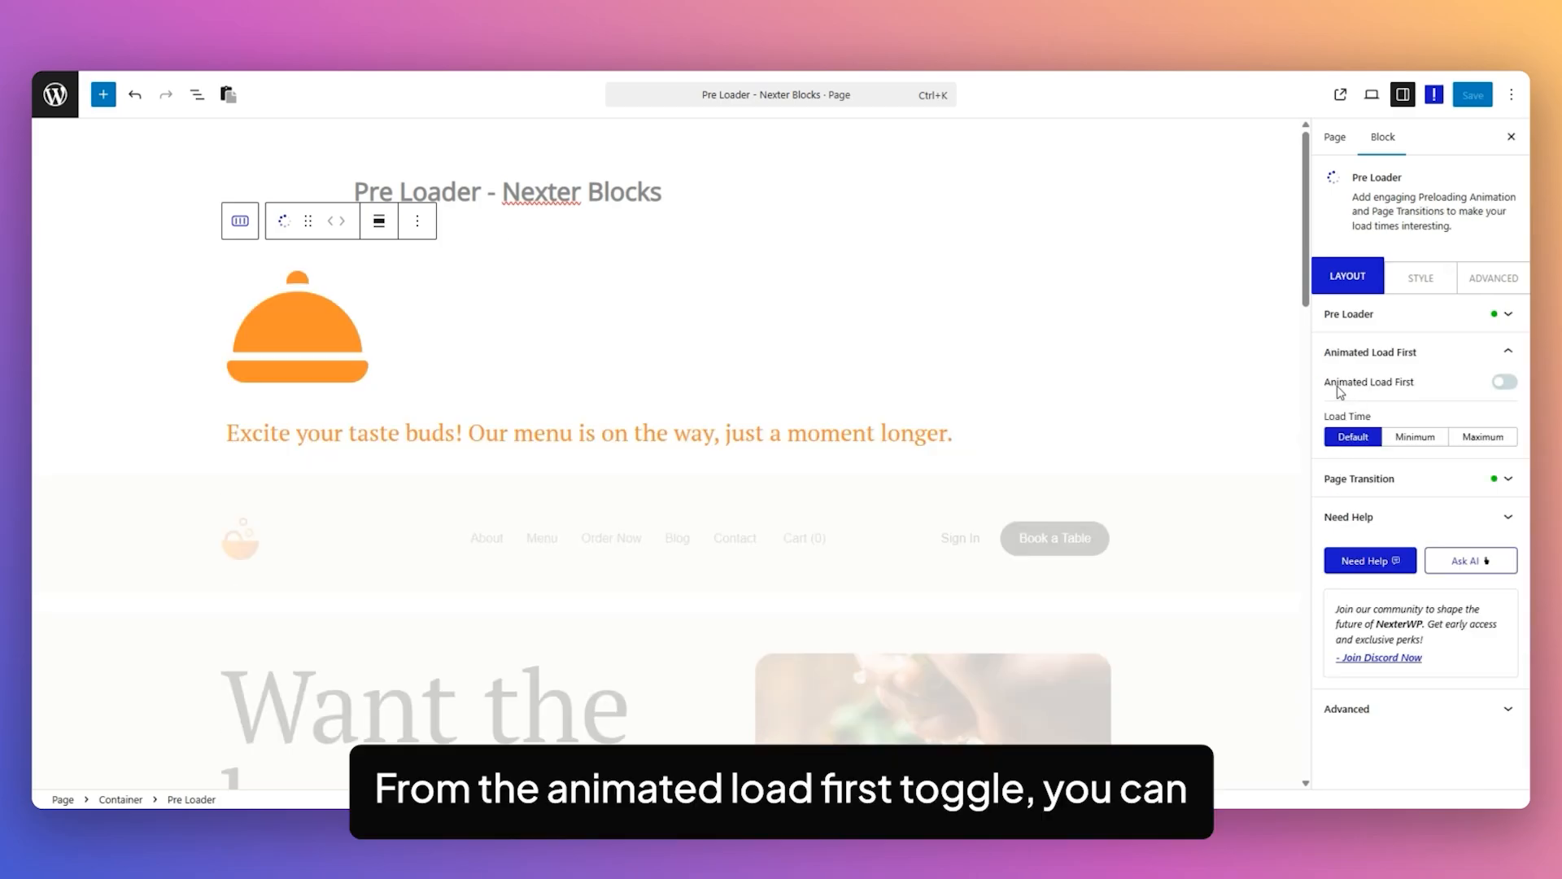
Enable Animated Load First, set Exclude to Custom and open the exclude classes field for editing.
{"action": "left_click", "coordinate": [1504, 382]}
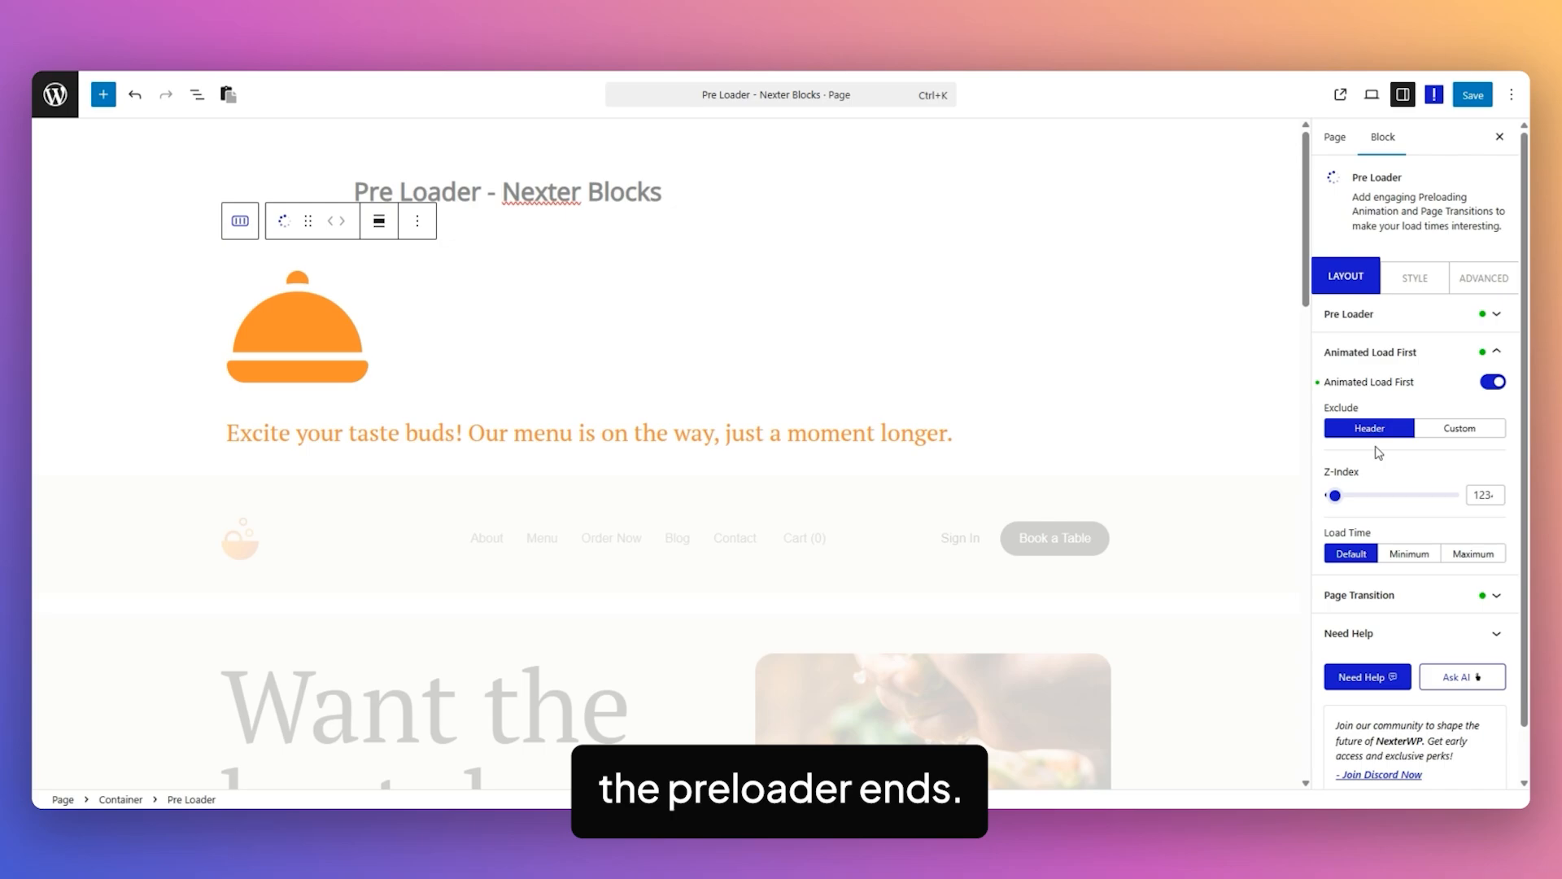
{"action": "left_click", "coordinate": [1459, 430]}
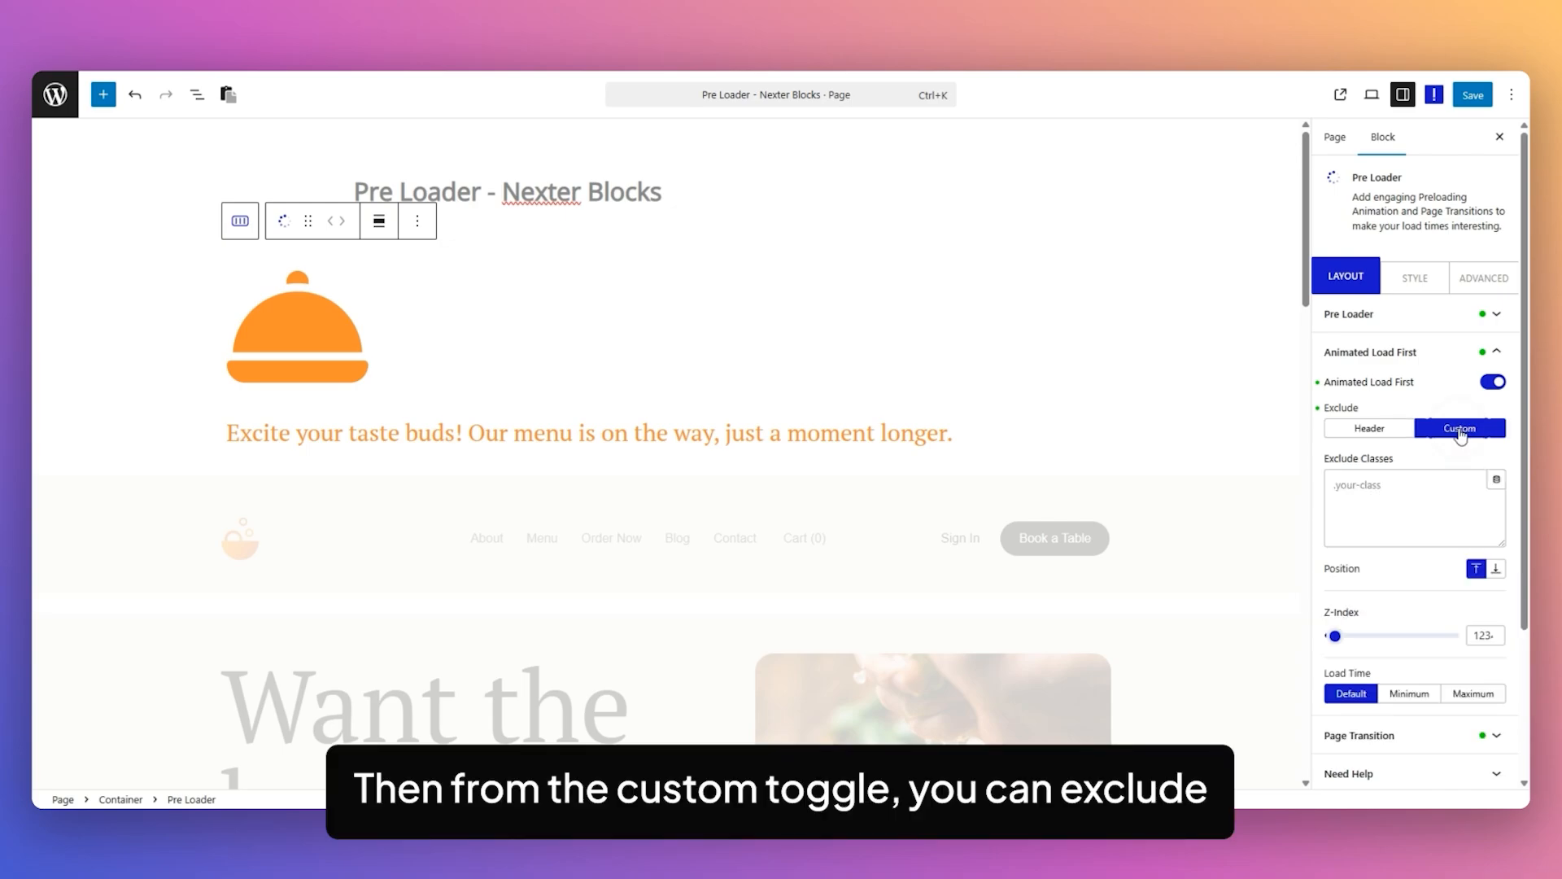
{"action": "left_click", "coordinate": [1390, 488]}
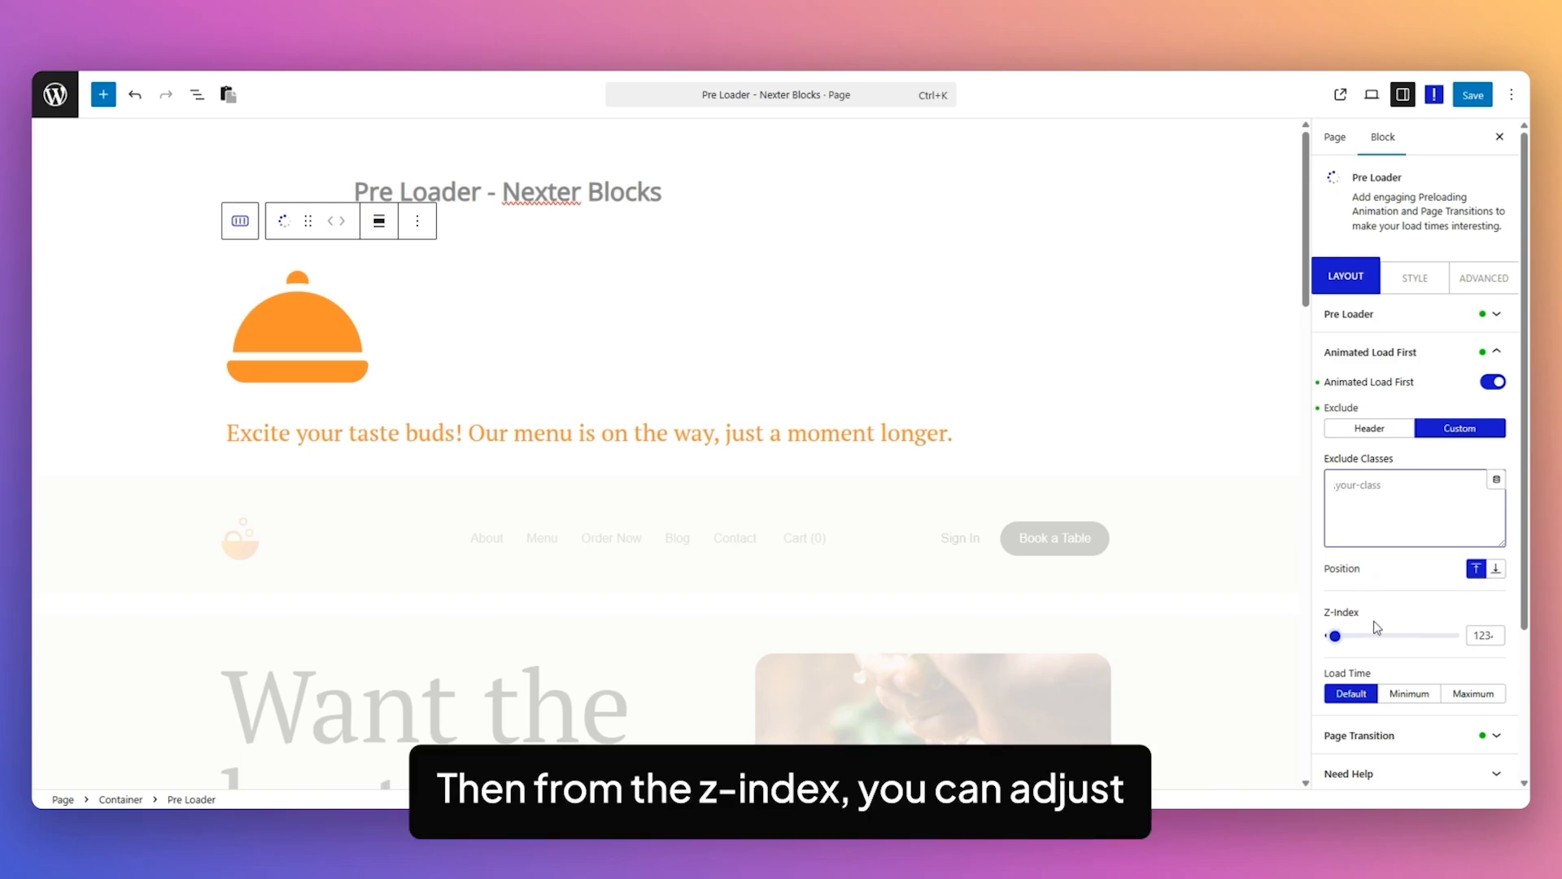
Try the Minimum load time for the preloader, and set Load Time to Maximum.
{"action": "scroll", "coordinate": [1446, 484], "scroll_direction": "down", "scroll_amount": 3}
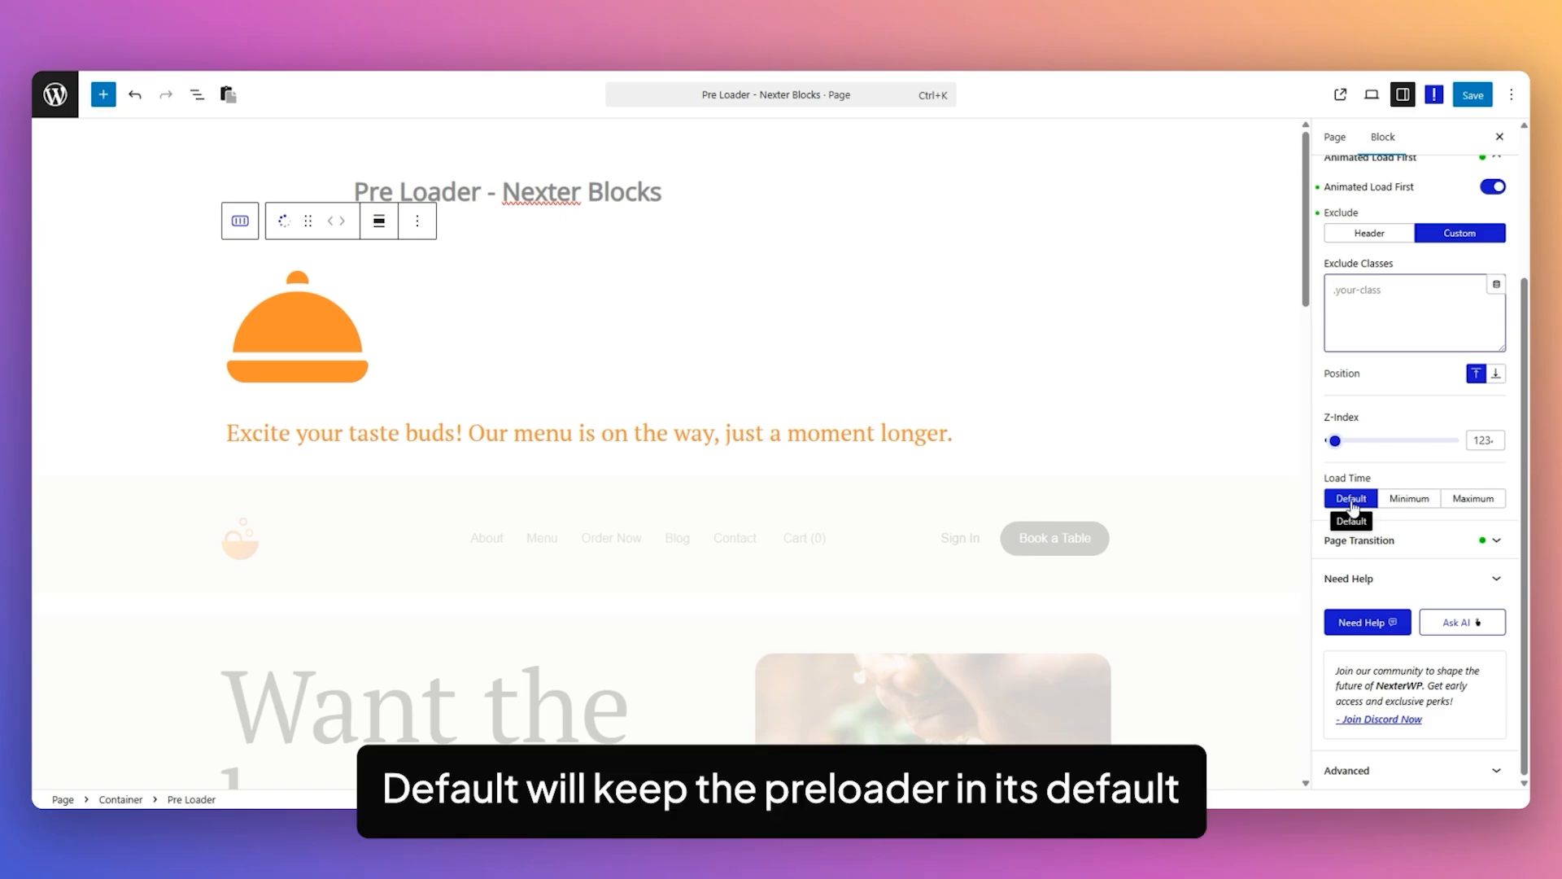
{"action": "left_click", "coordinate": [1408, 500]}
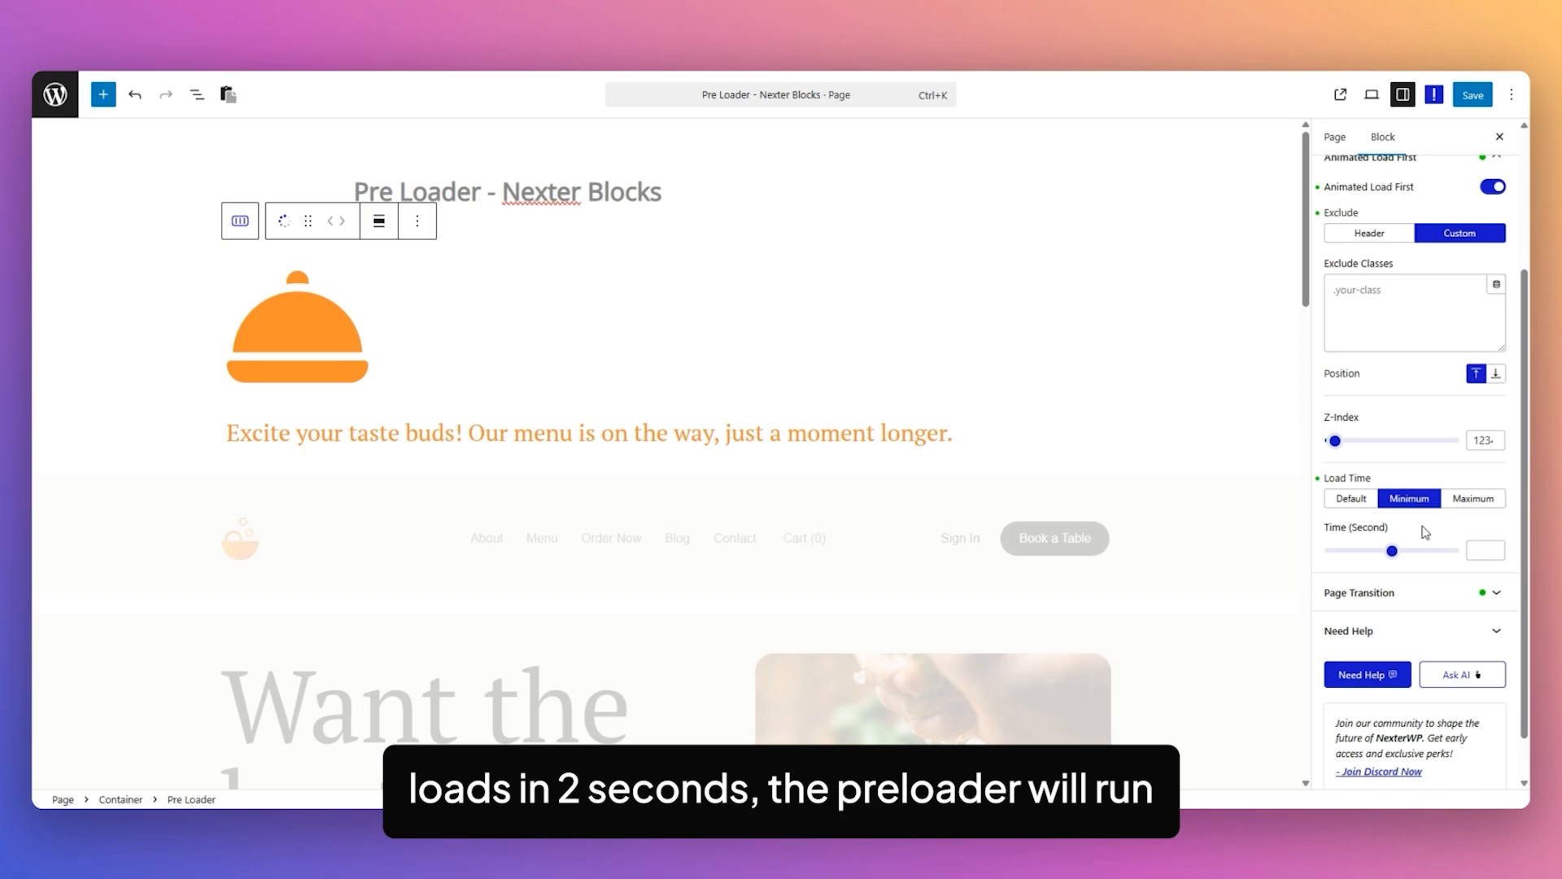
{"action": "left_click", "coordinate": [1470, 502]}
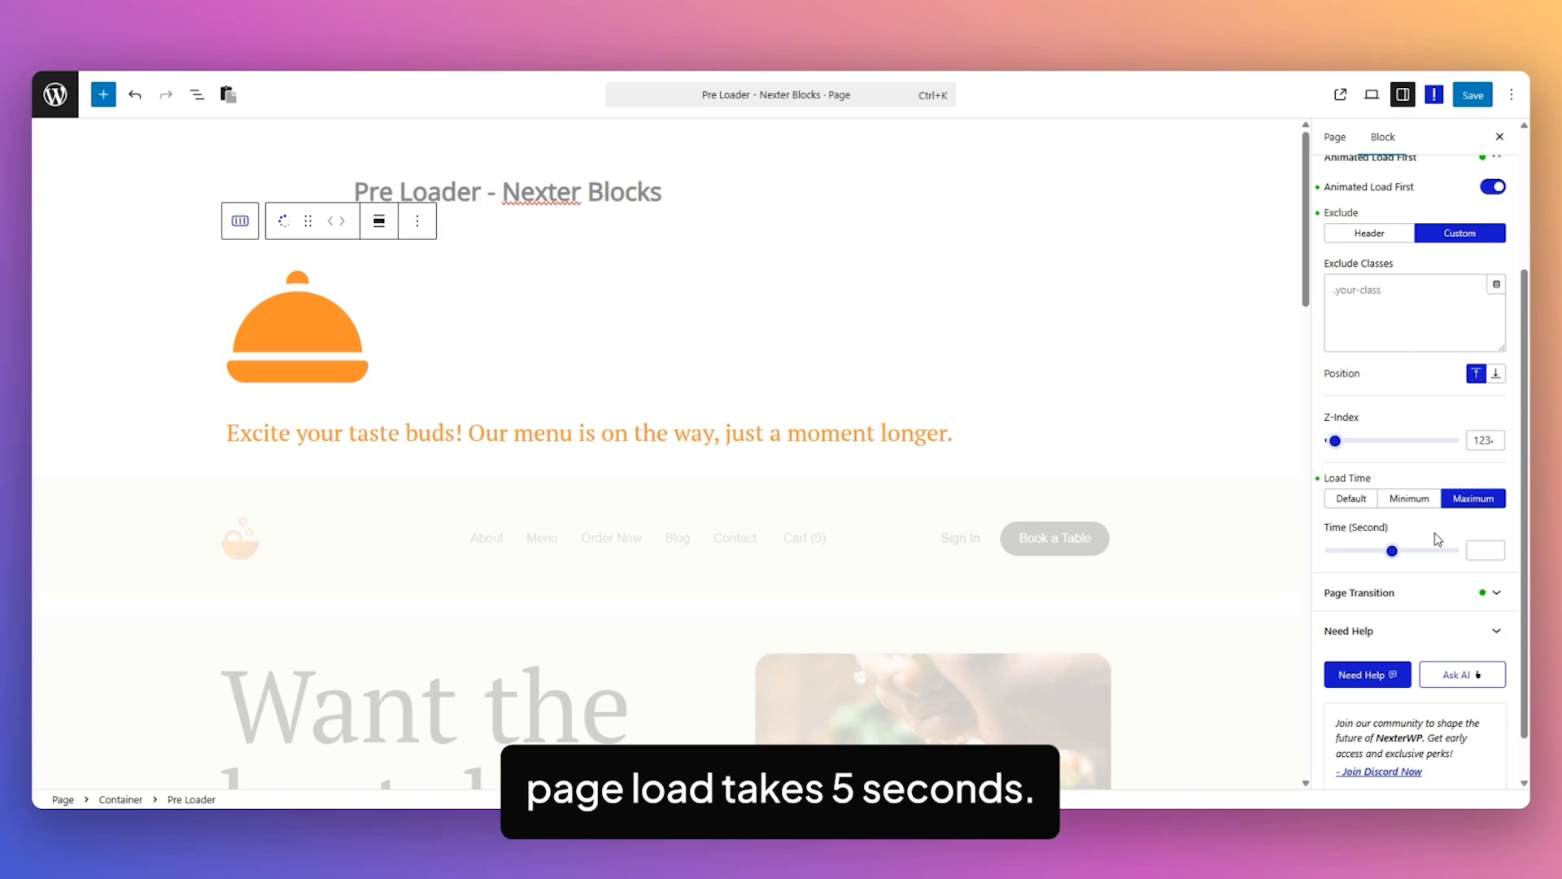
Try the Fade, Simple and Duo Move page transitions, and return the transition to Slide.
{"action": "left_click", "coordinate": [1384, 593]}
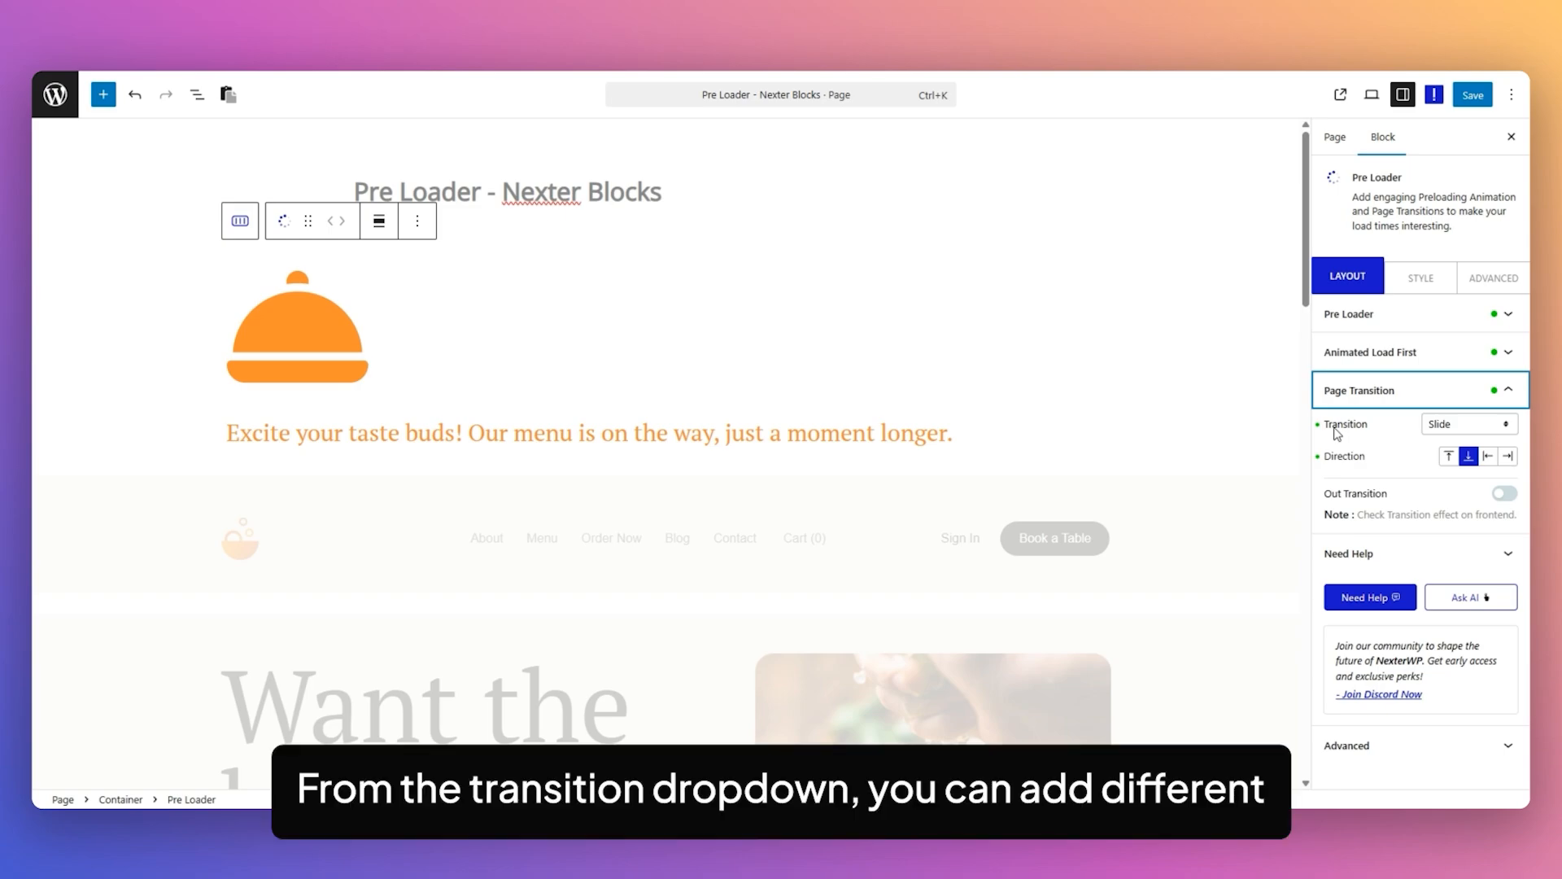
{"action": "left_click", "coordinate": [1471, 428]}
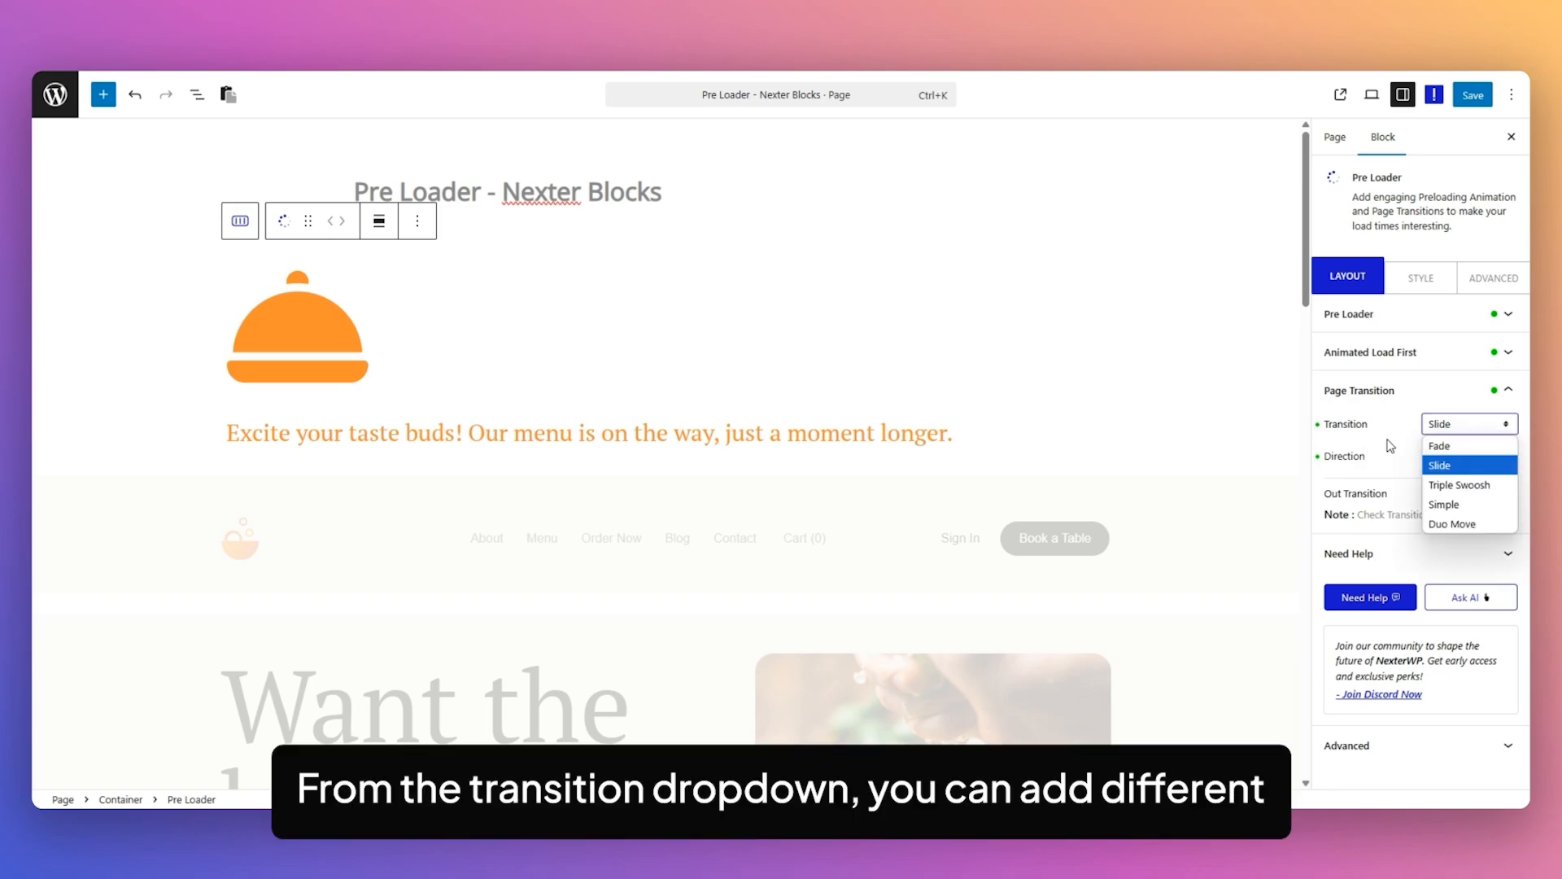
{"action": "left_click", "coordinate": [1471, 444]}
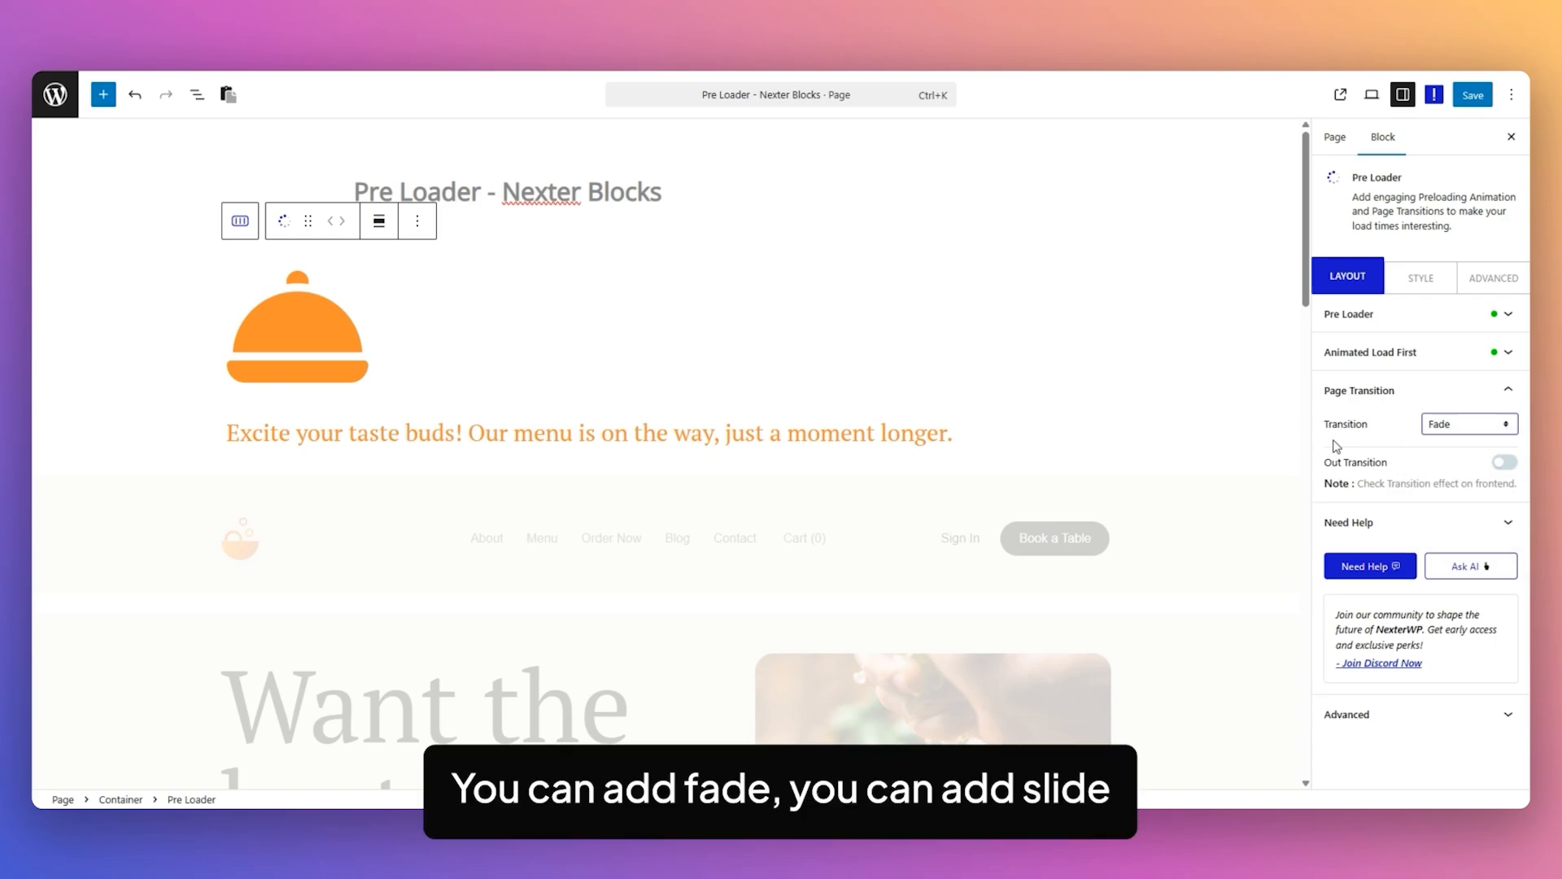
{"action": "left_click", "coordinate": [1471, 426]}
{"action": "left_click", "coordinate": [1467, 459]}
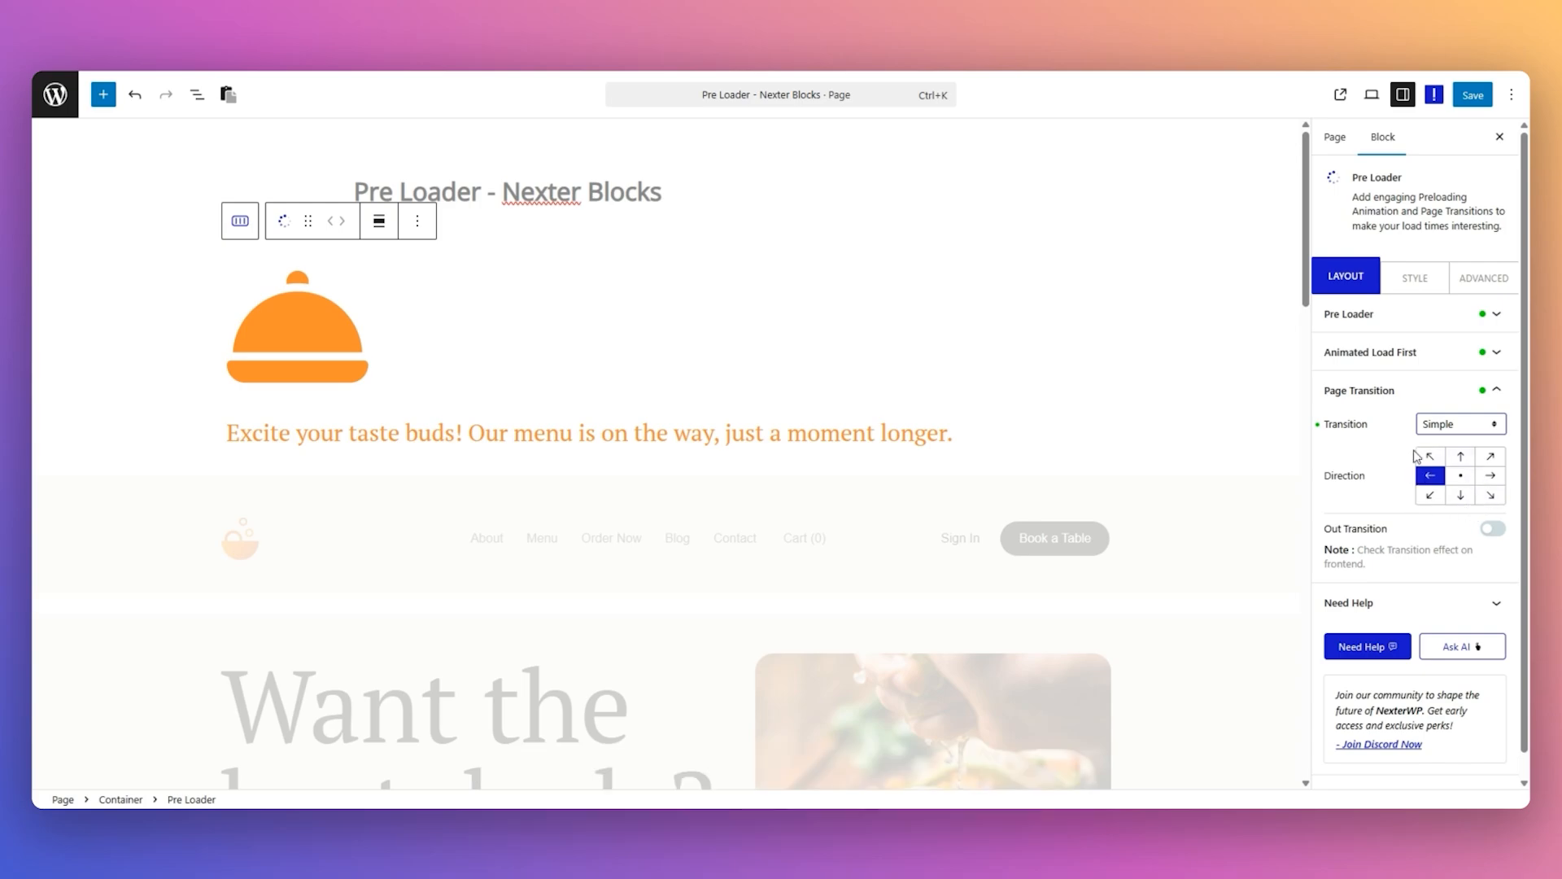
{"action": "left_click", "coordinate": [1492, 427]}
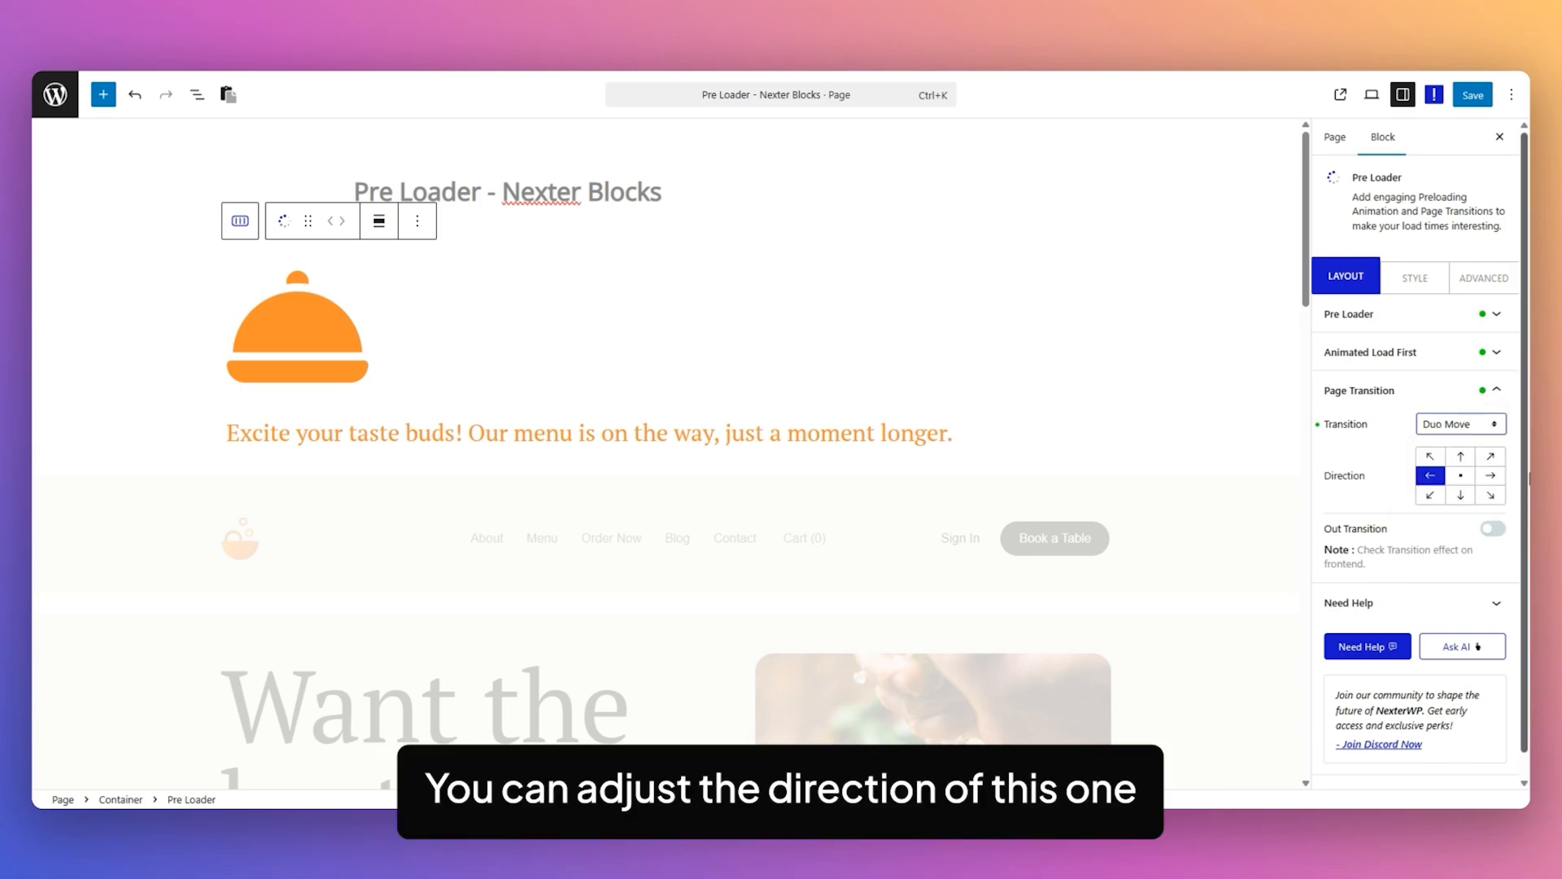
{"action": "left_click", "coordinate": [1469, 424]}
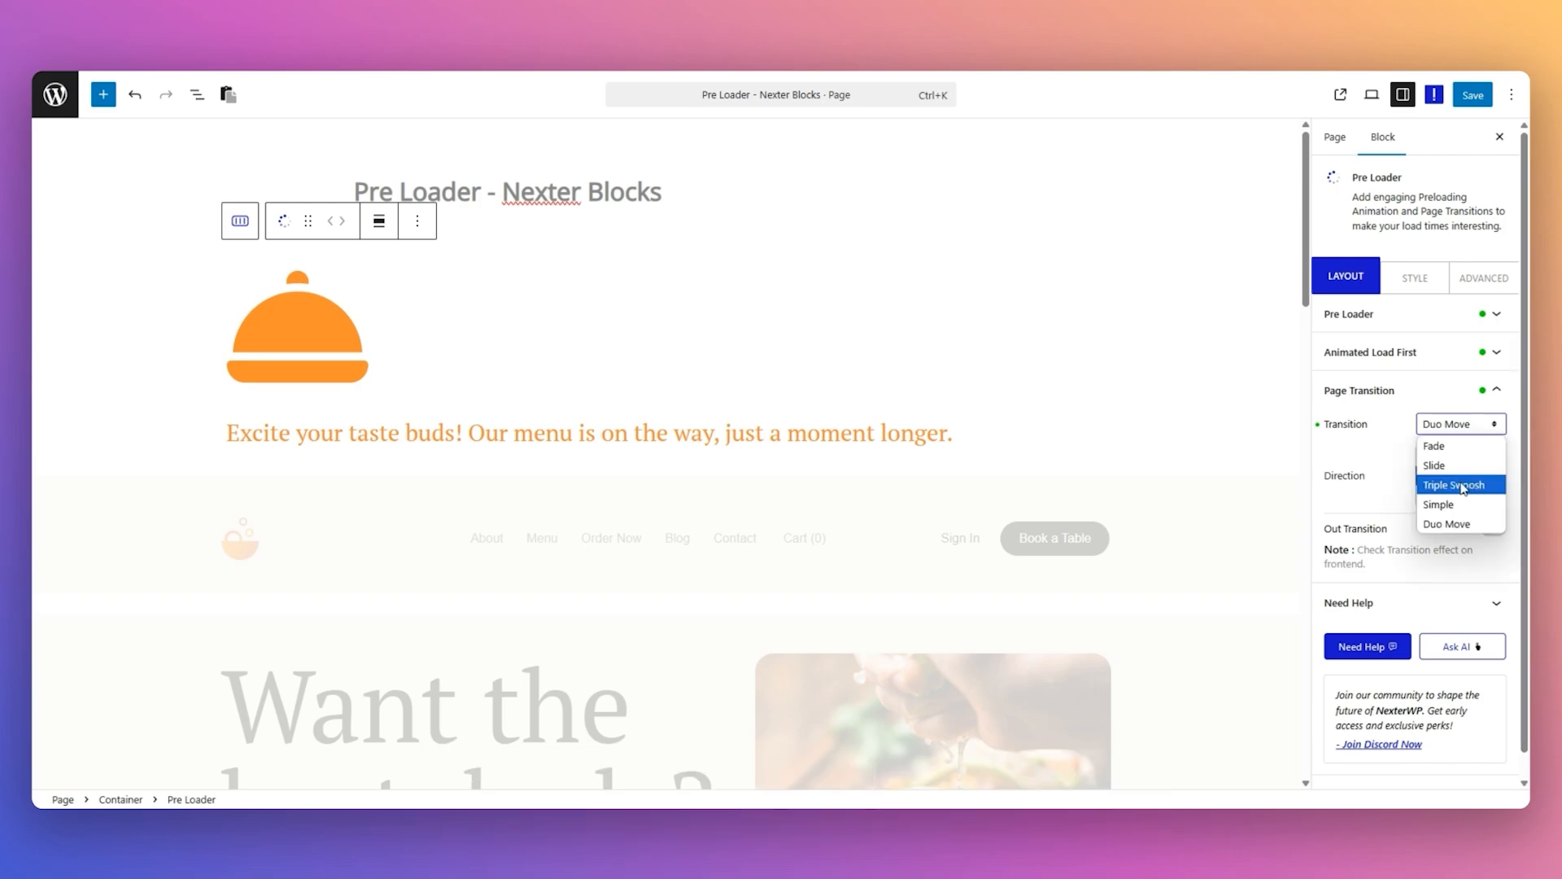
{"action": "left_click", "coordinate": [1447, 468]}
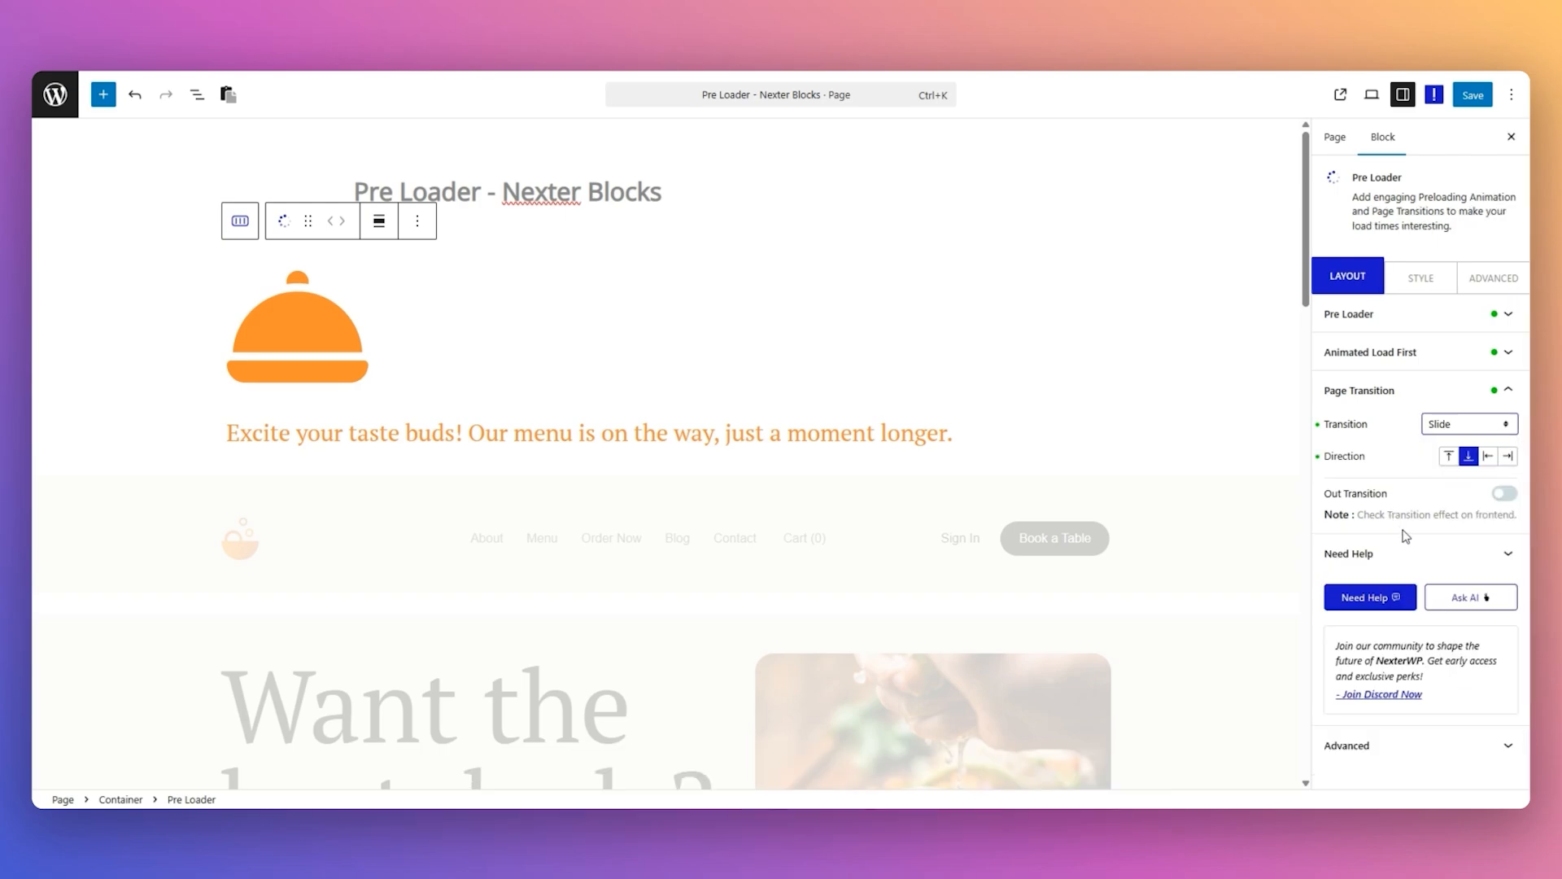
Enable Out Transition for the page and view its available transition effects, keeping Fade.
{"action": "left_click", "coordinate": [1502, 494]}
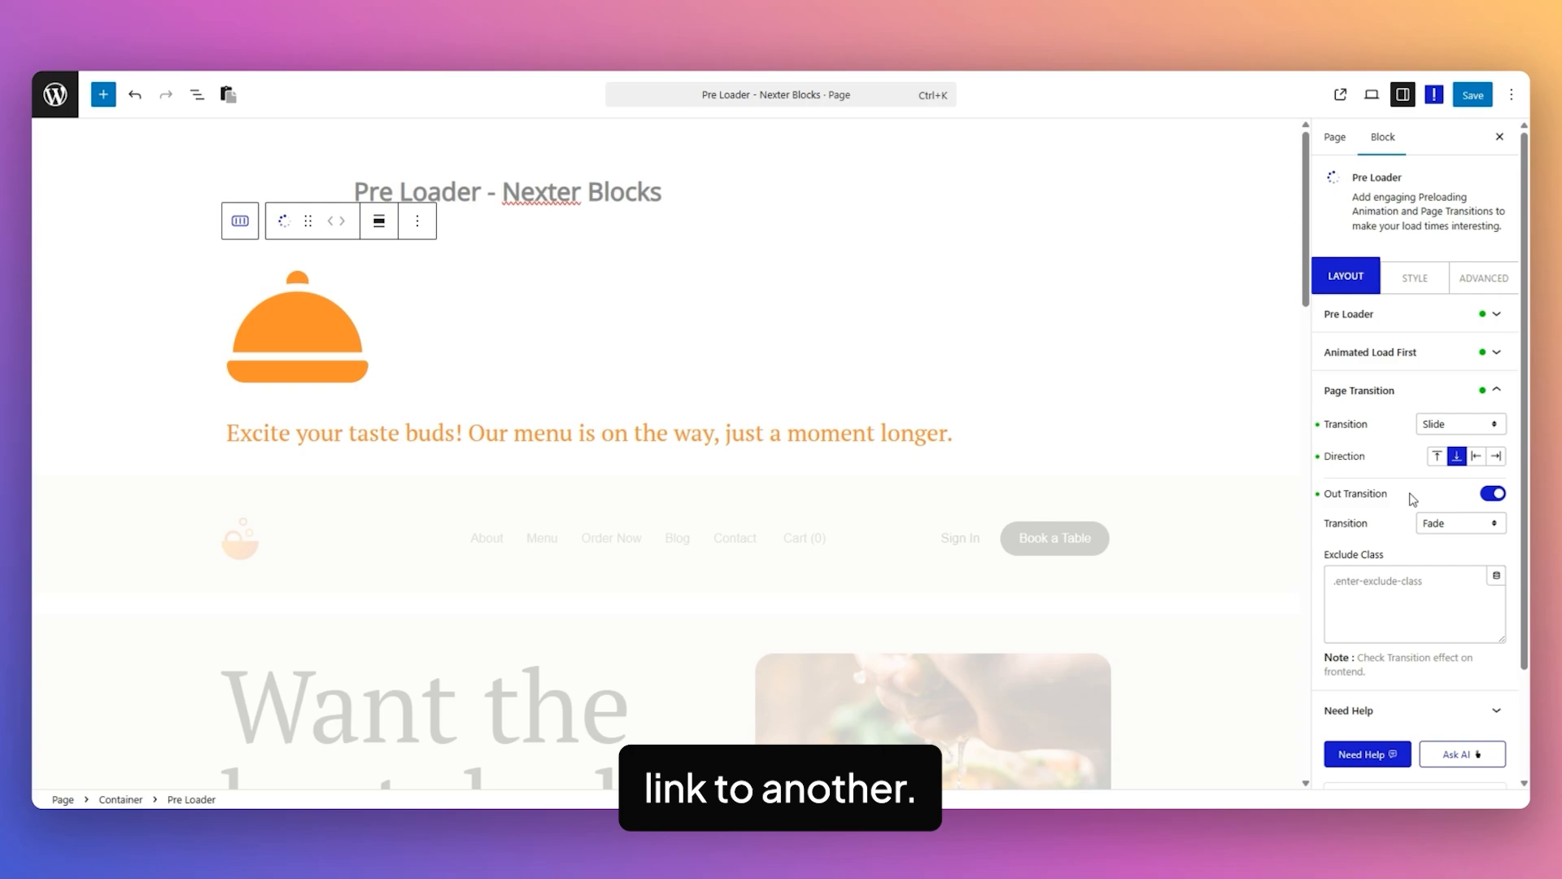
{"action": "left_click", "coordinate": [1454, 527]}
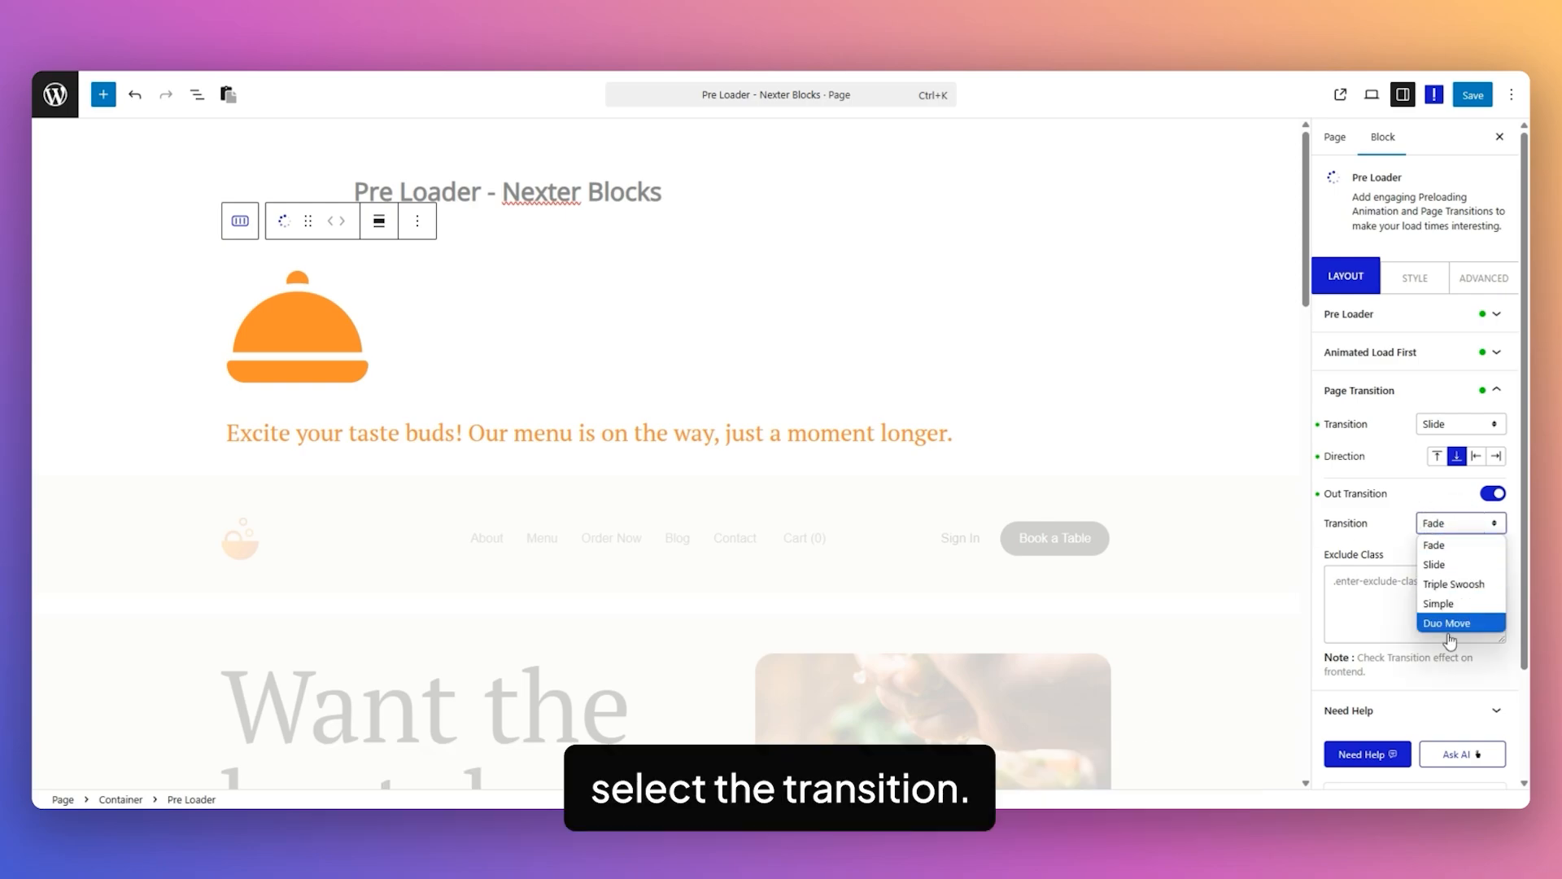
{"action": "left_click", "coordinate": [1404, 530]}
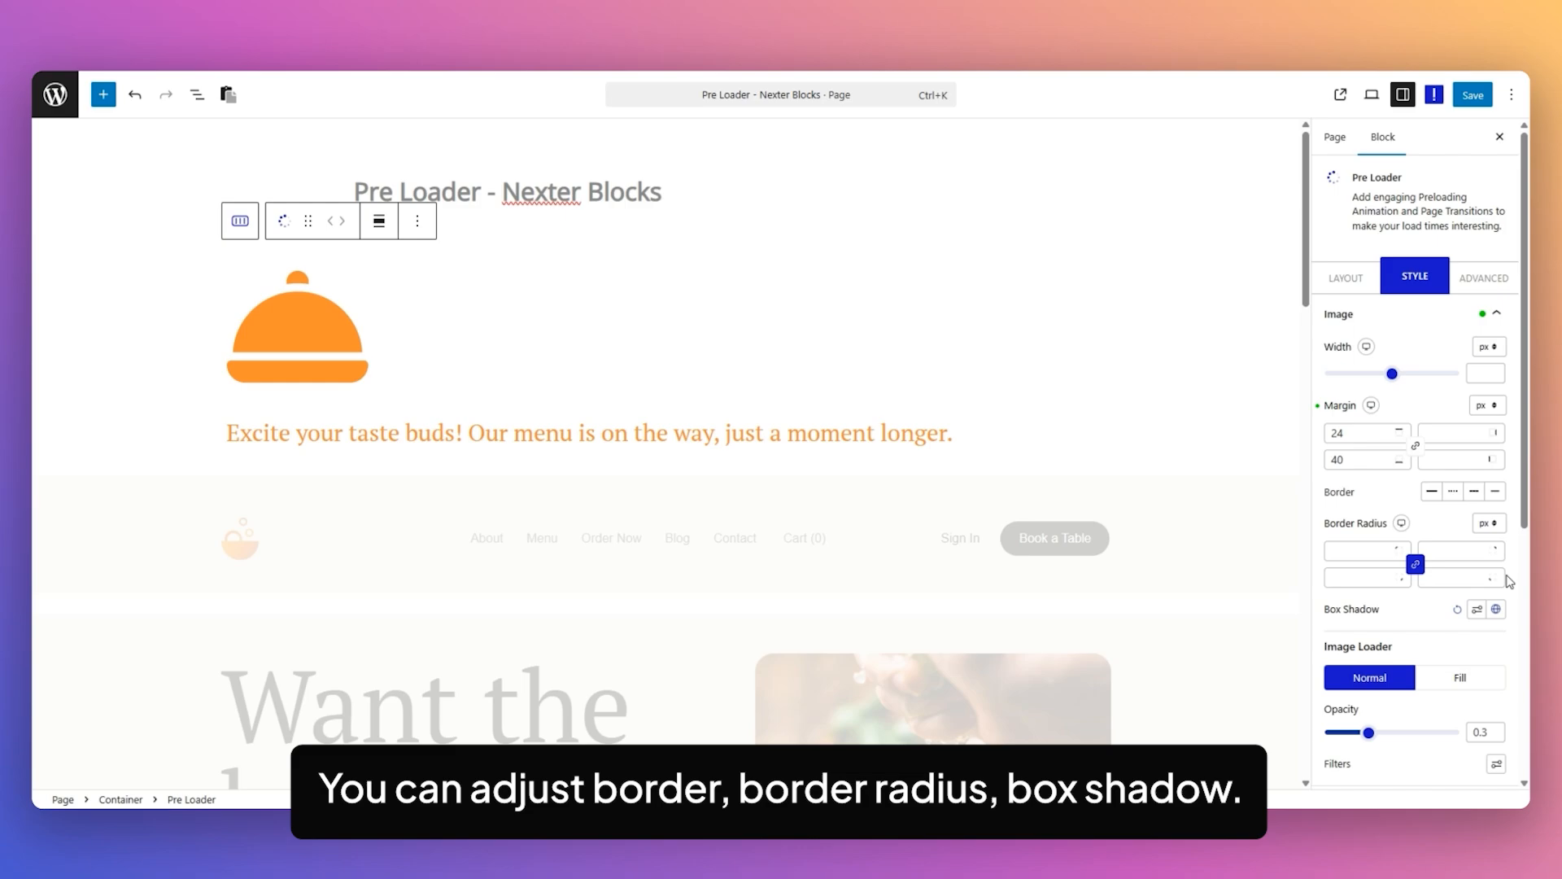
Examine the Image and Icon style settings of the Pre Loader, including the Image Loader's Fill options.
{"action": "scroll", "coordinate": [1509, 597], "scroll_direction": "down", "scroll_amount": 2}
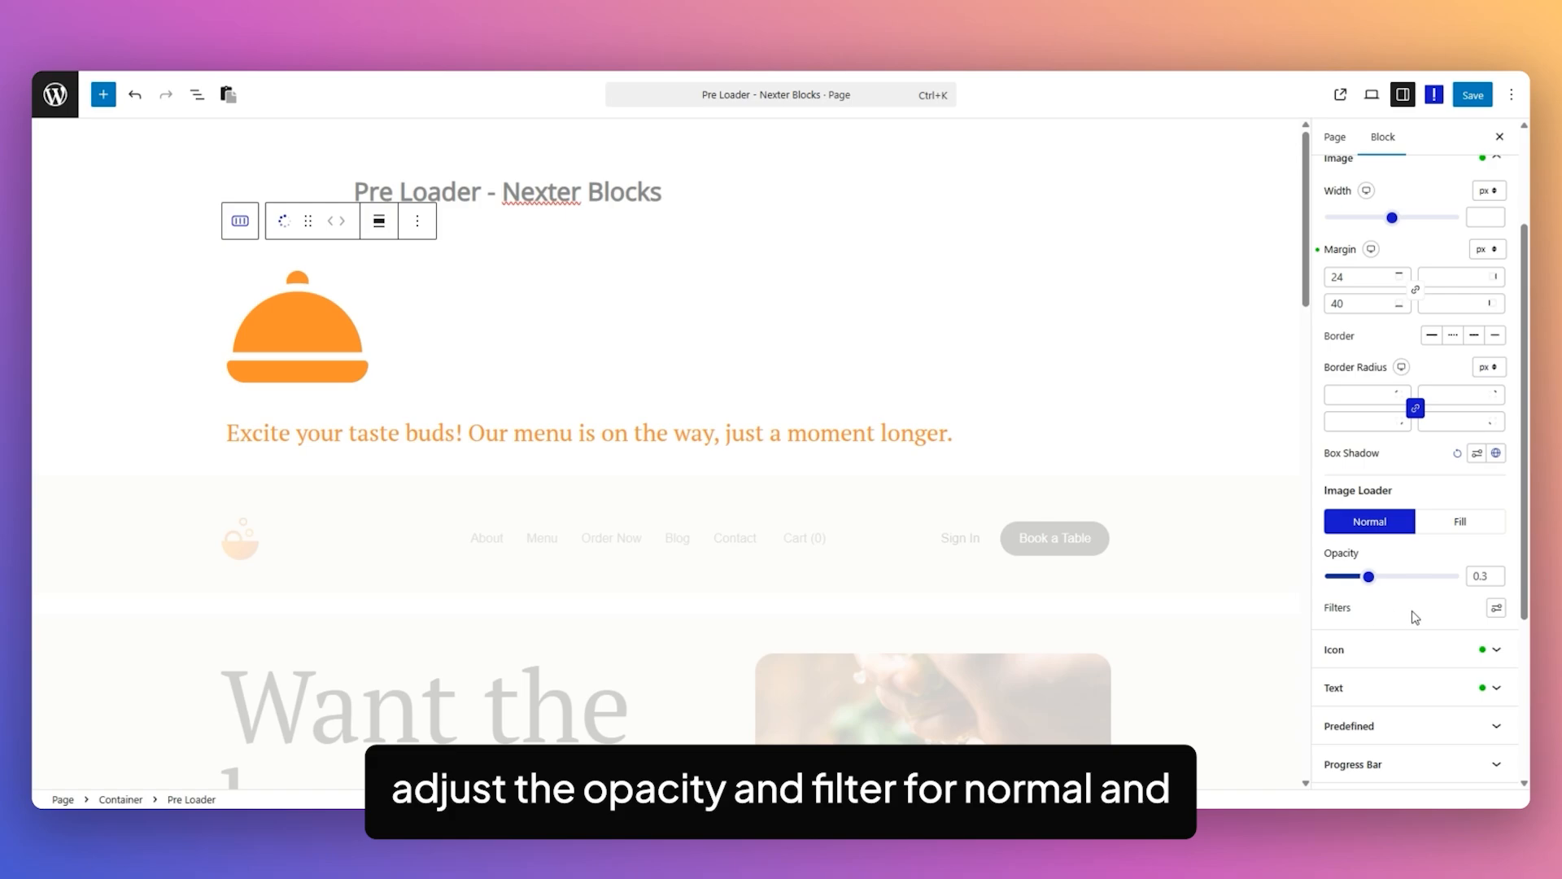
{"action": "left_click", "coordinate": [1462, 521]}
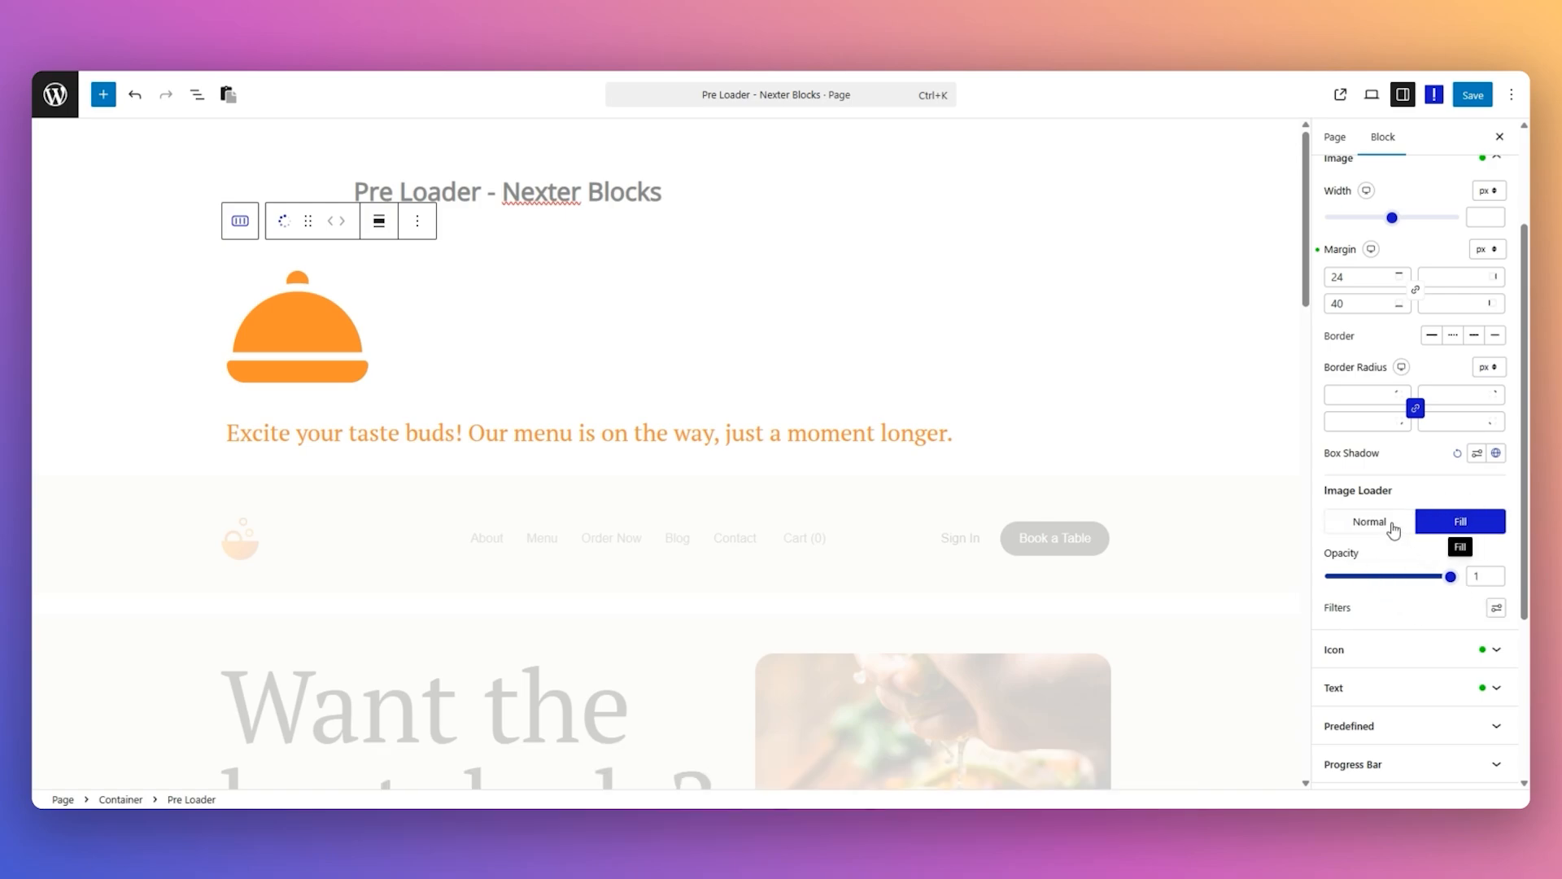
{"action": "left_click", "coordinate": [1434, 360]}
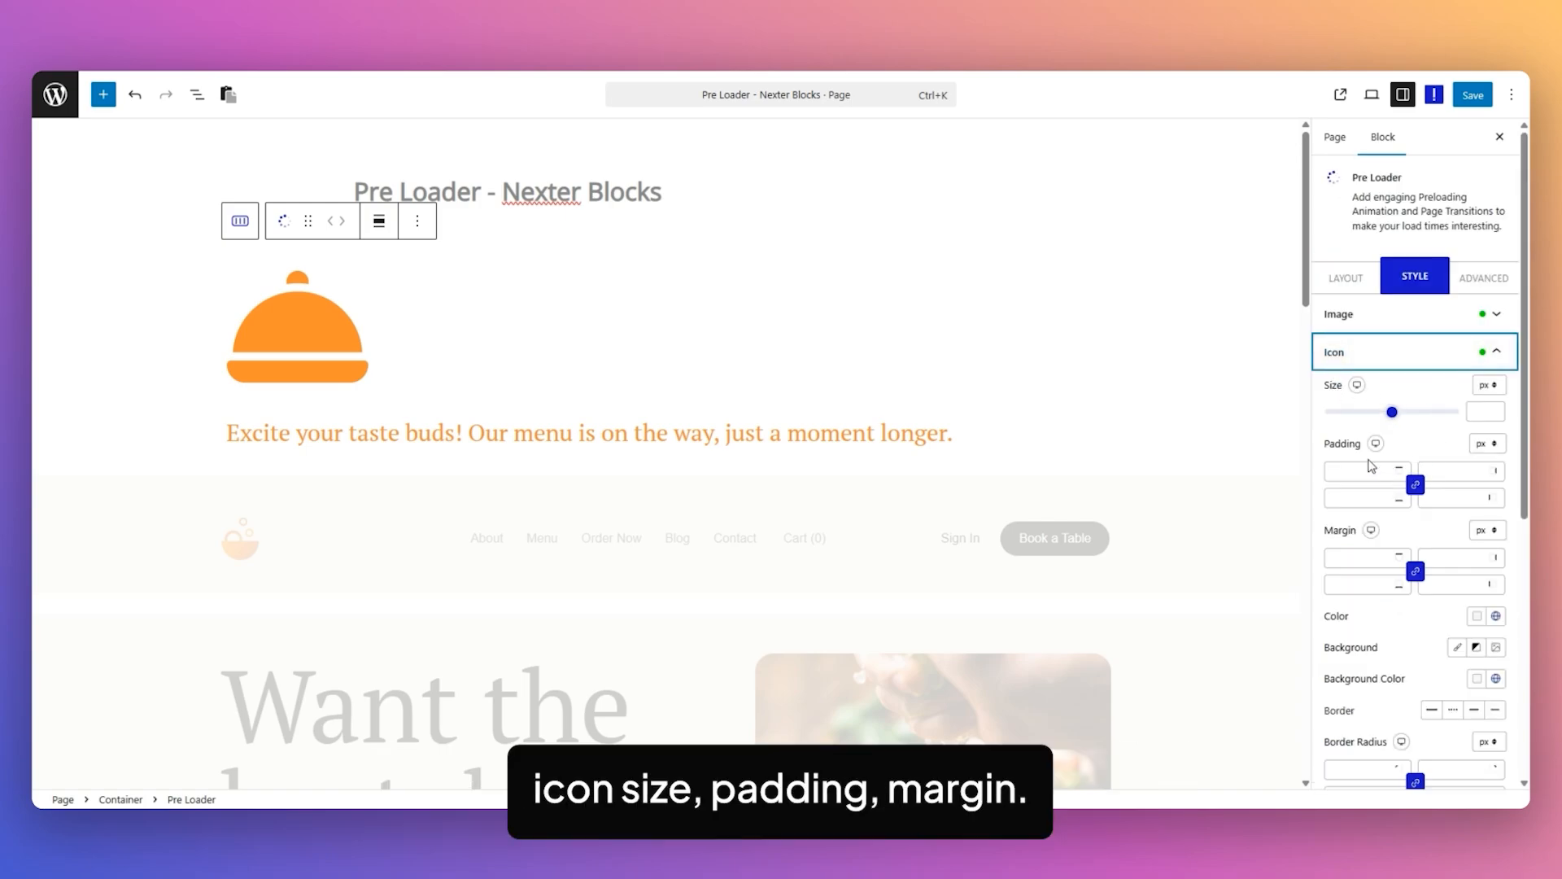
{"action": "scroll", "coordinate": [1397, 580], "scroll_direction": "down", "scroll_amount": 3}
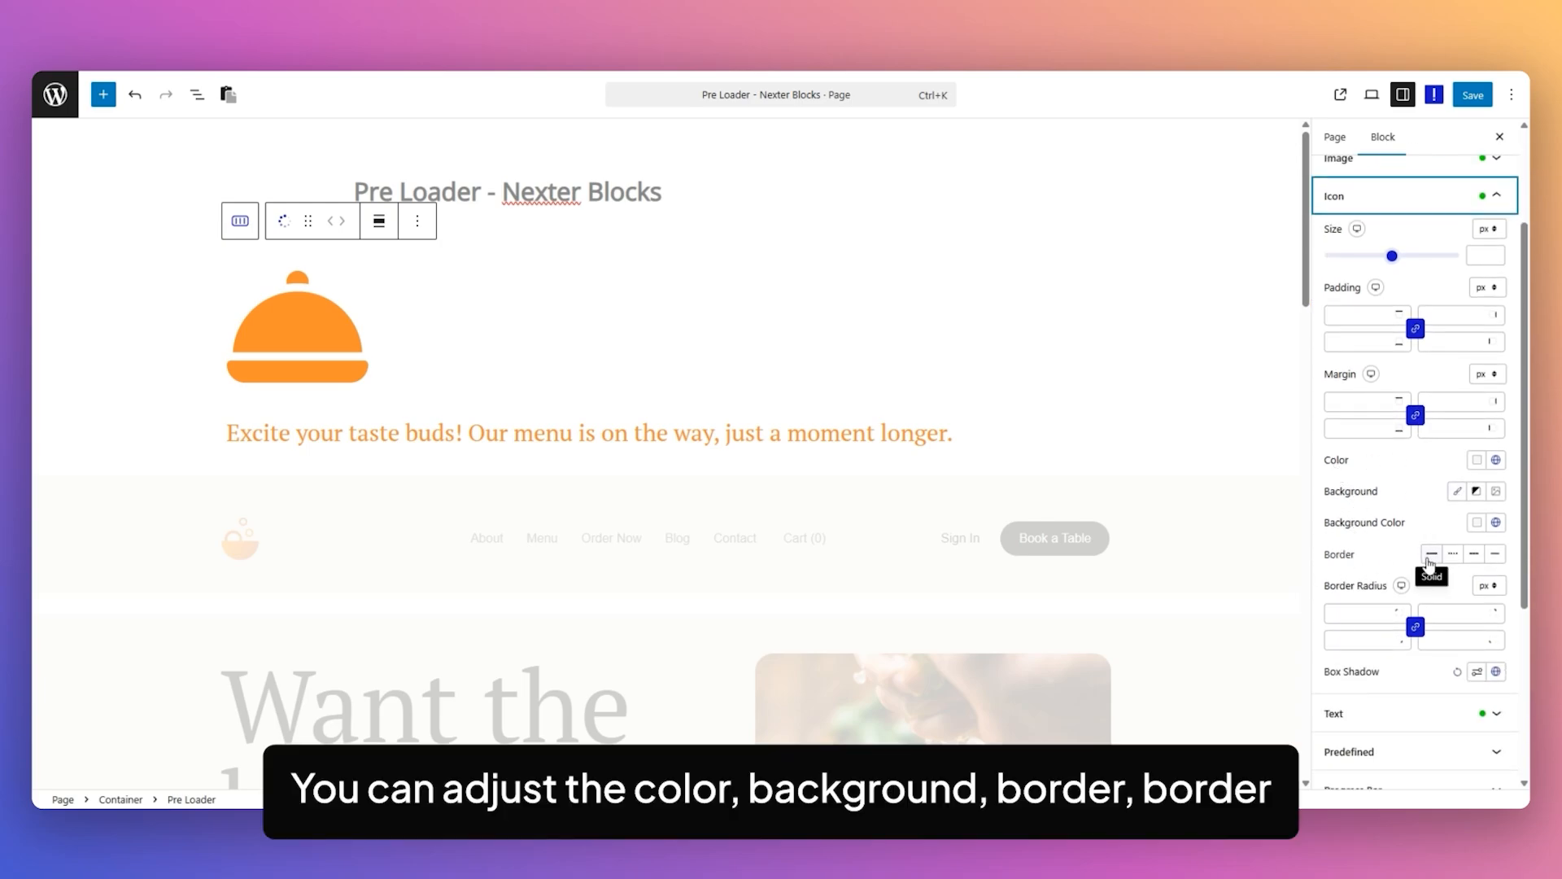
{"action": "scroll", "coordinate": [1497, 675], "scroll_direction": "down", "scroll_amount": 1}
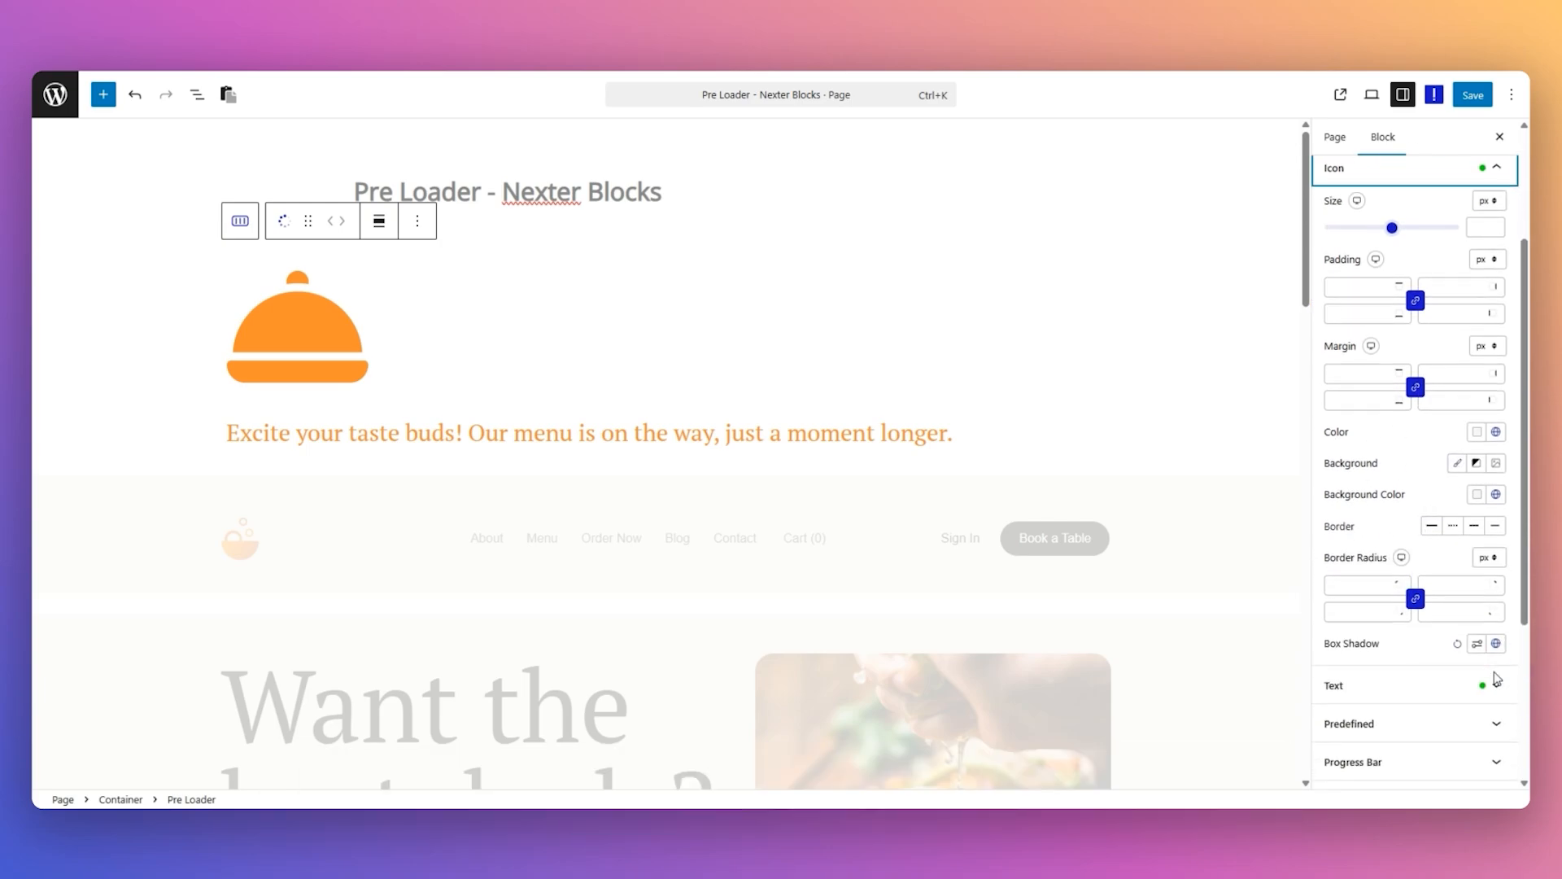
Examine the Text layer's spacing, background and border style settings, and the Predefined layer's padding and margin options.
{"action": "left_click", "coordinate": [1498, 634]}
{"action": "scroll", "coordinate": [1525, 519], "scroll_direction": "up", "scroll_amount": 2}
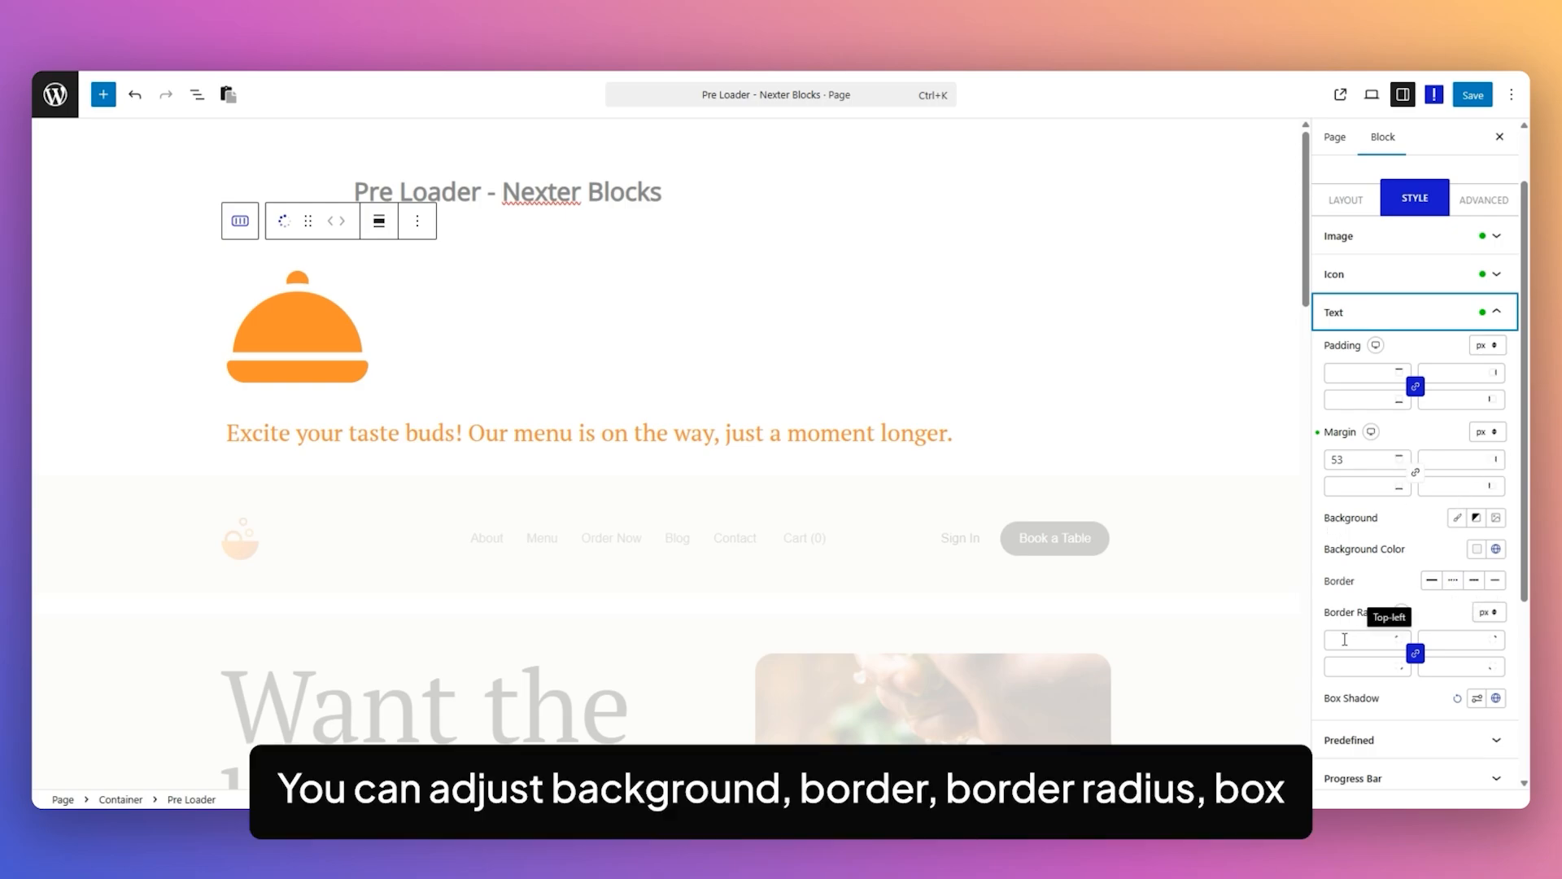
{"action": "scroll", "coordinate": [1465, 610], "scroll_direction": "down", "scroll_amount": 3}
{"action": "left_click", "coordinate": [1472, 588]}
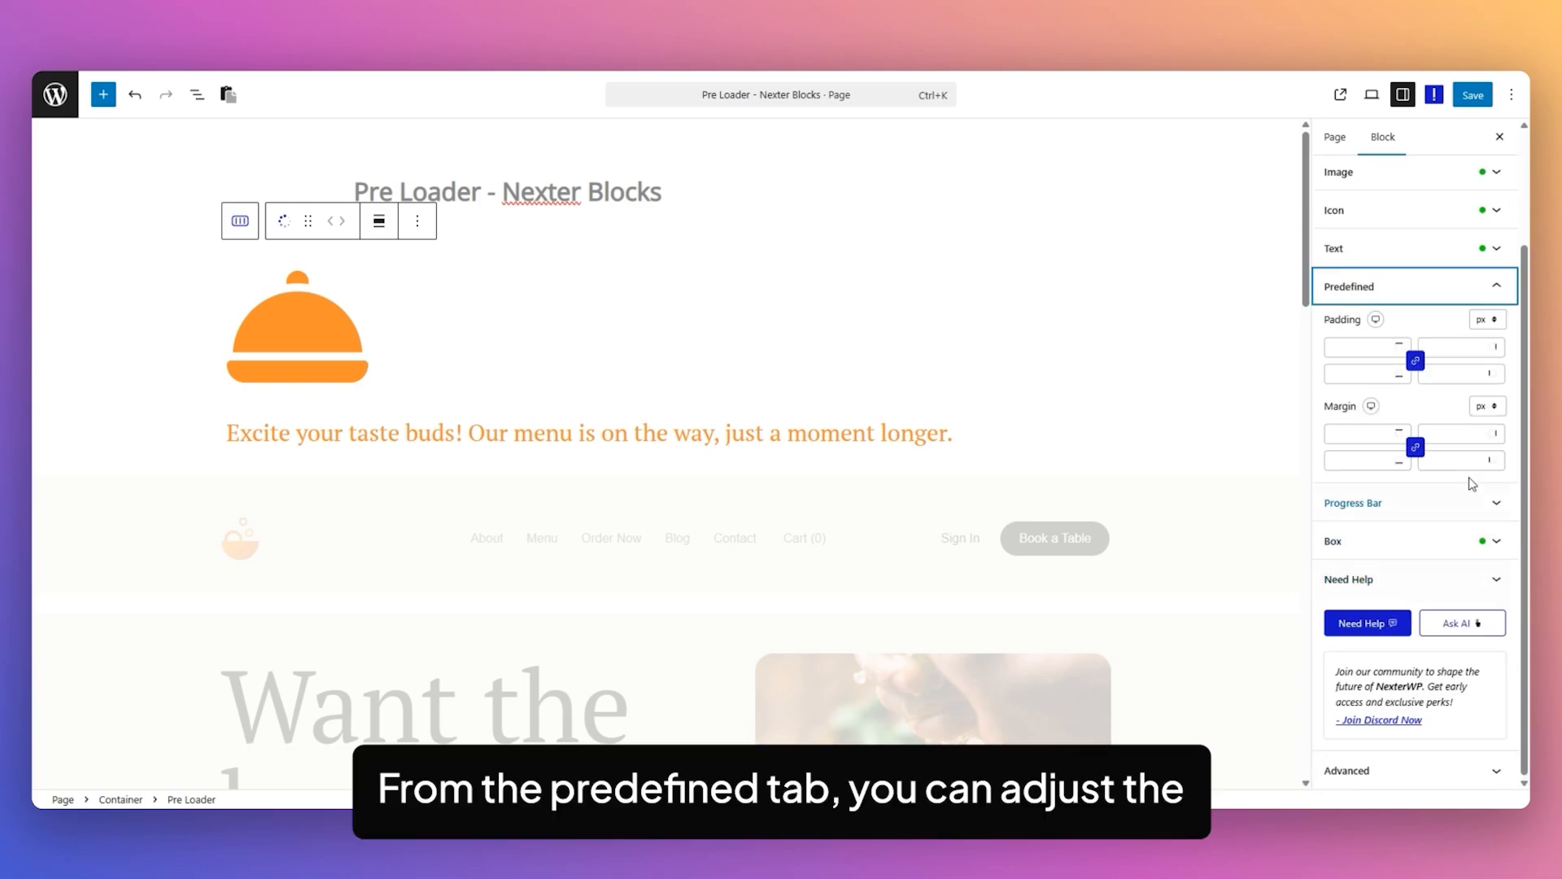
{"action": "left_click", "coordinate": [1416, 321]}
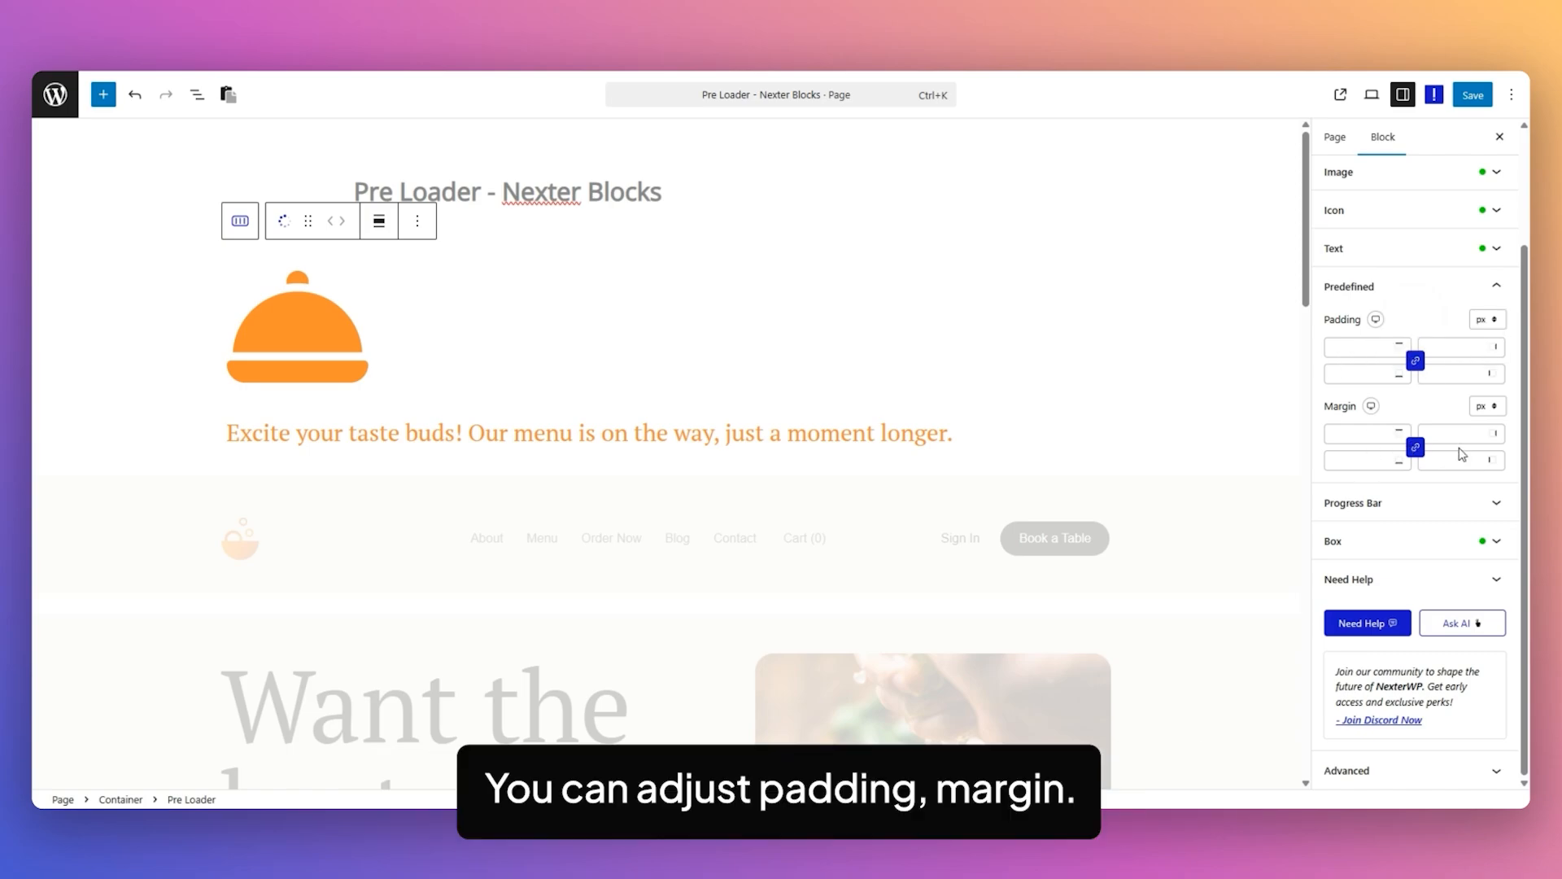
Examine the Progress Bar's size, margin and border style settings, and the Box style settings.
{"action": "left_click", "coordinate": [1384, 506]}
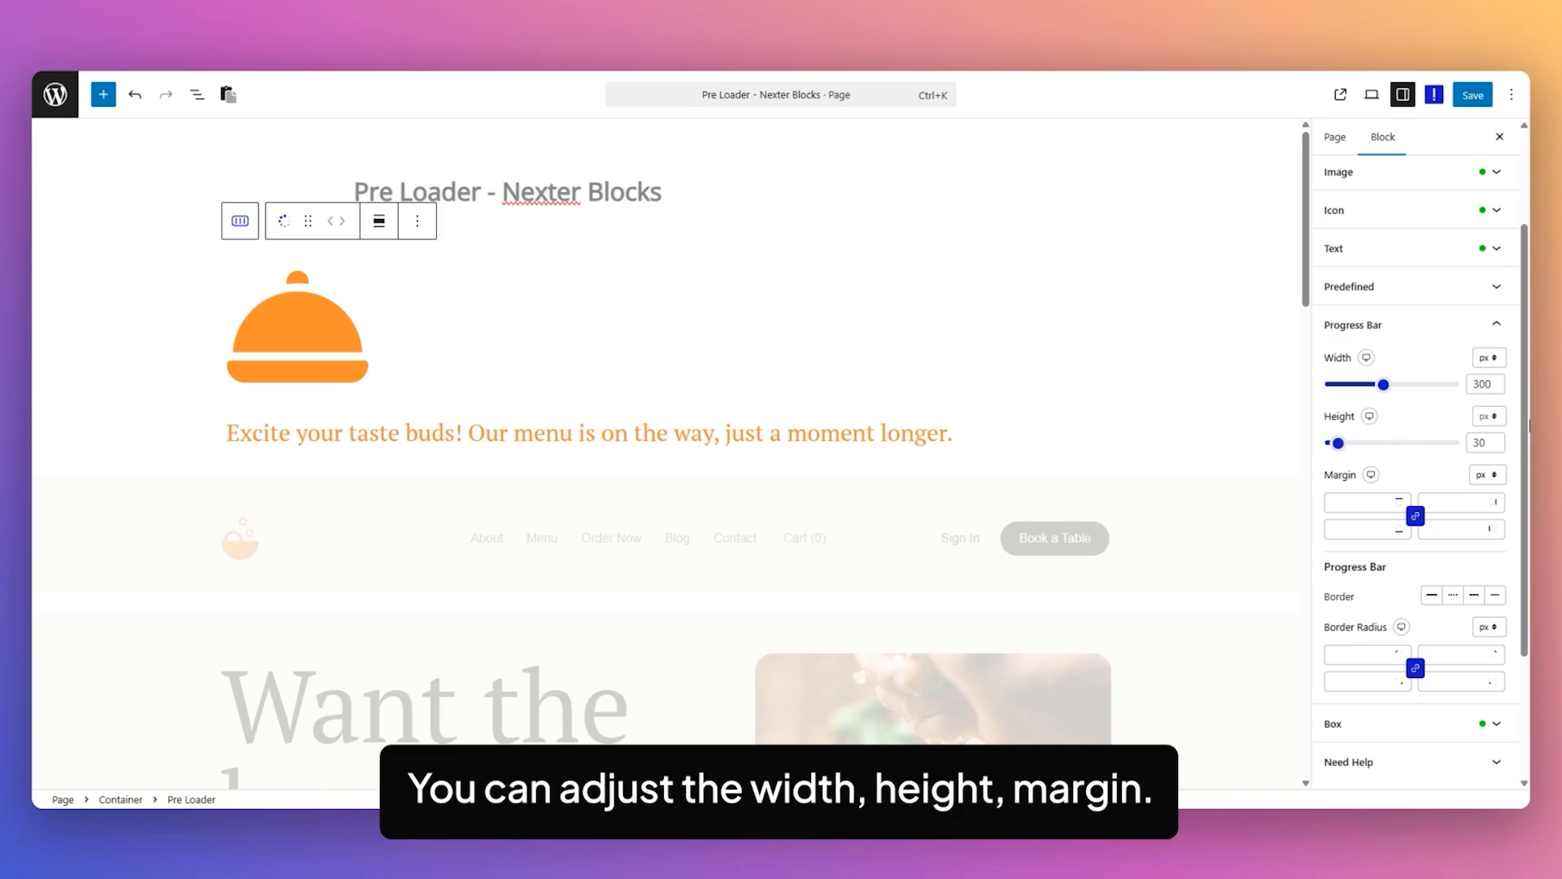
{"action": "scroll", "coordinate": [1502, 627], "scroll_direction": "down", "scroll_amount": 3}
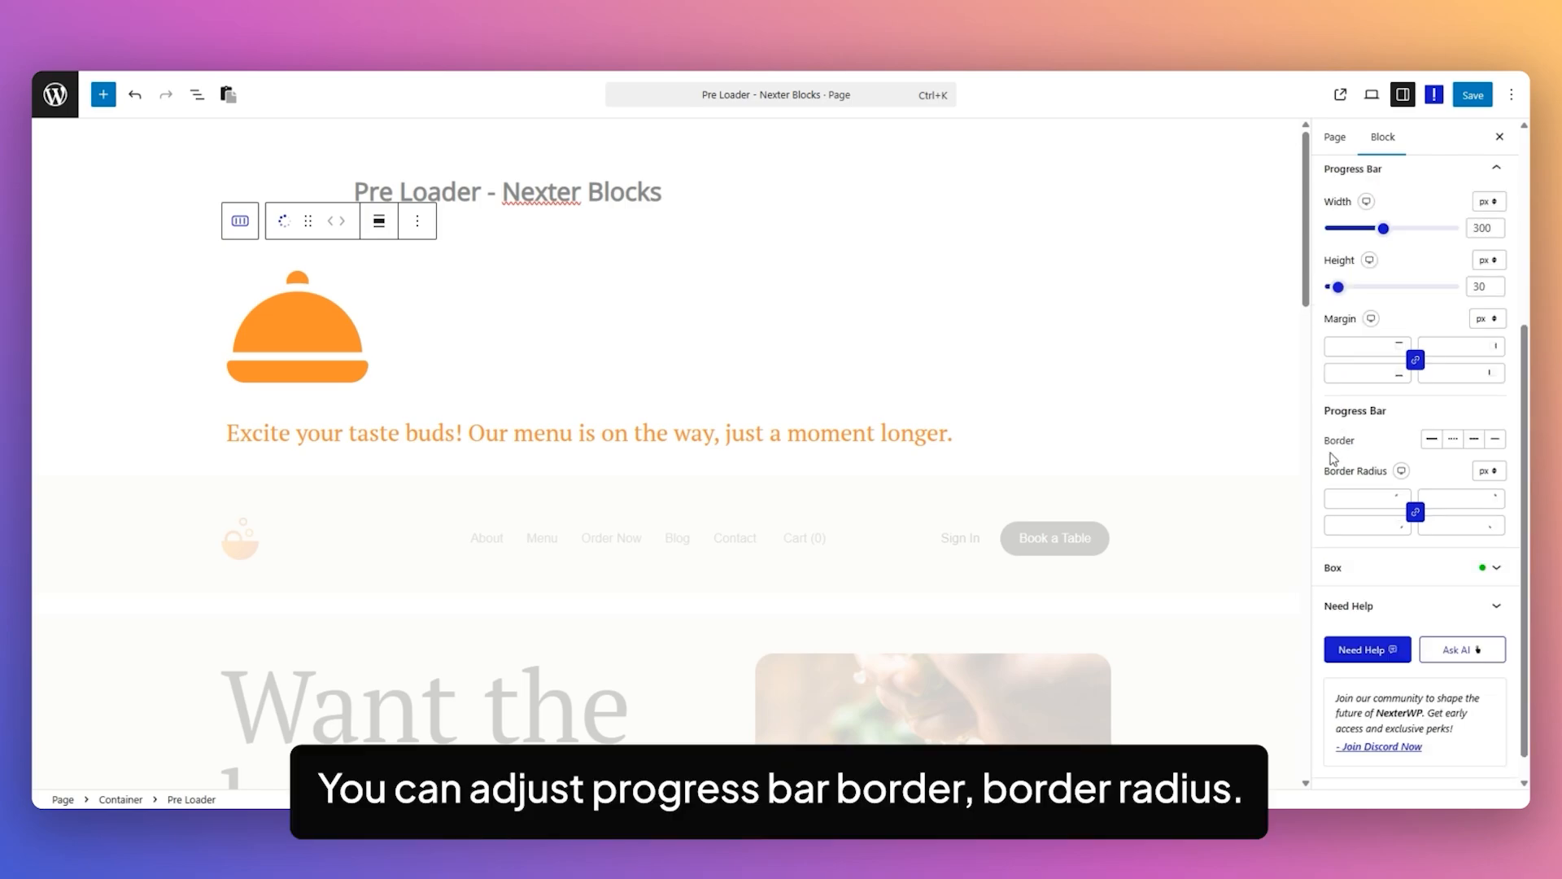
{"action": "left_click", "coordinate": [1398, 570]}
{"action": "scroll", "coordinate": [1424, 313], "scroll_direction": "up", "scroll_amount": 2}
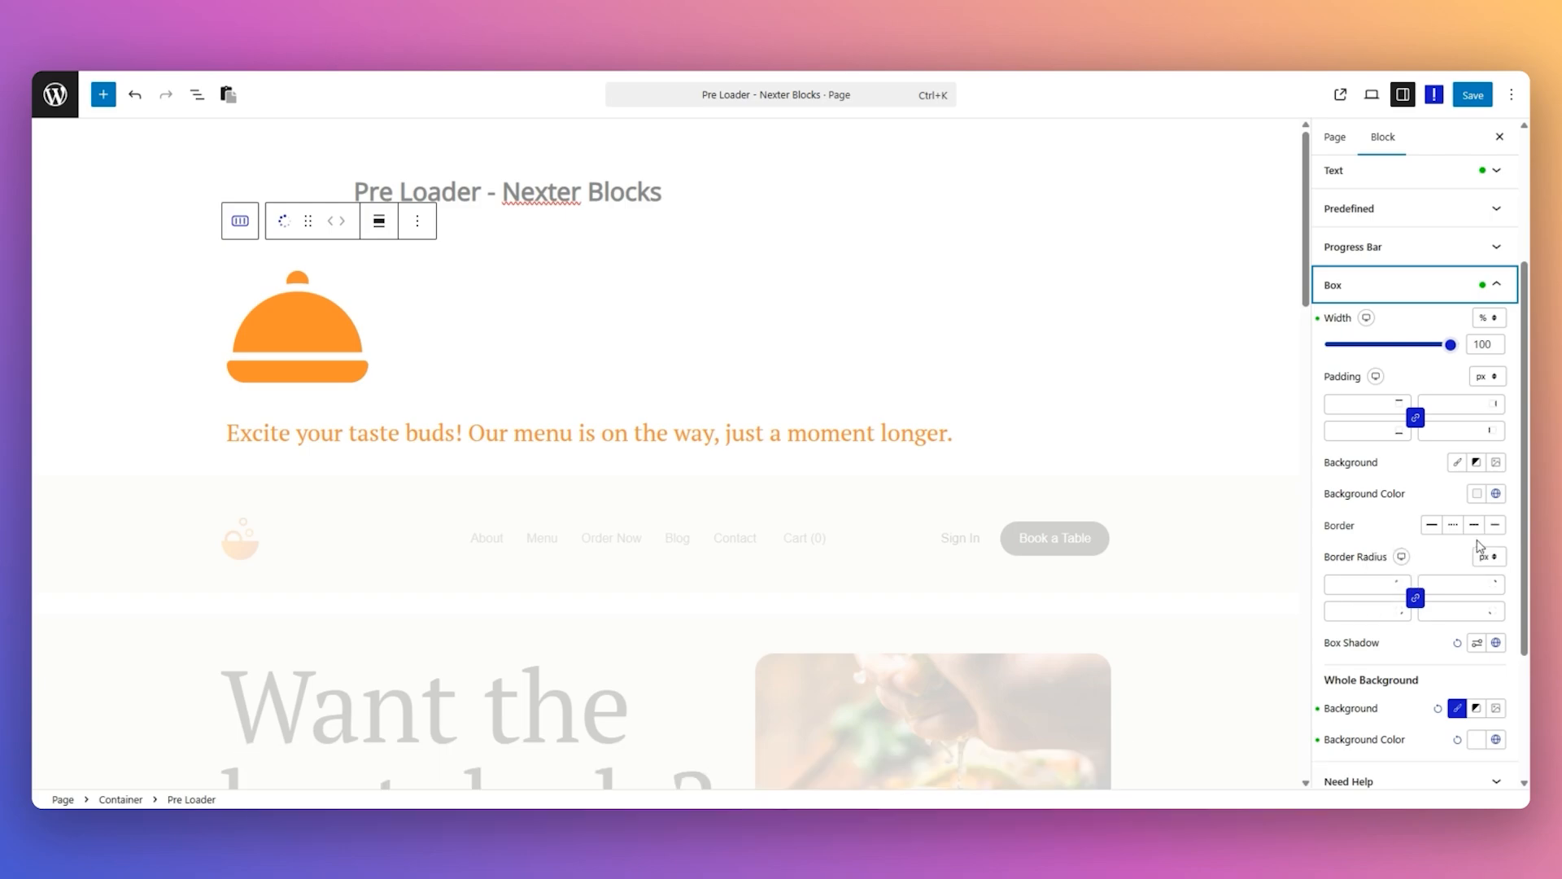
Try the gradient and image options for the Pre Loader's whole background, and switch it back to a solid color.
{"action": "scroll", "coordinate": [1387, 483], "scroll_direction": "down", "scroll_amount": 3}
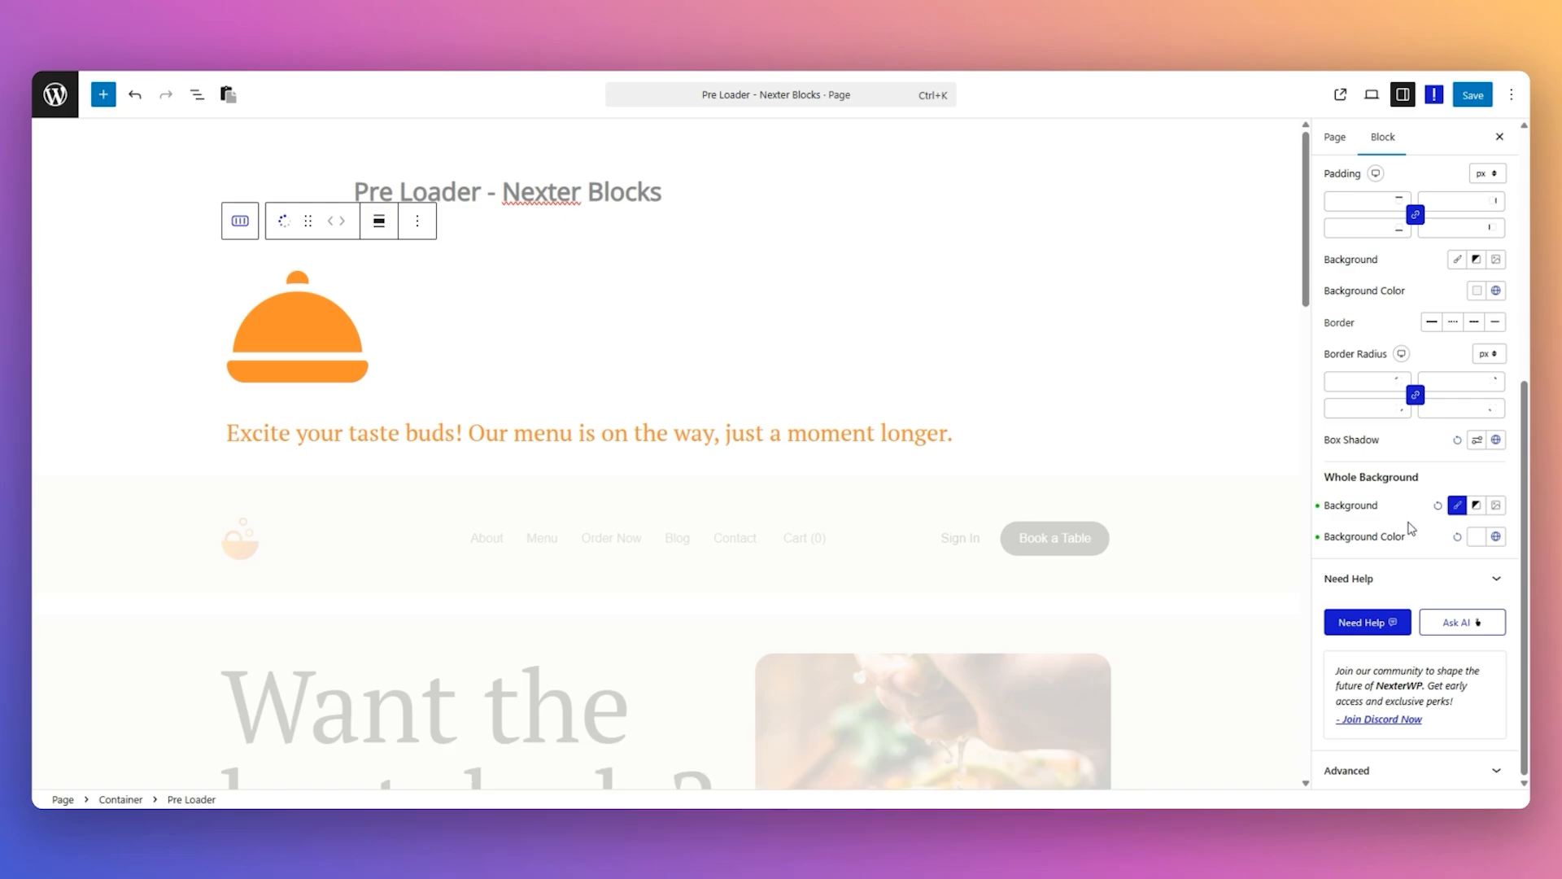
{"action": "left_click", "coordinate": [1476, 505]}
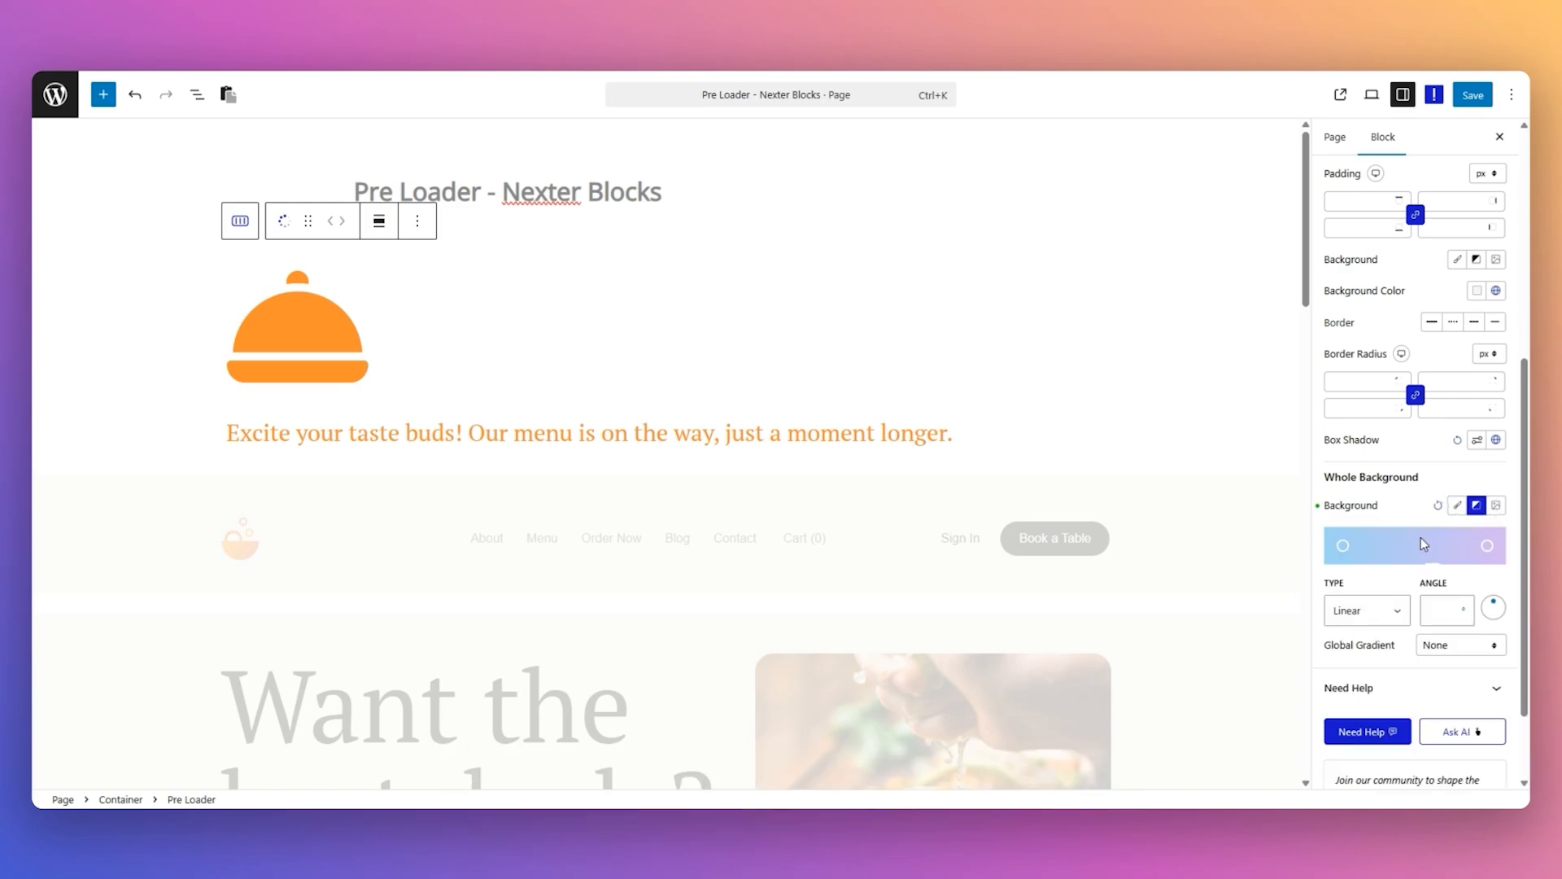
{"action": "left_click", "coordinate": [1495, 508]}
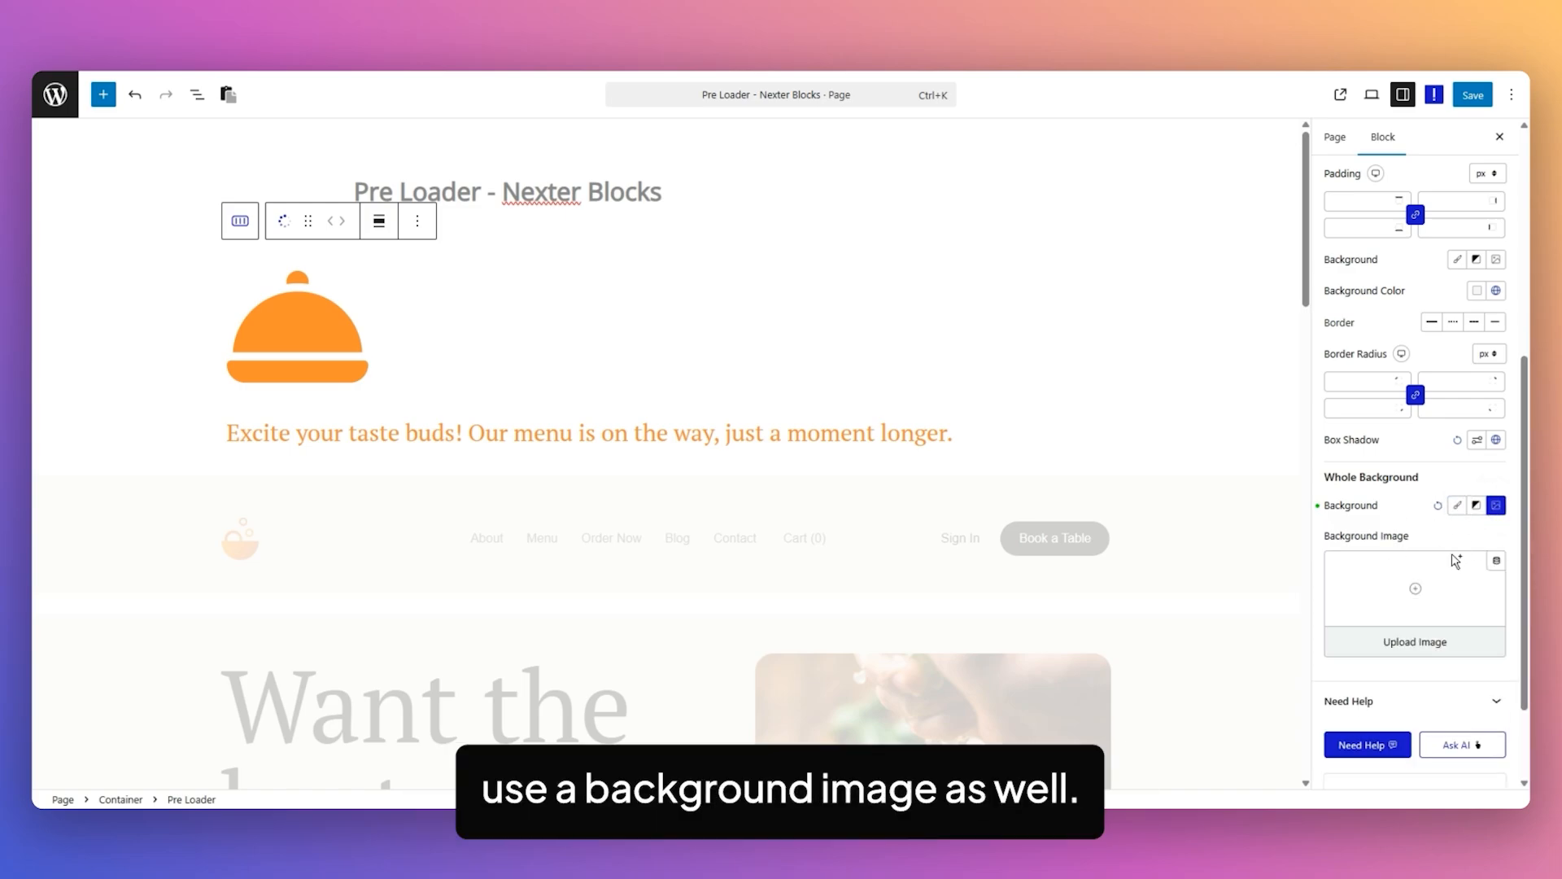
{"action": "left_click", "coordinate": [1458, 507]}
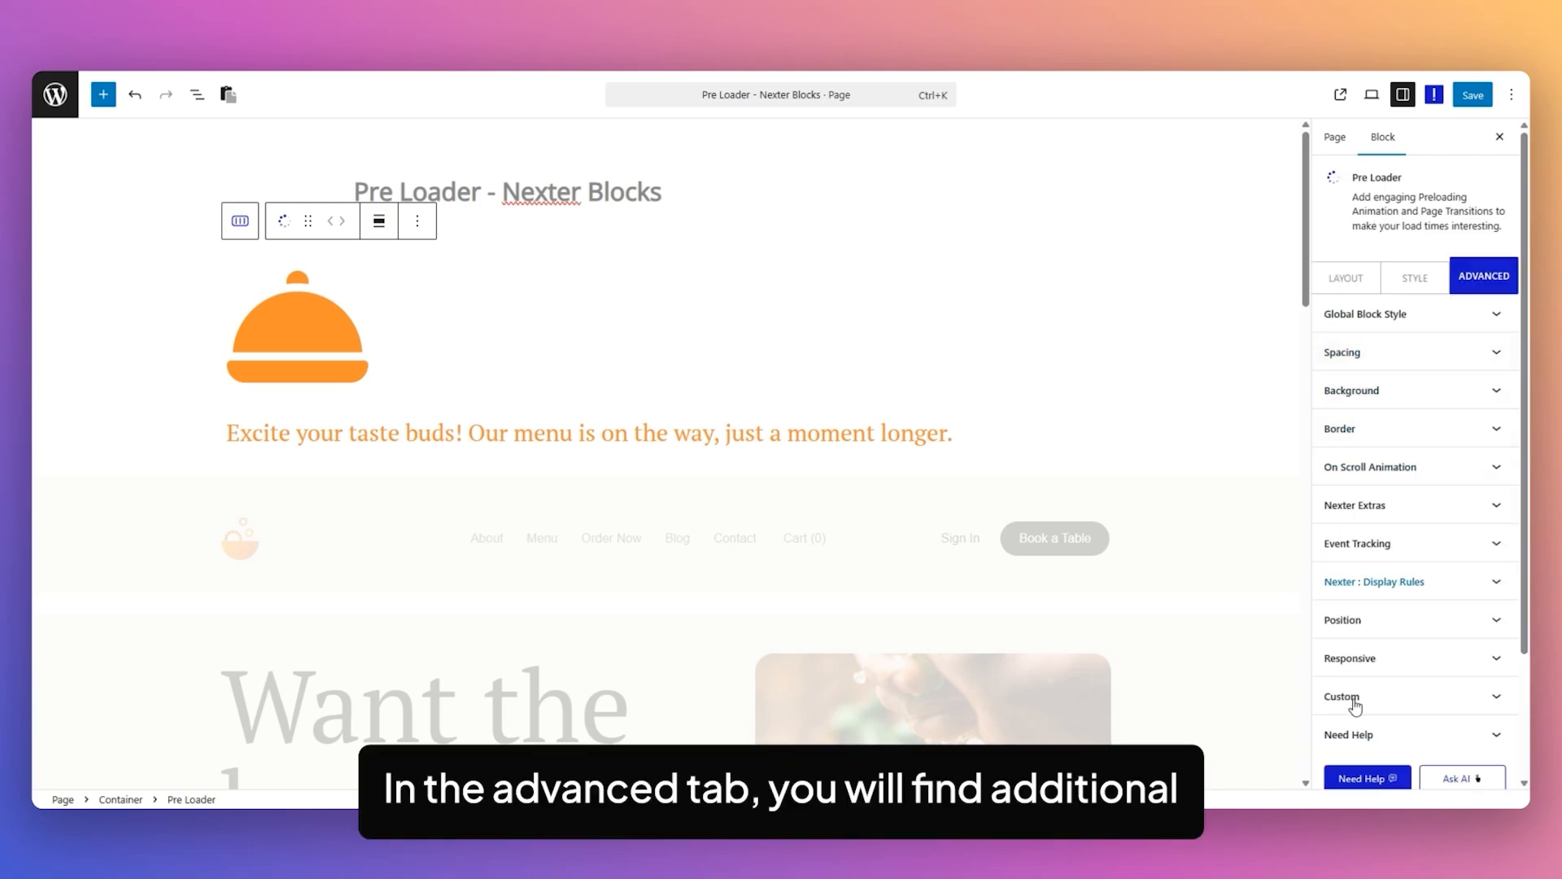